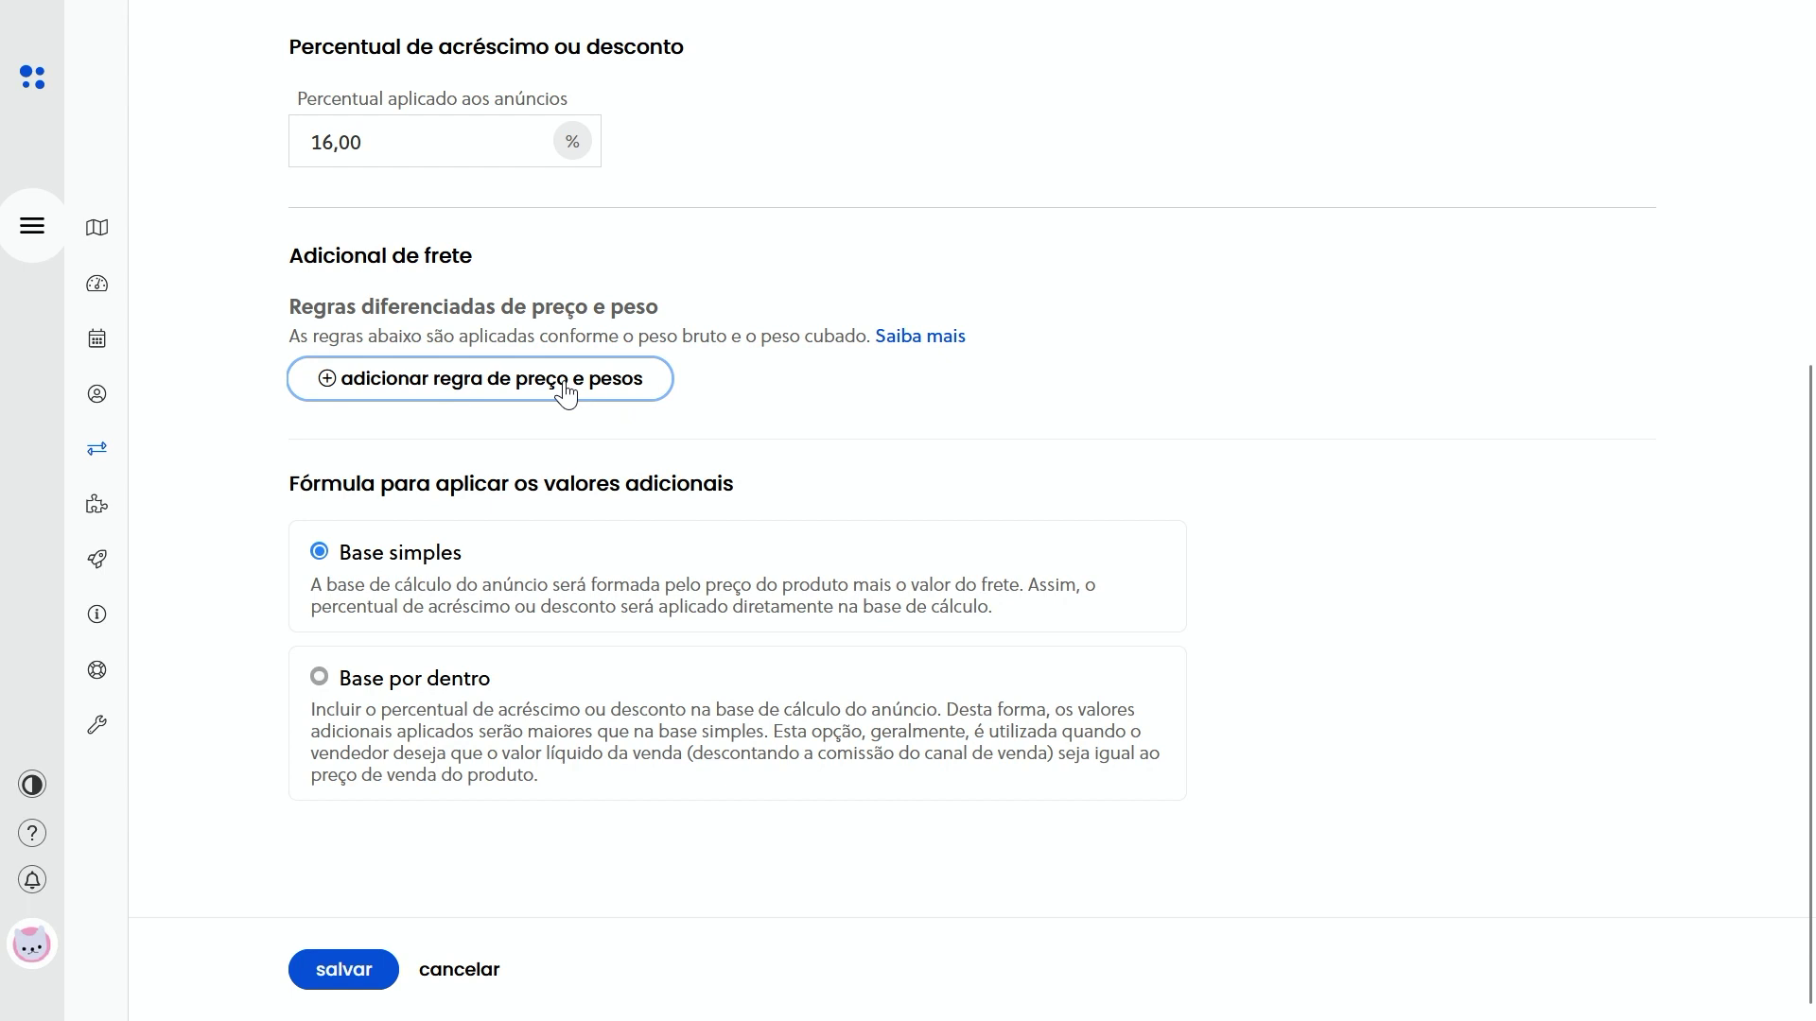
Add and save a fixed-value freight rule charging R$ 5,00 extra for listings priced up to R$ 68,80
{"action": "left_click", "coordinate": [565, 388]}
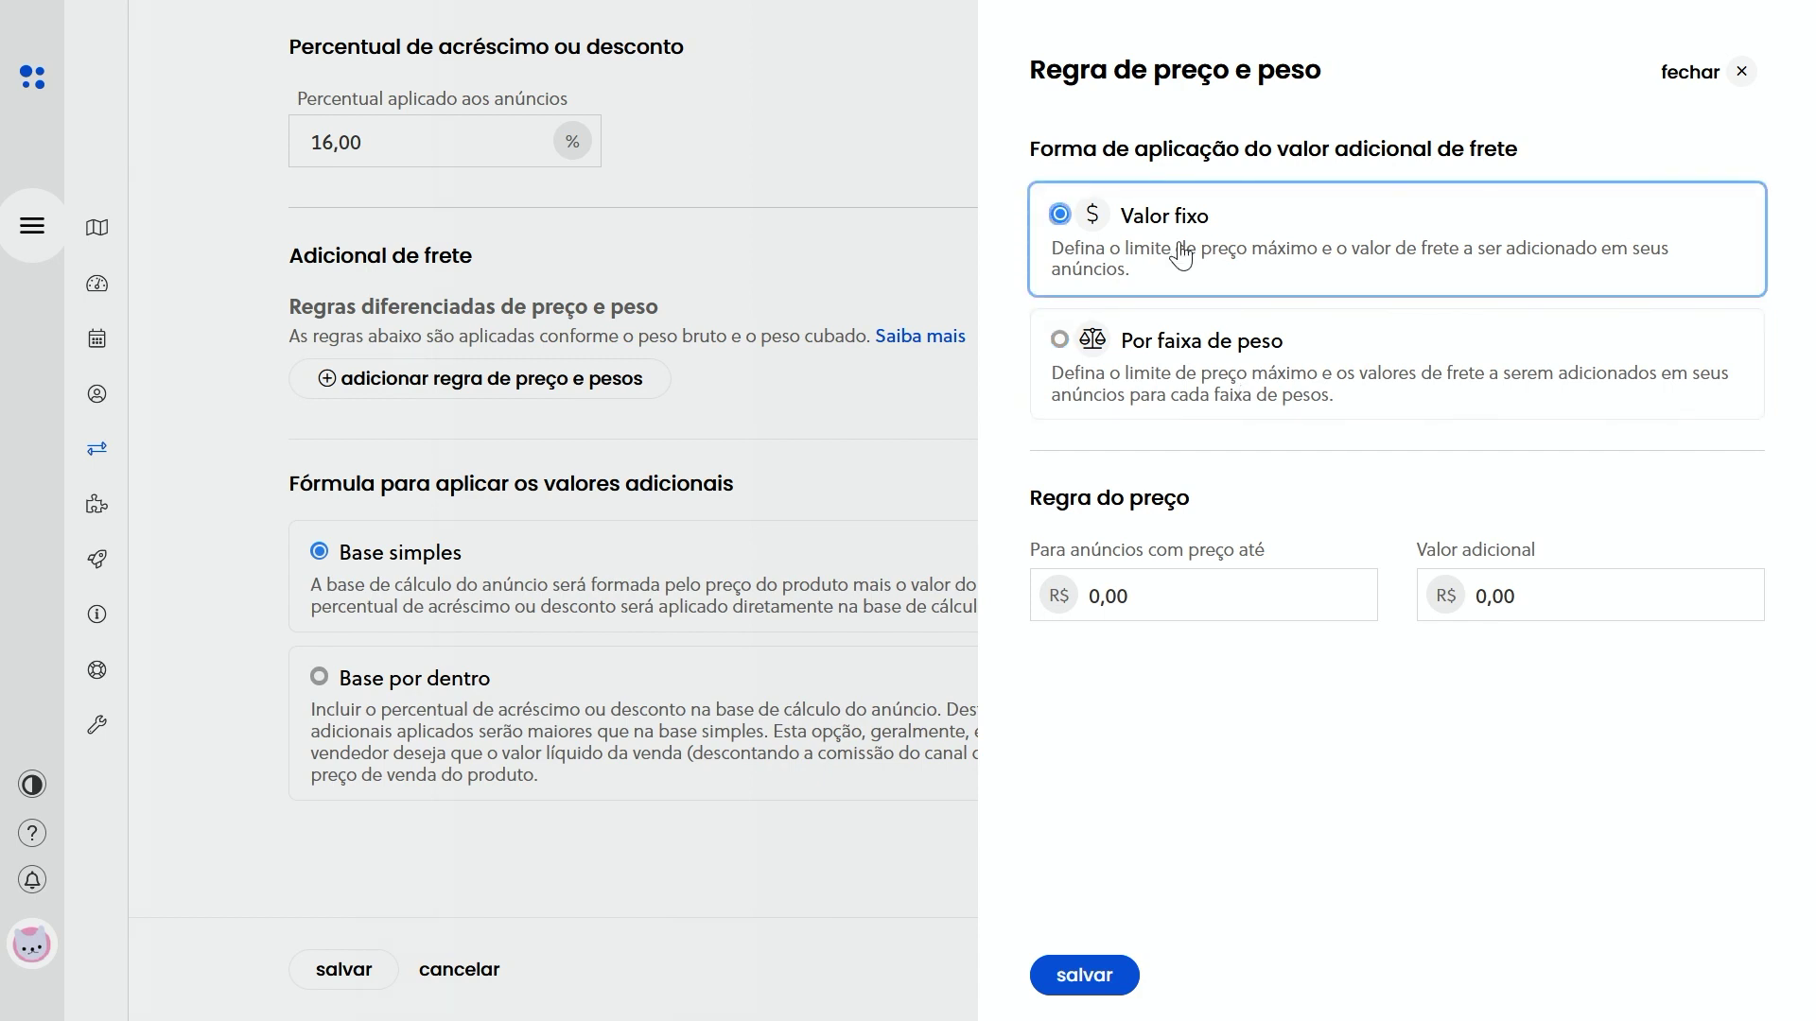
{"action": "triple_click", "coordinate": [1125, 554]}
{"action": "left_click_drag", "start_coordinate": [1132, 595], "coordinate": [1041, 593]}
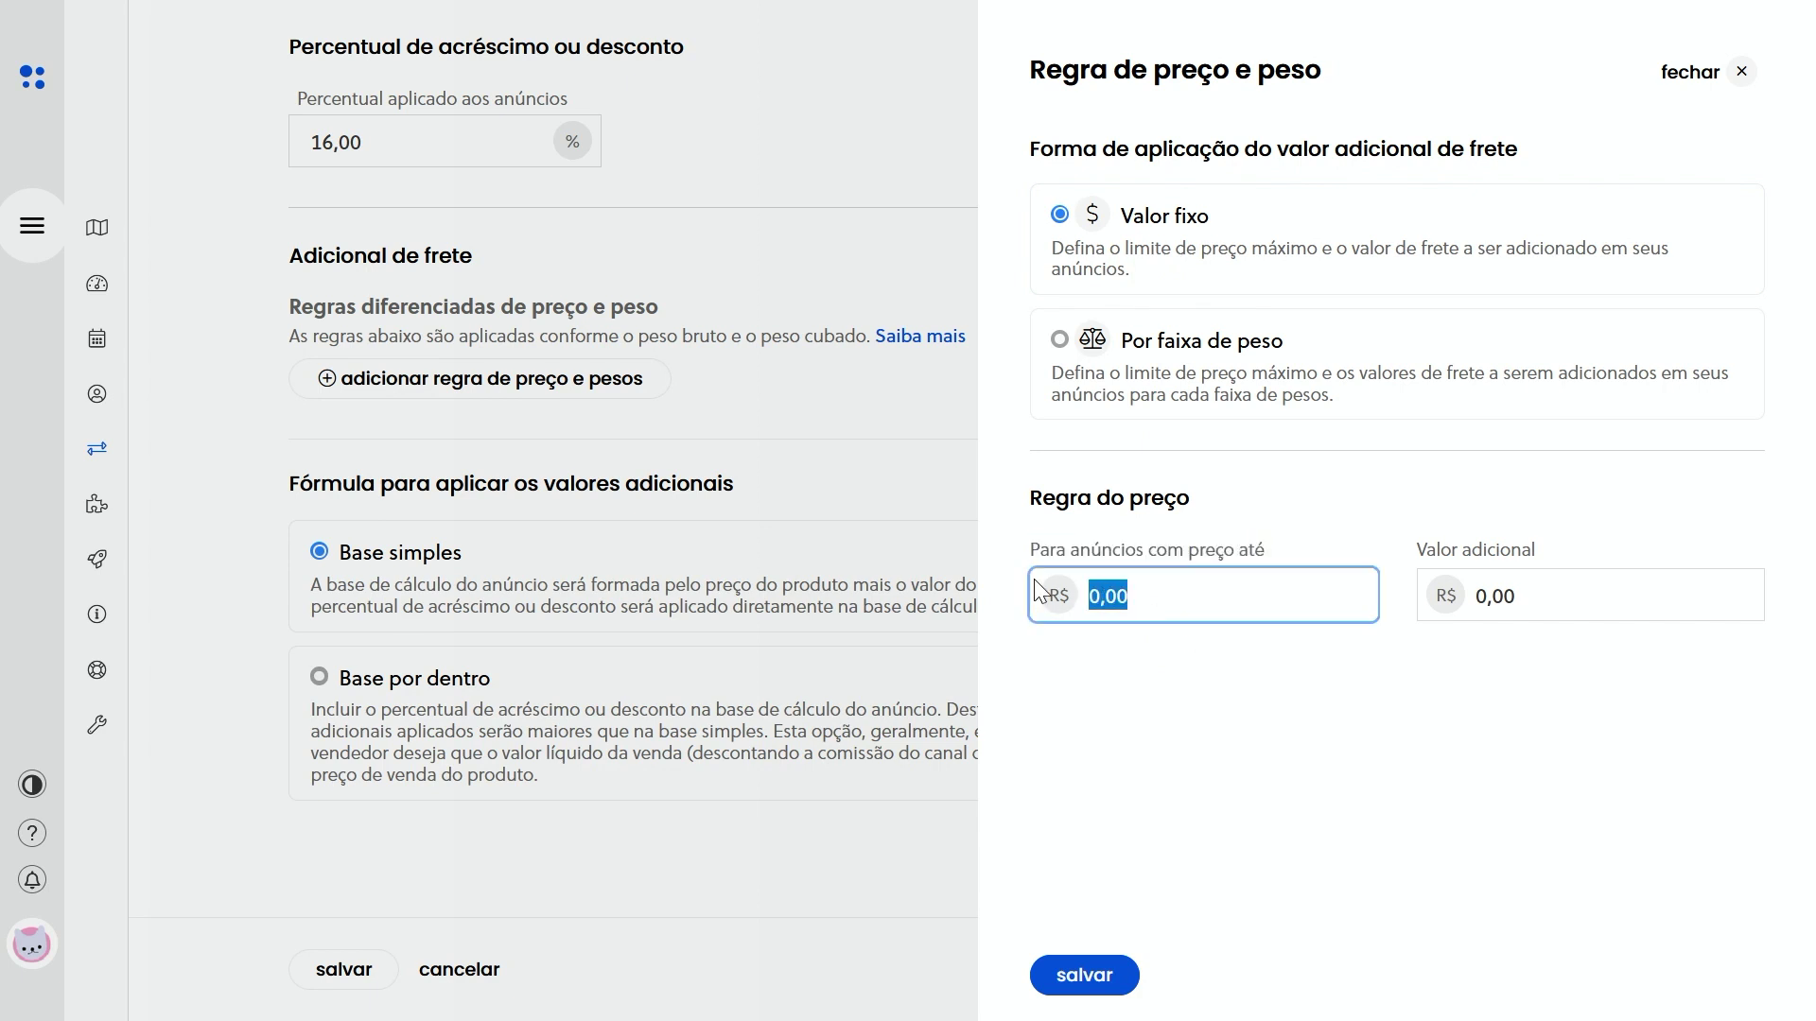
{"action": "type", "text": "68,80"}
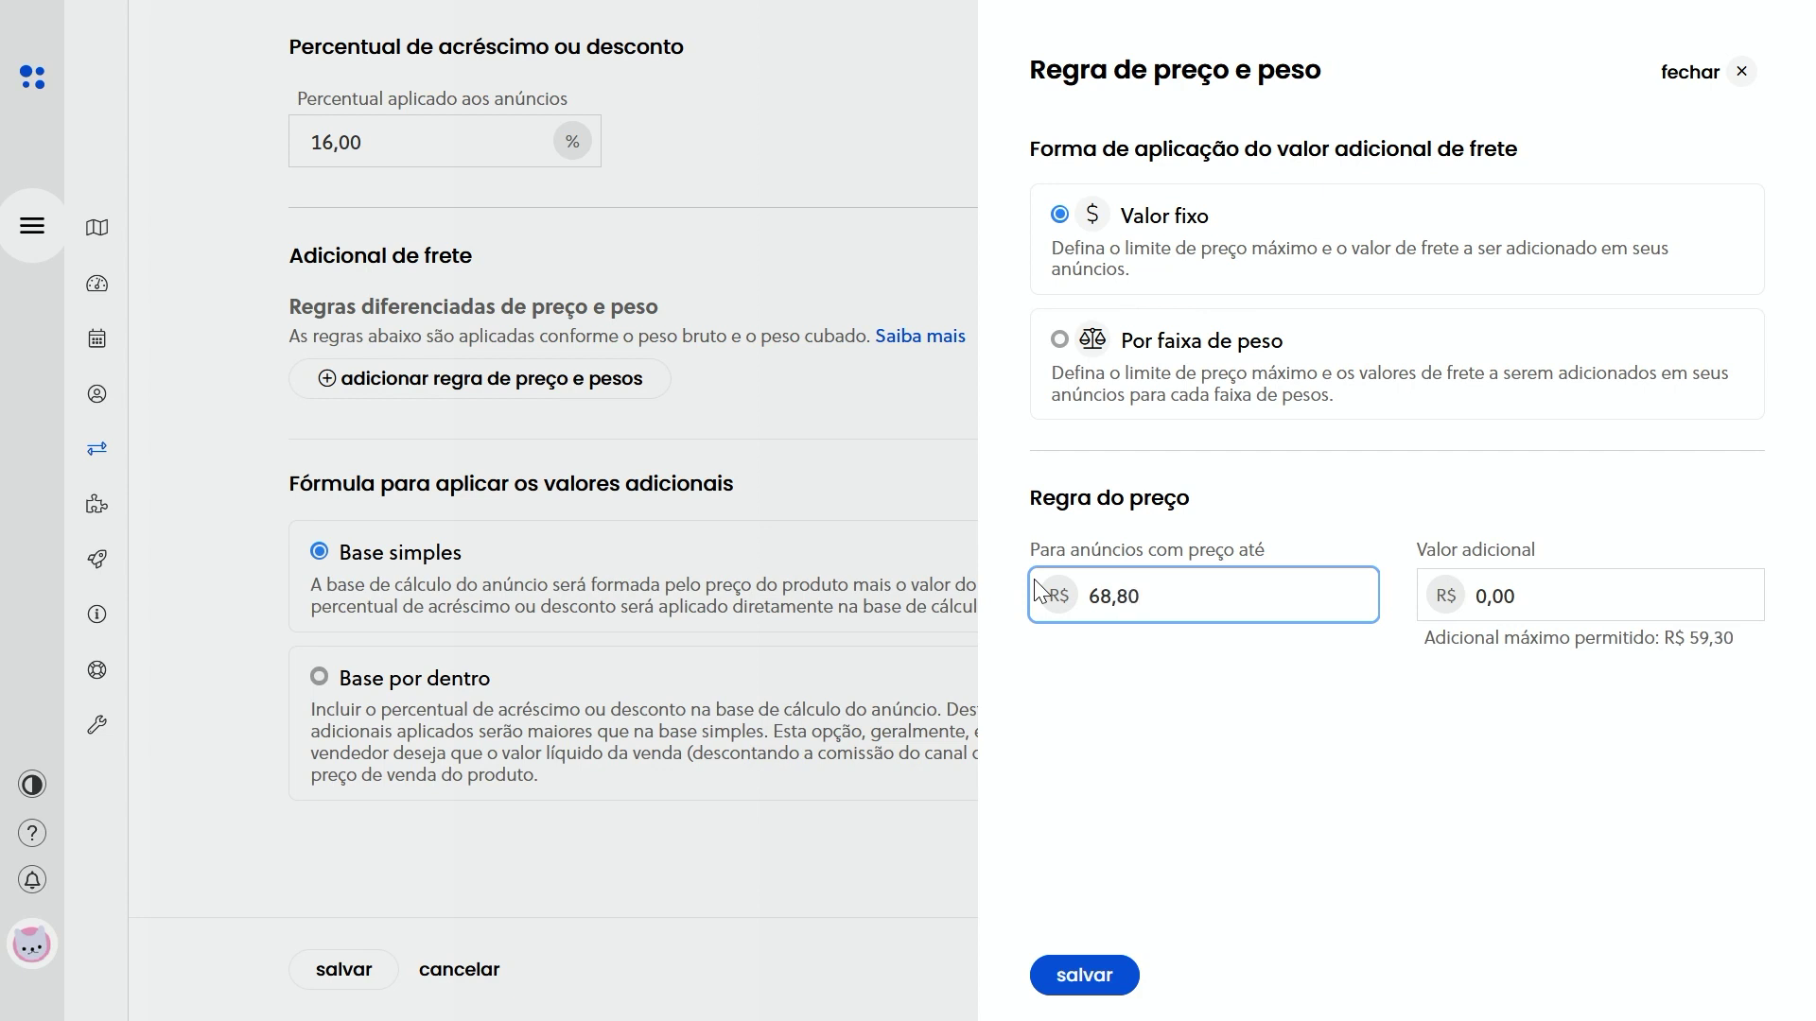
{"action": "left_click", "coordinate": [1421, 593]}
{"action": "type", "text": "5"}
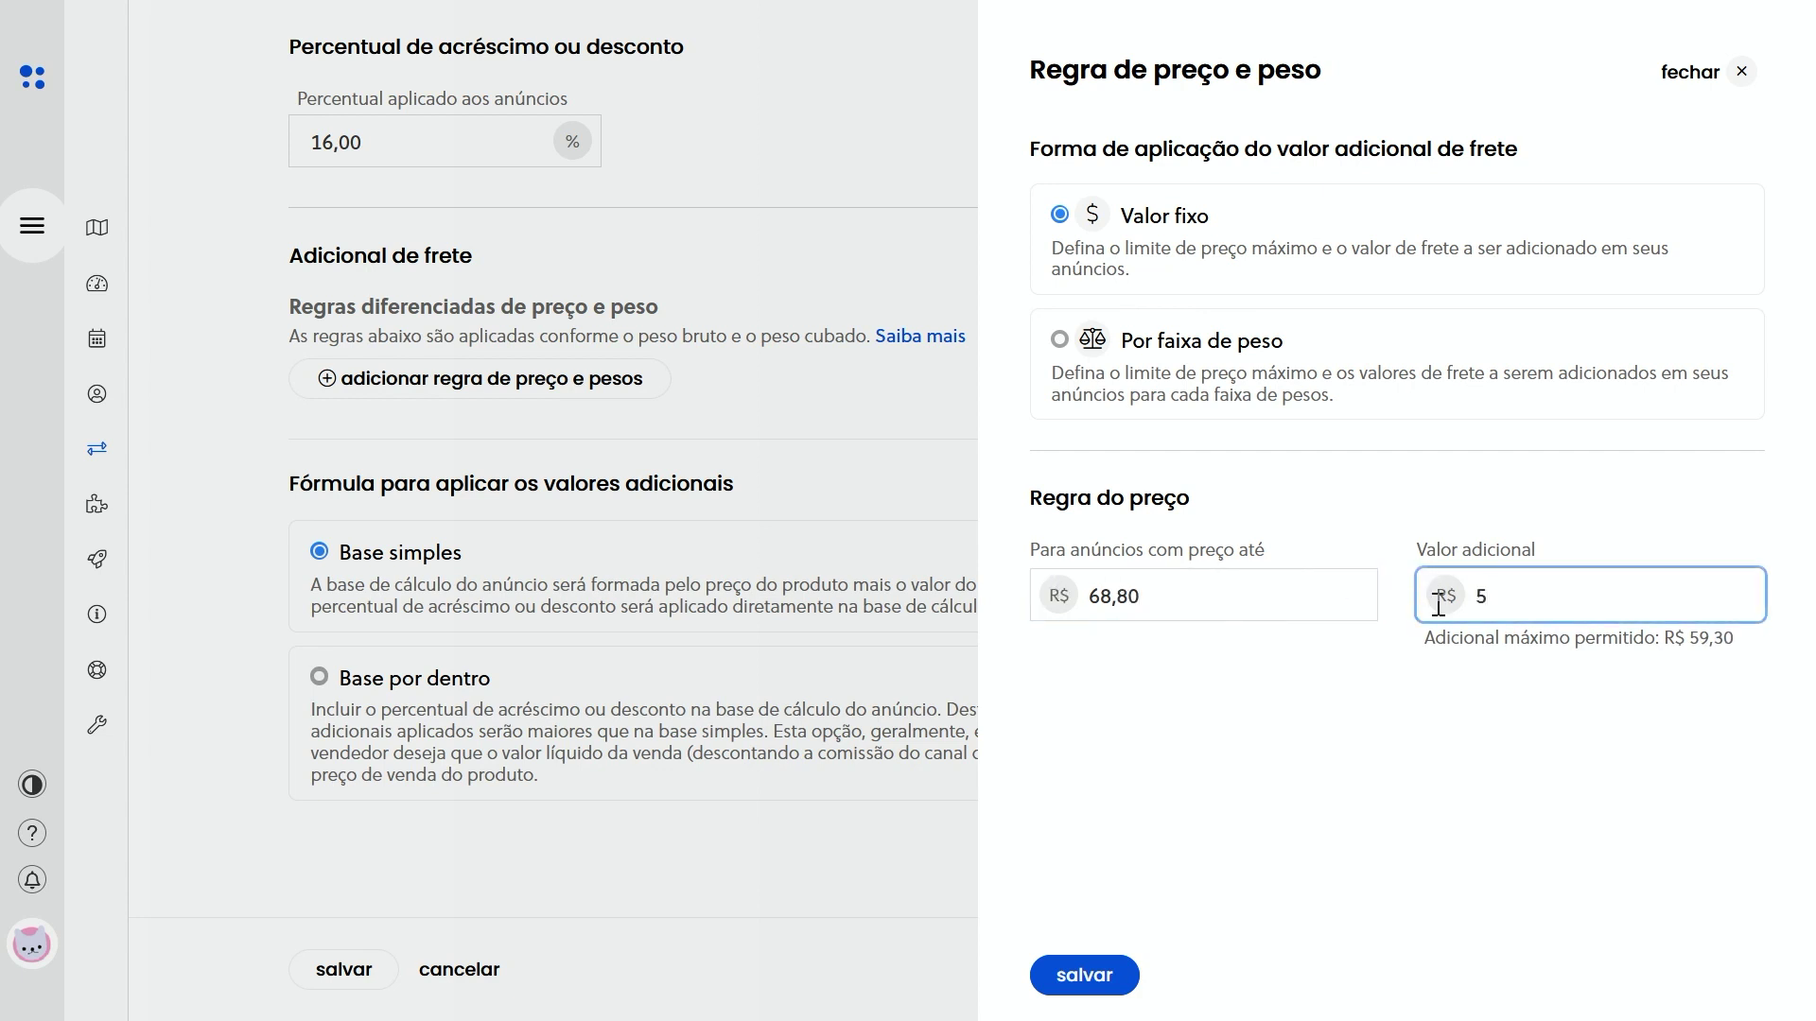
{"action": "left_click", "coordinate": [1304, 739]}
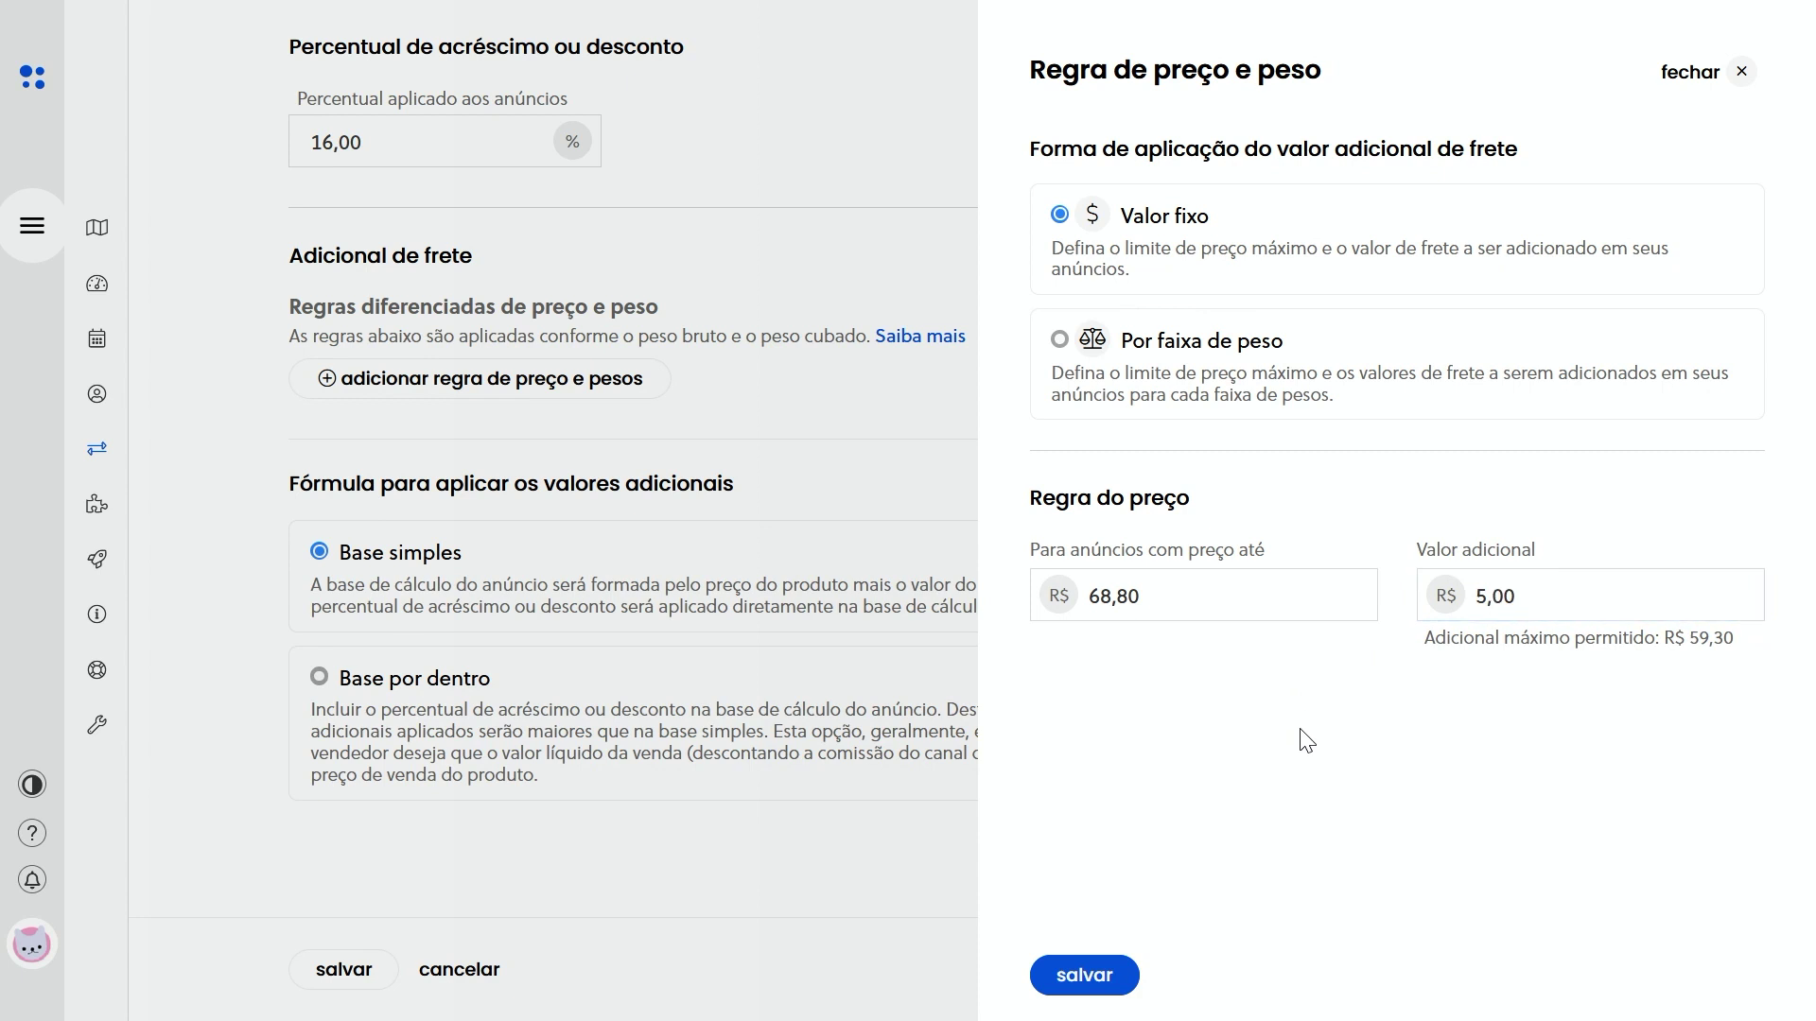
{"action": "left_click", "coordinate": [1084, 975]}
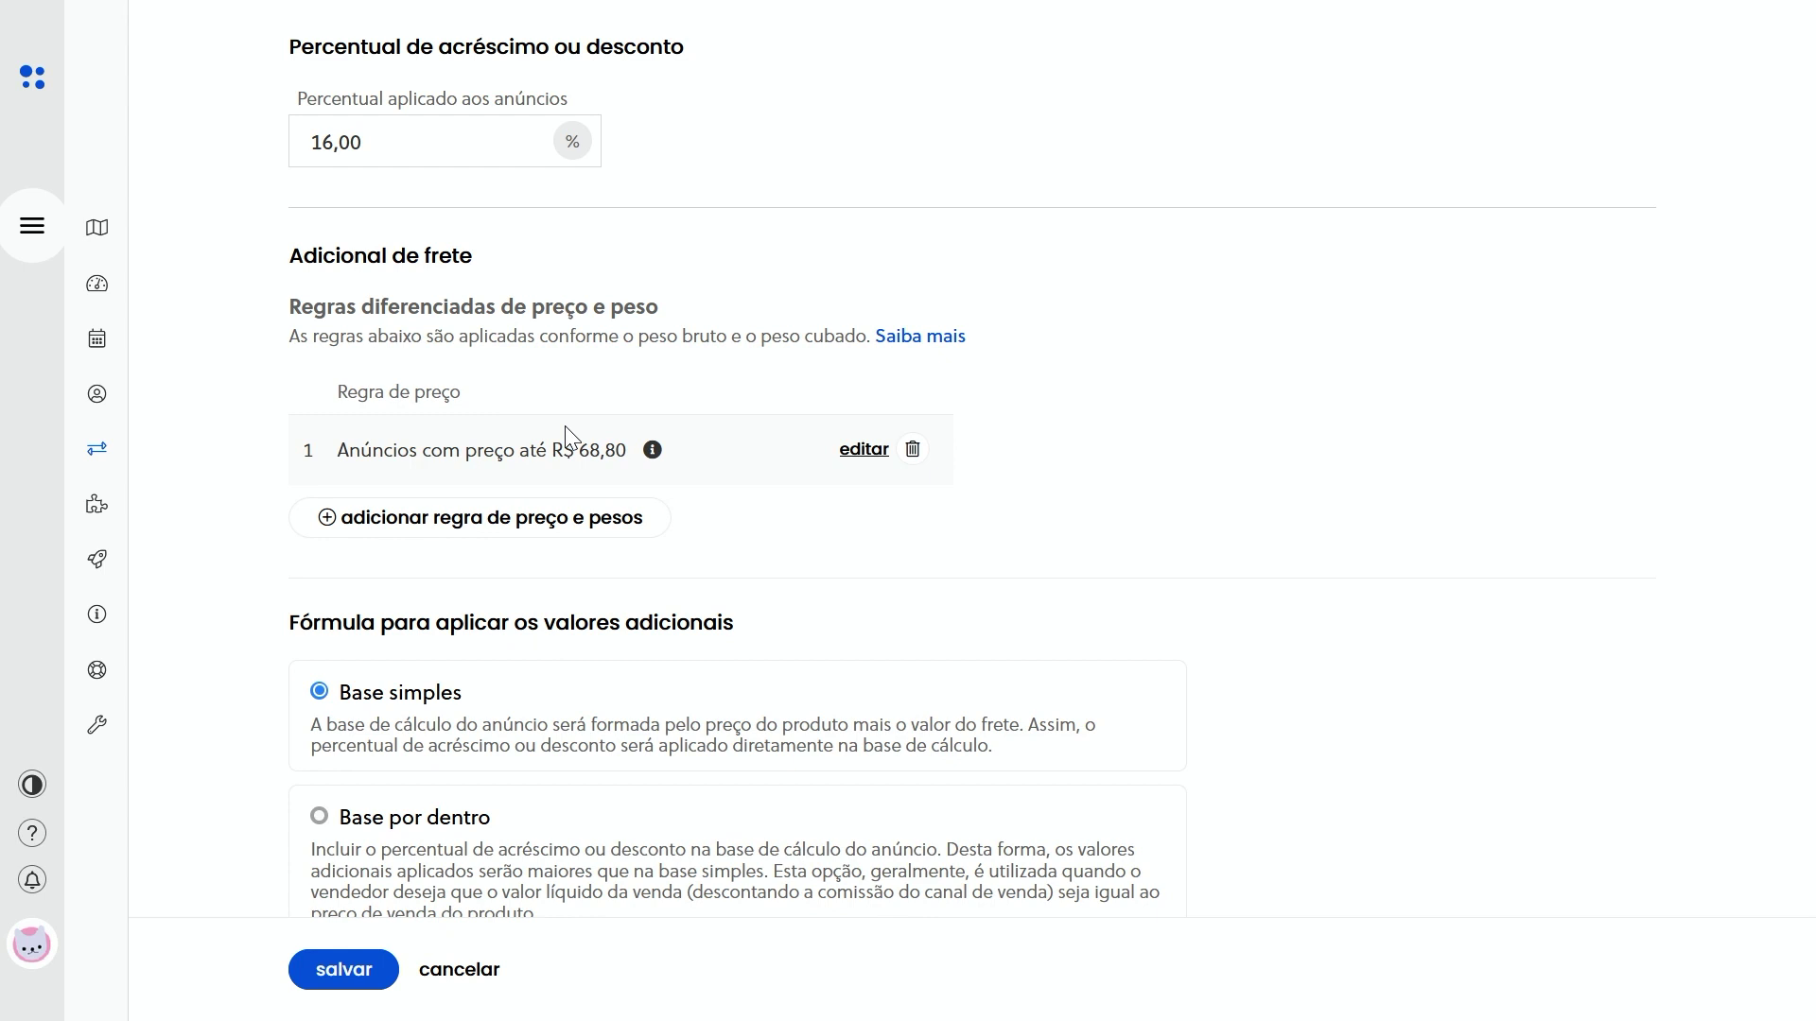
Start another freight rule applied by weight range, with the maximum listing price limit set to R$ 90,00
{"action": "left_click", "coordinate": [493, 521]}
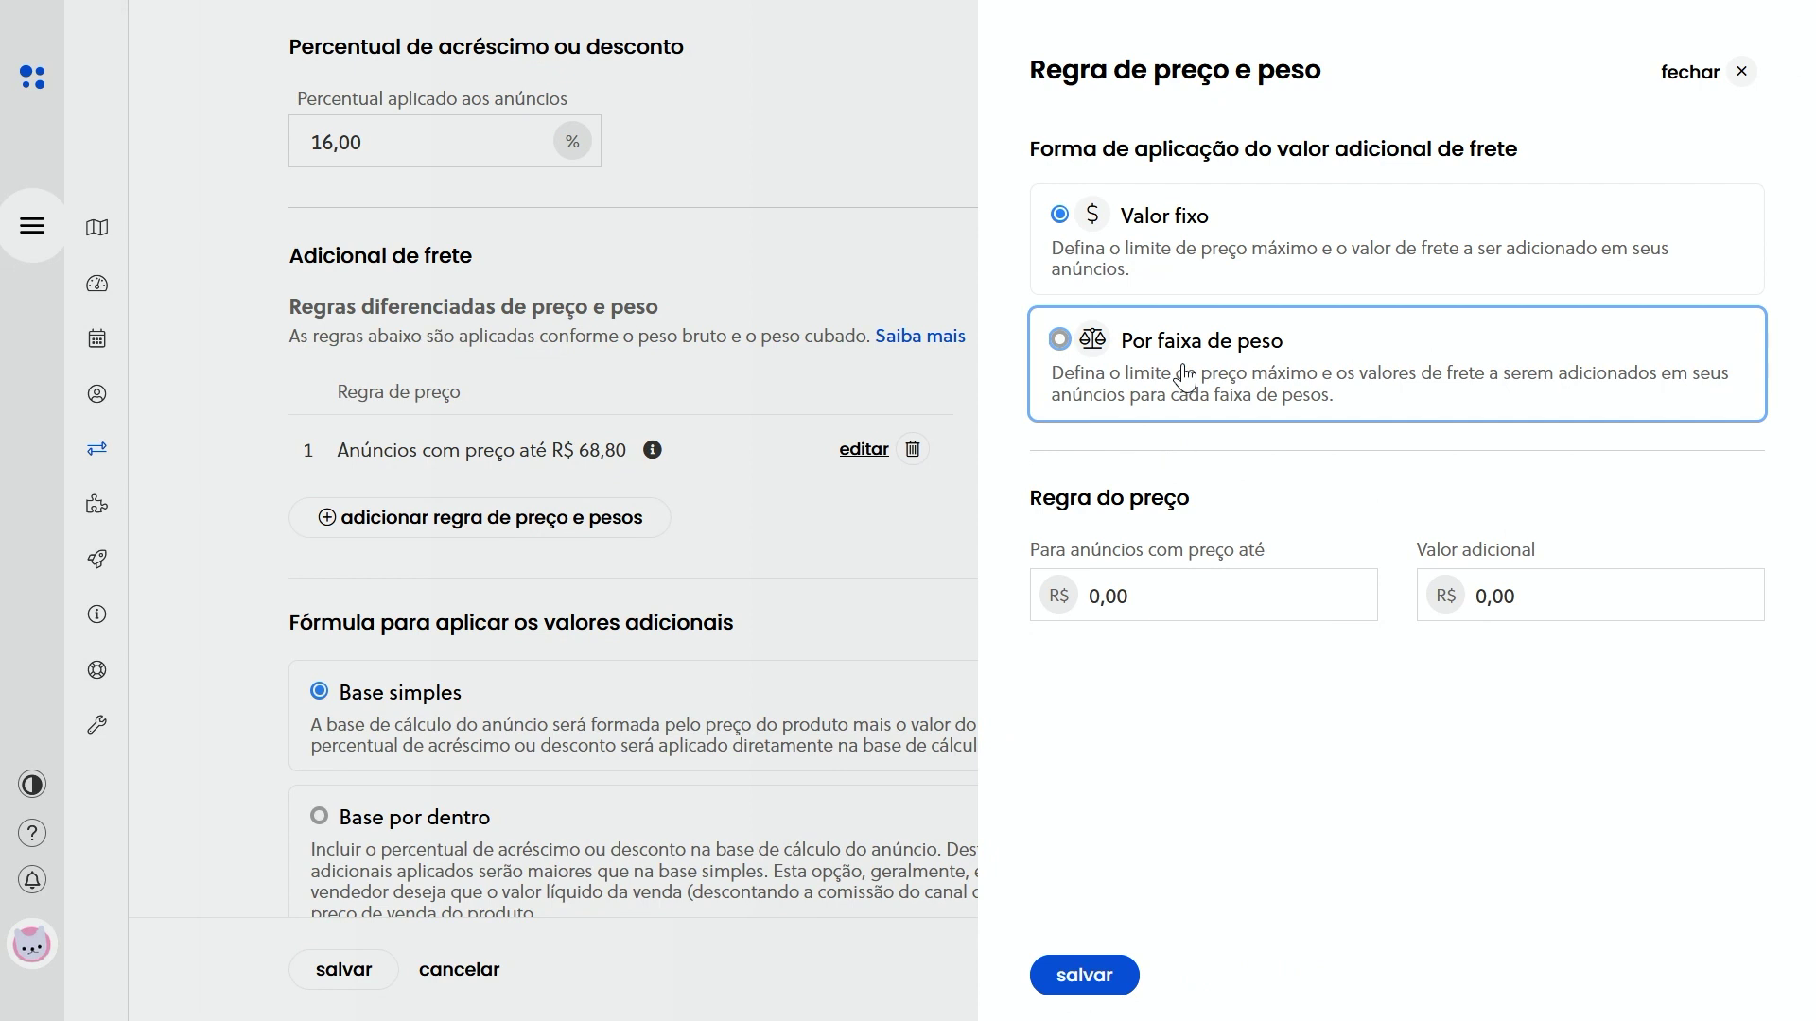
{"action": "left_click", "coordinate": [1184, 377]}
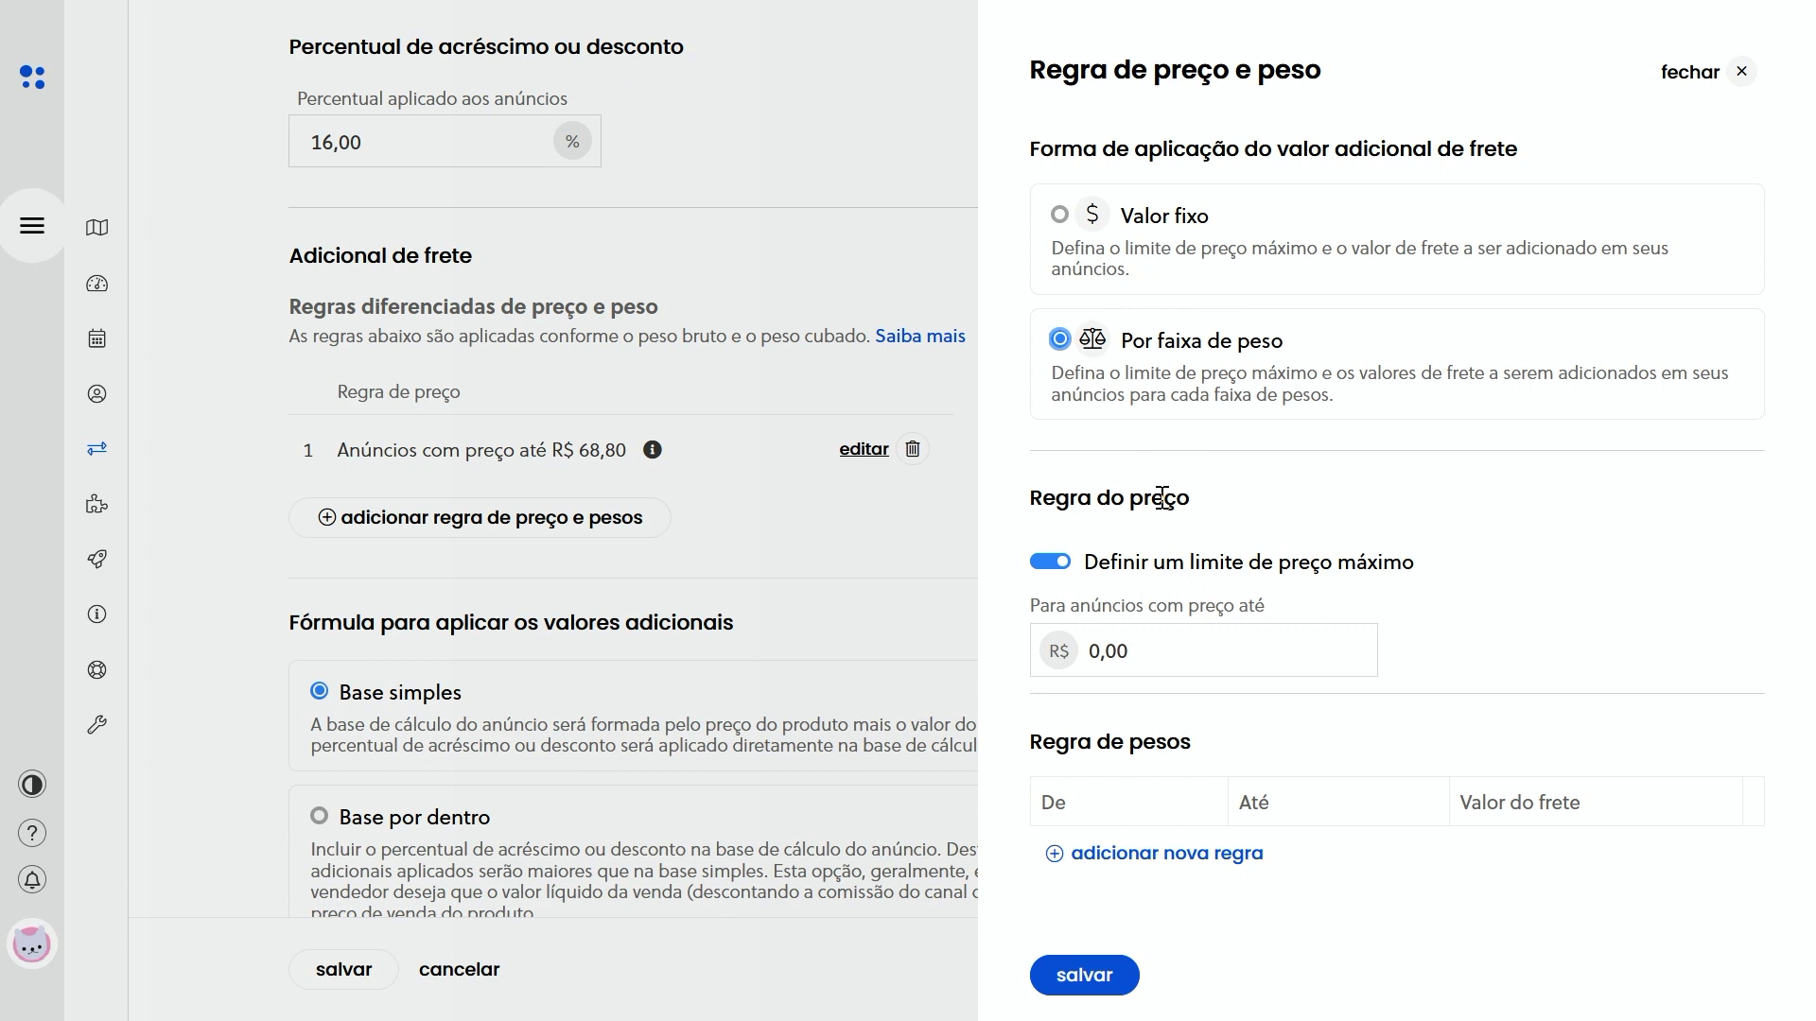
{"action": "left_click", "coordinate": [1177, 567]}
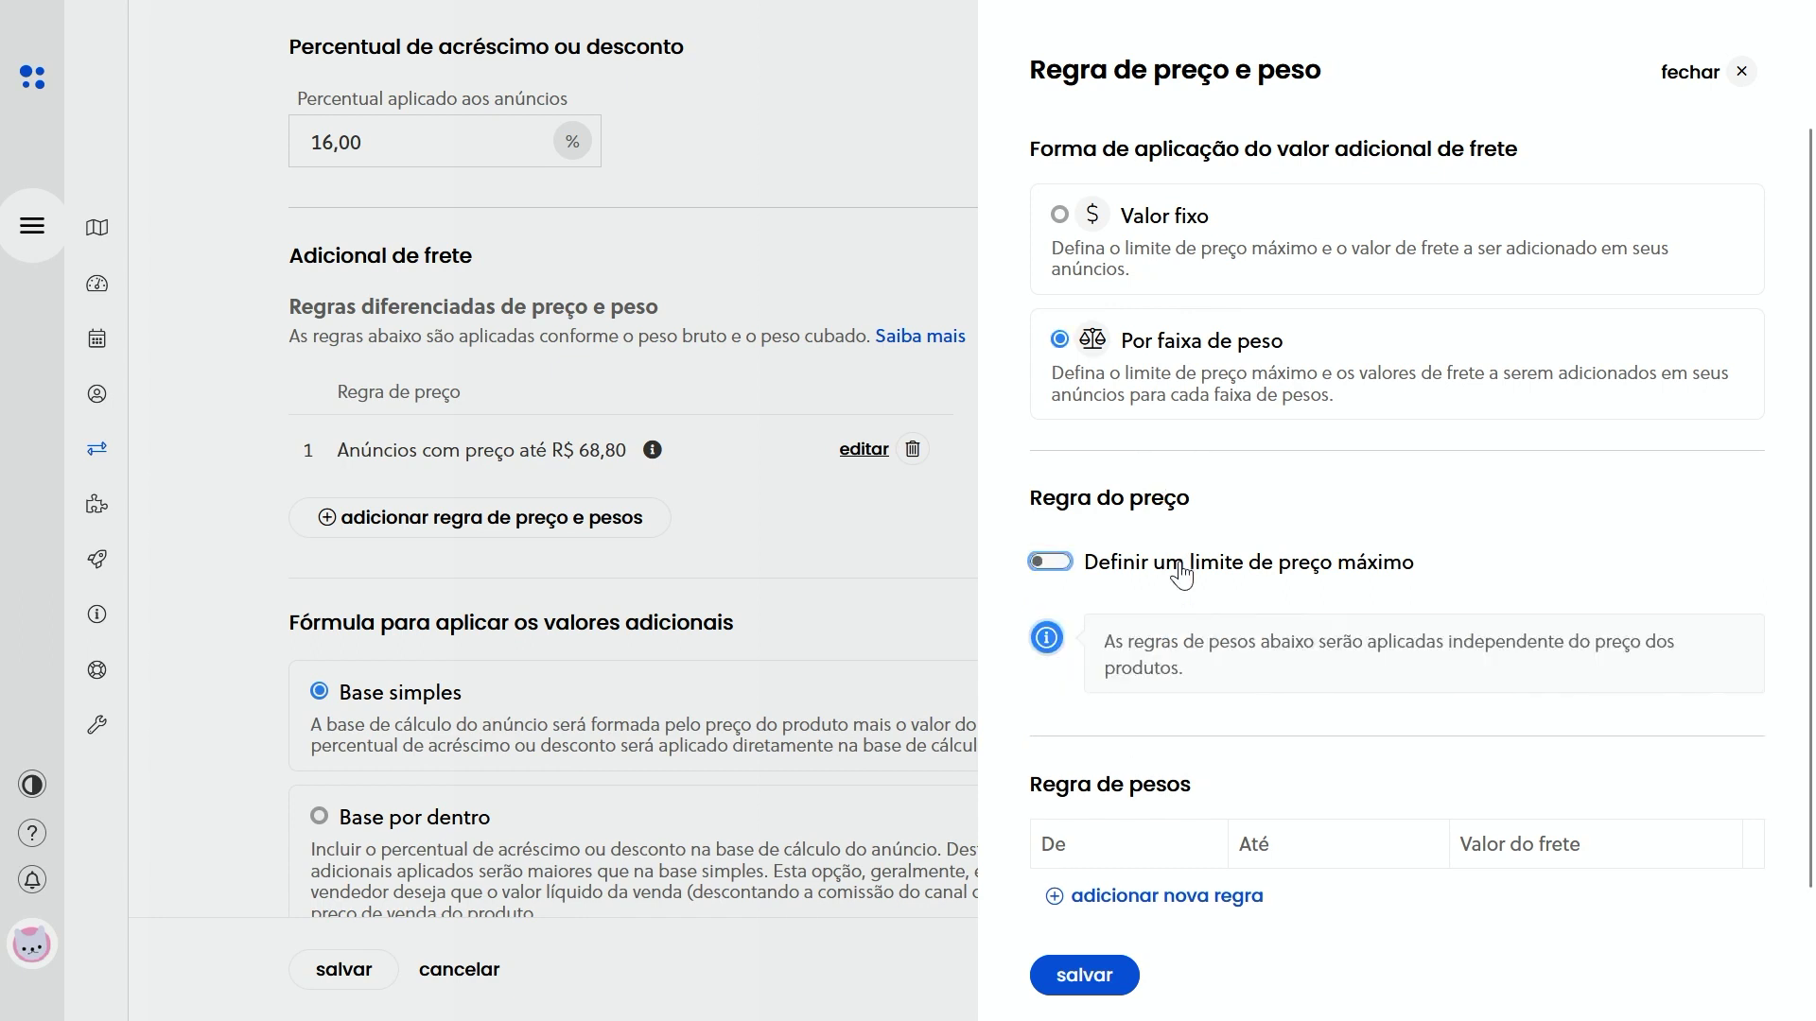
{"action": "left_click", "coordinate": [1183, 571]}
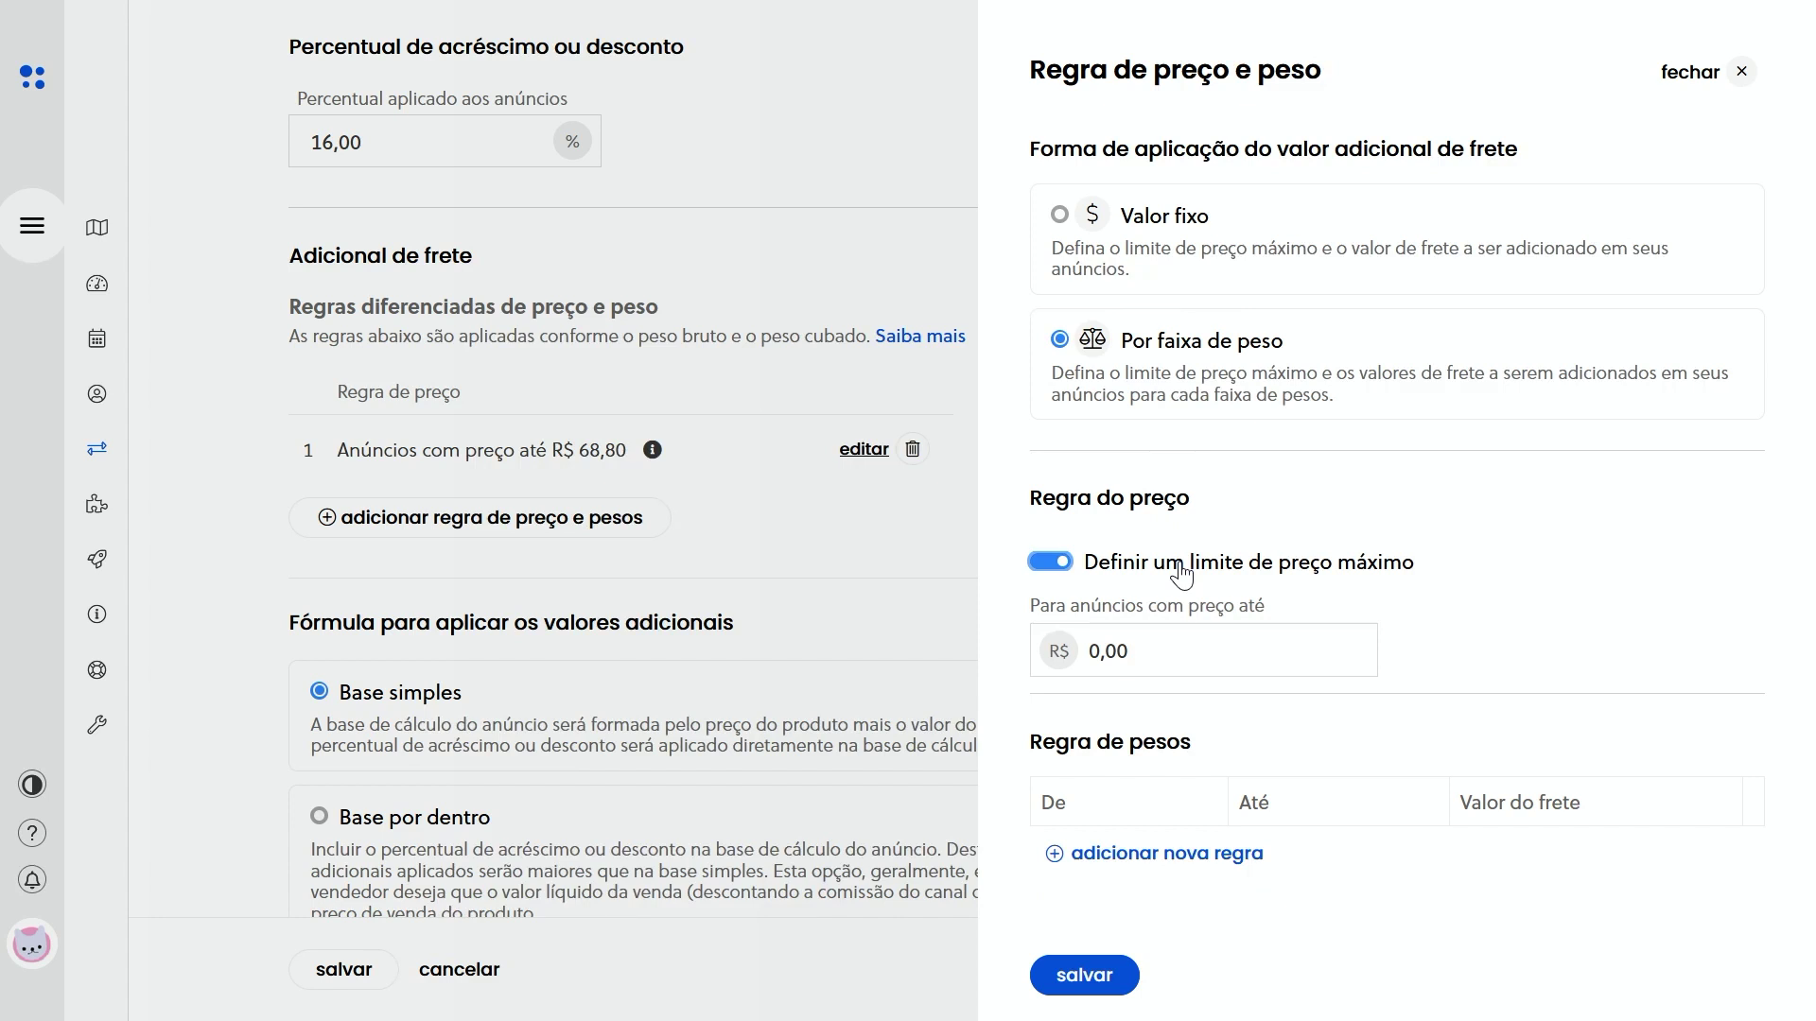
{"action": "left_click_drag", "start_coordinate": [1135, 647], "coordinate": [1001, 643]}
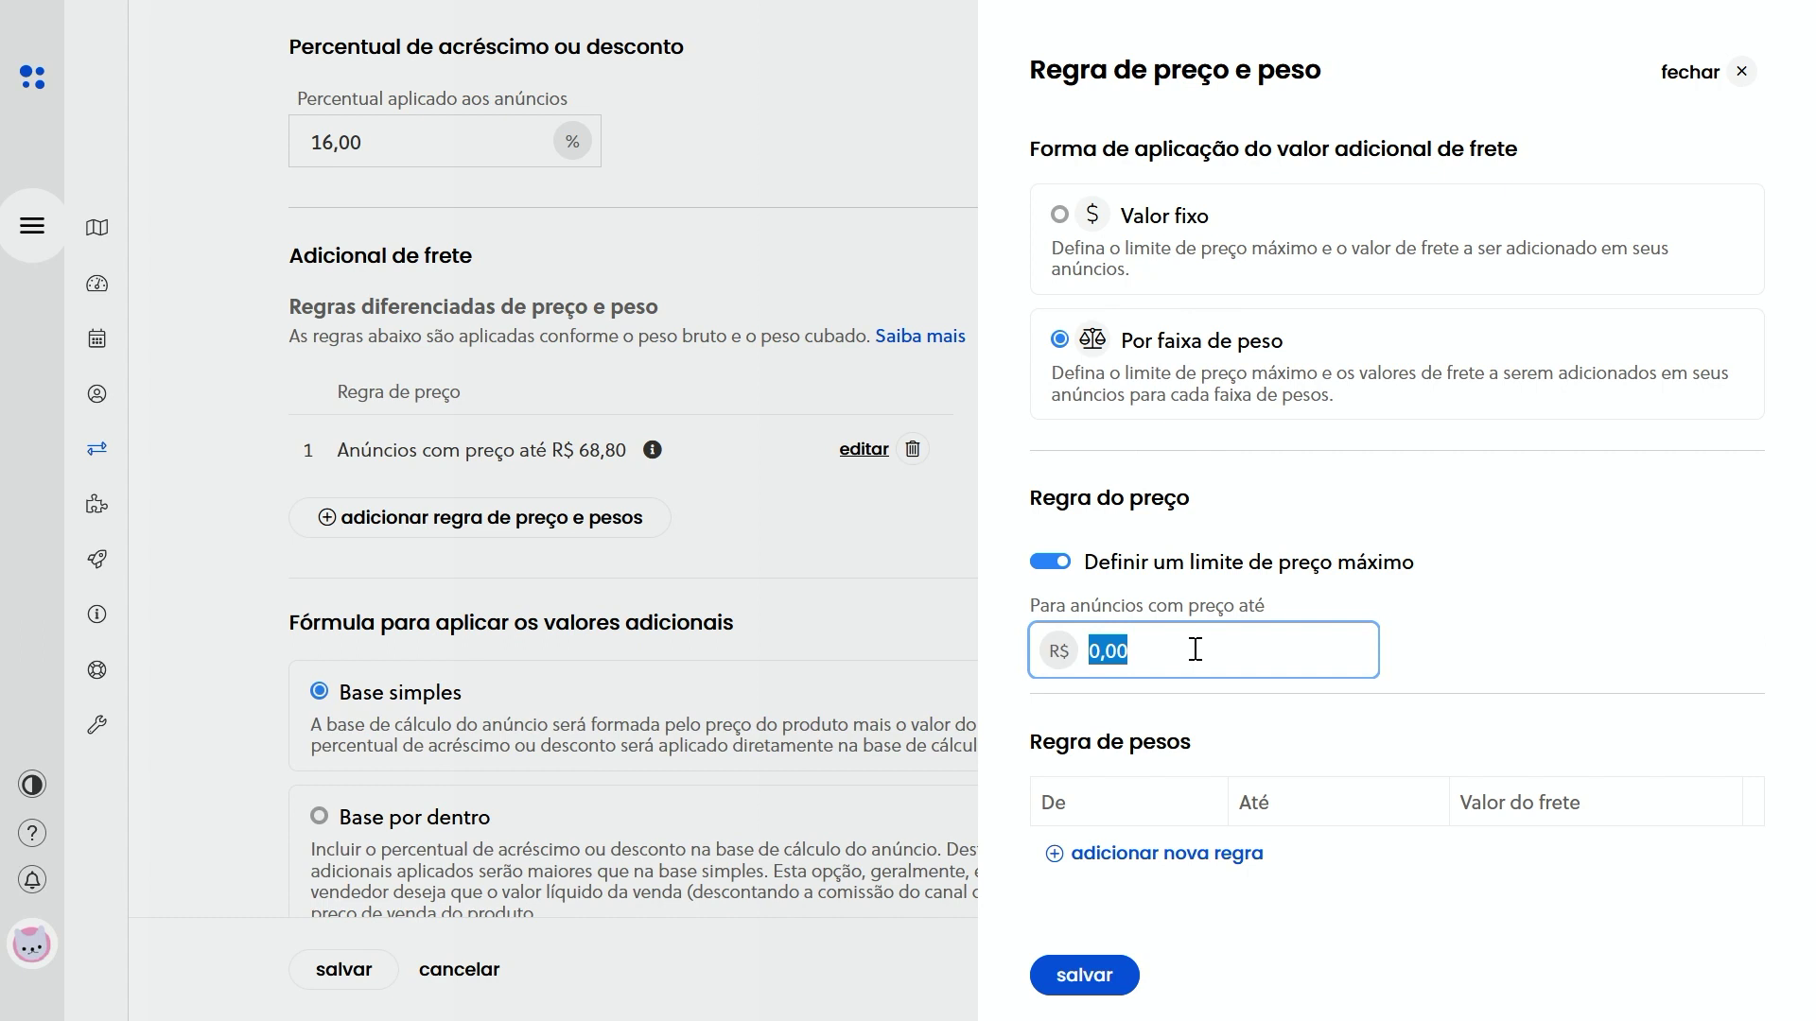
{"action": "type", "text": "90"}
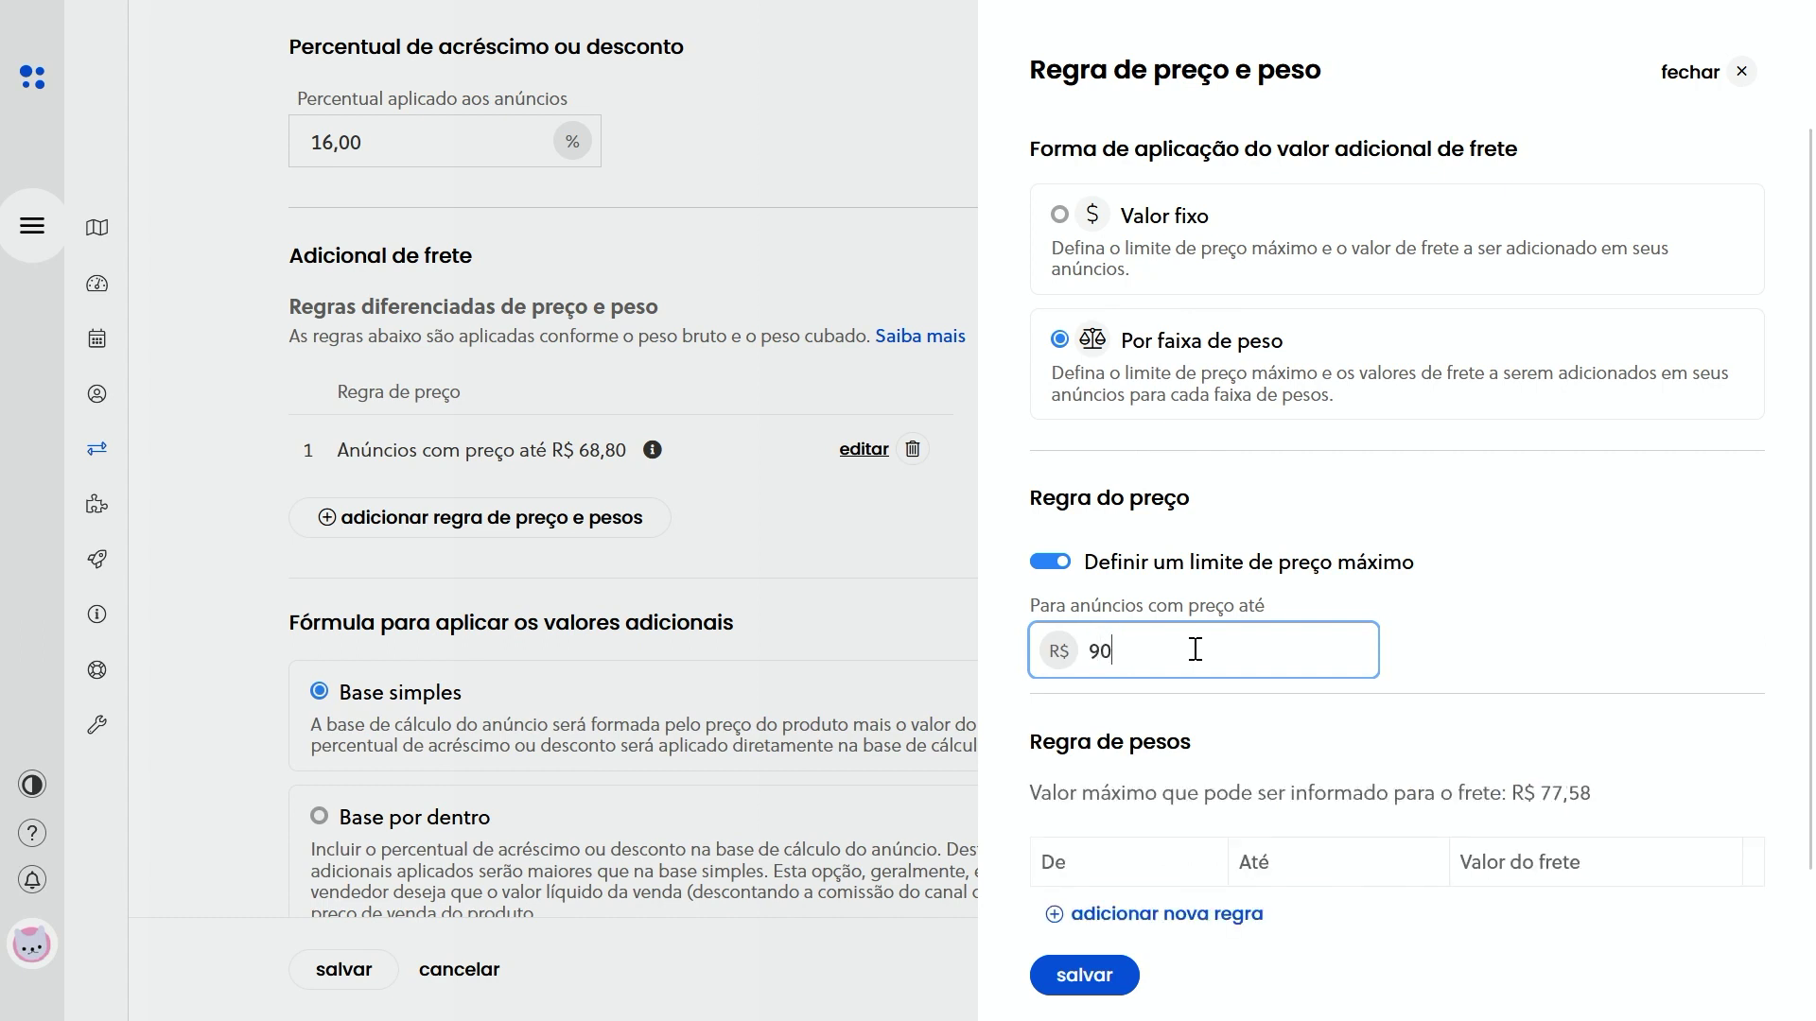
Add a weight range from 0,000 to 0,499 kg with a freight value of R$ 10,00
{"action": "scroll", "coordinate": [1548, 651], "scroll_direction": "down", "scroll_amount": 1}
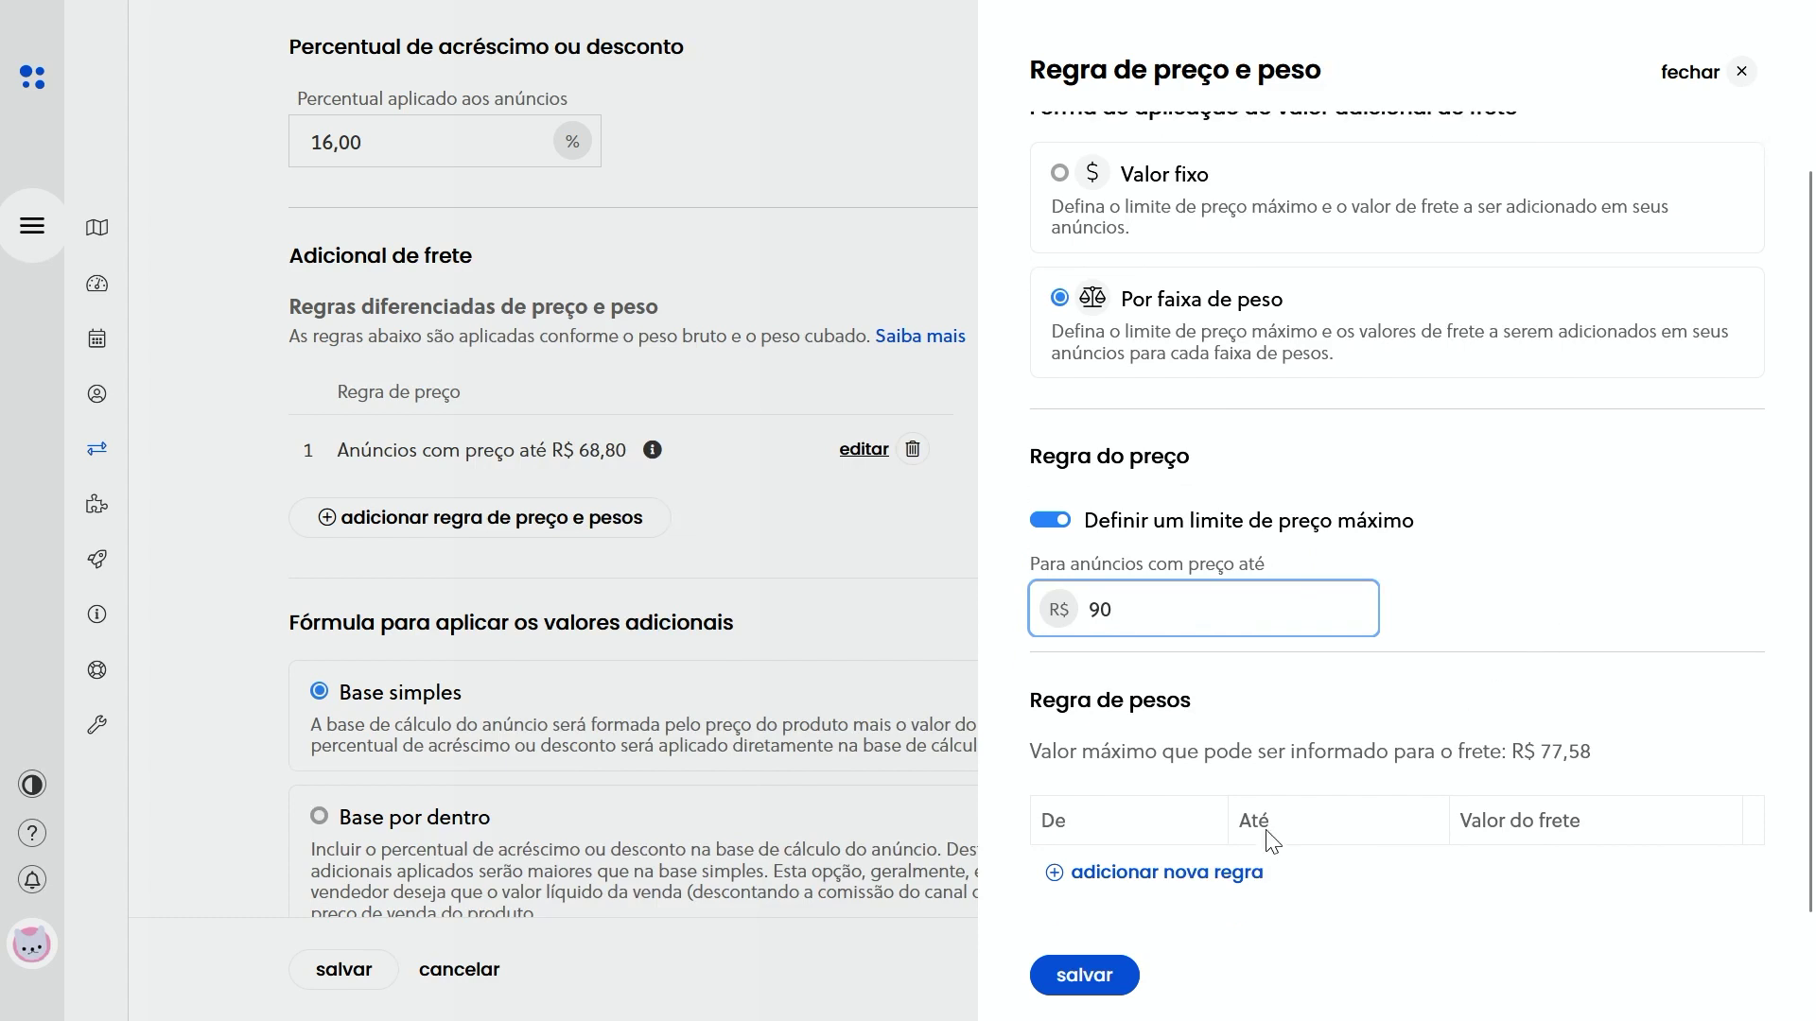
{"action": "left_click", "coordinate": [1220, 889]}
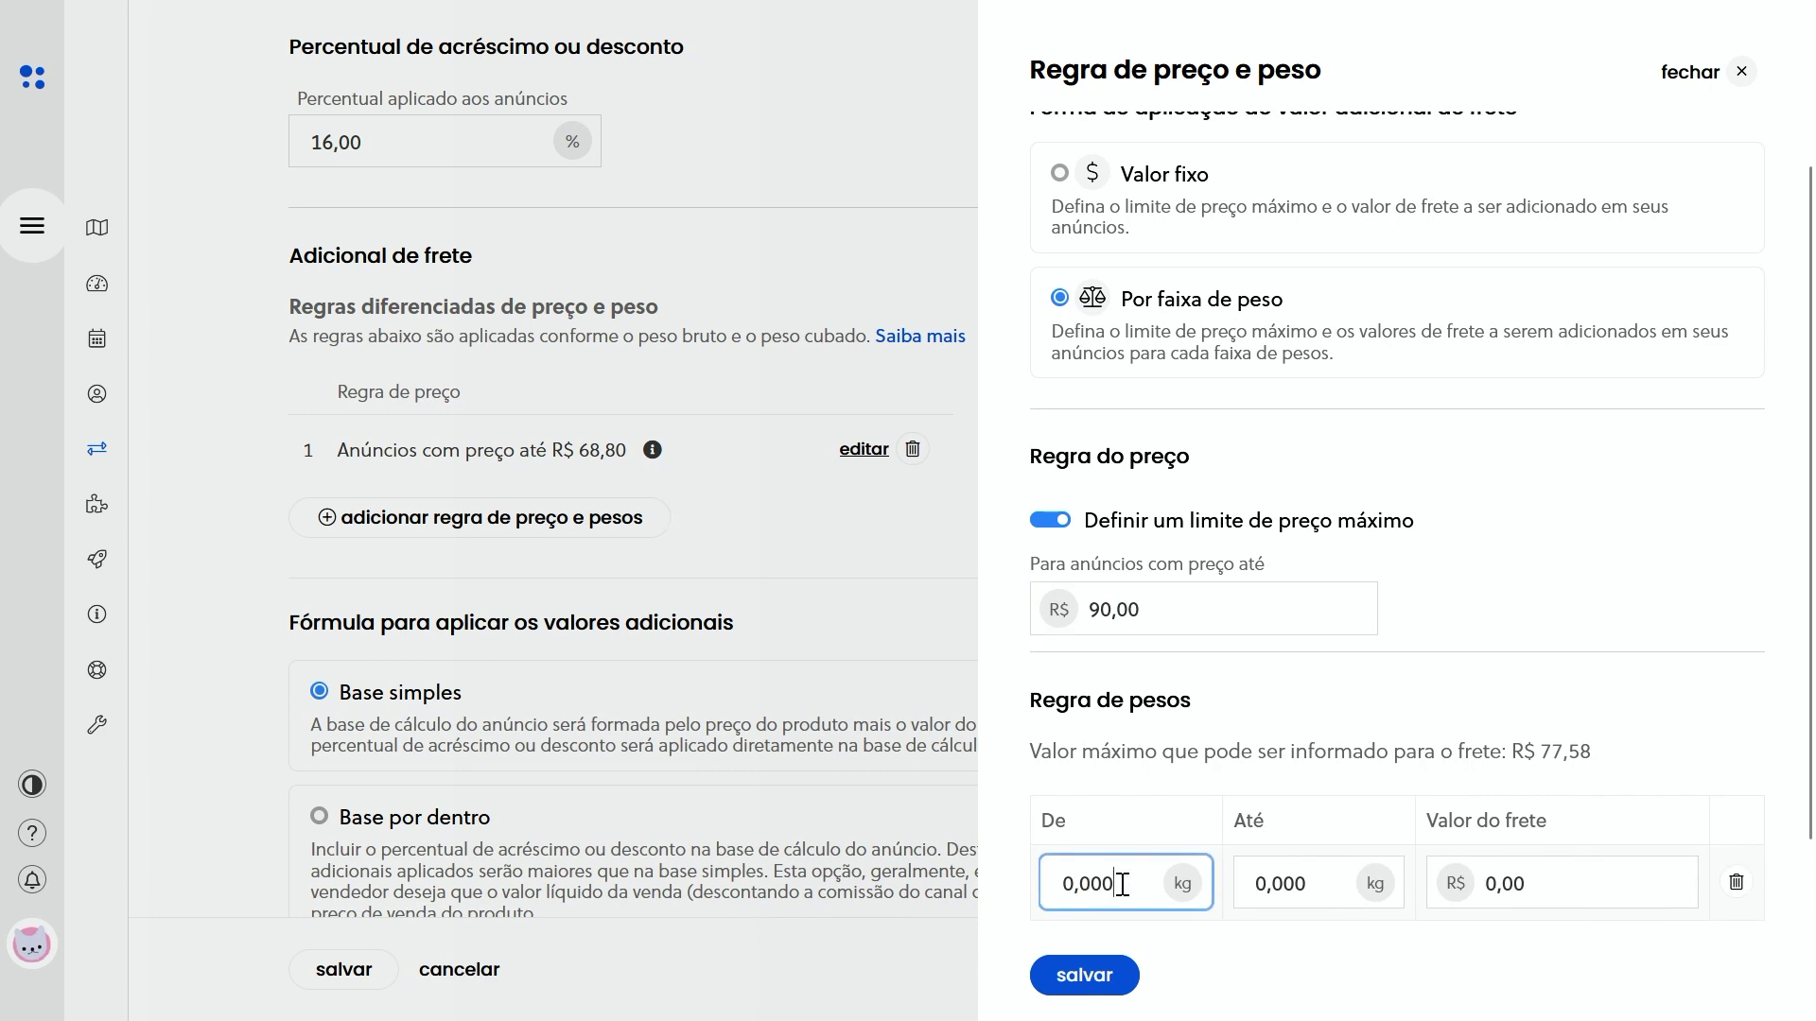
{"action": "left_click", "coordinate": [1321, 882]}
{"action": "key", "text": "BackSpace"}
{"action": "key", "text": "BackSpace"}
{"action": "key", "text": "BackSpace"}
{"action": "type", "text": "4"}
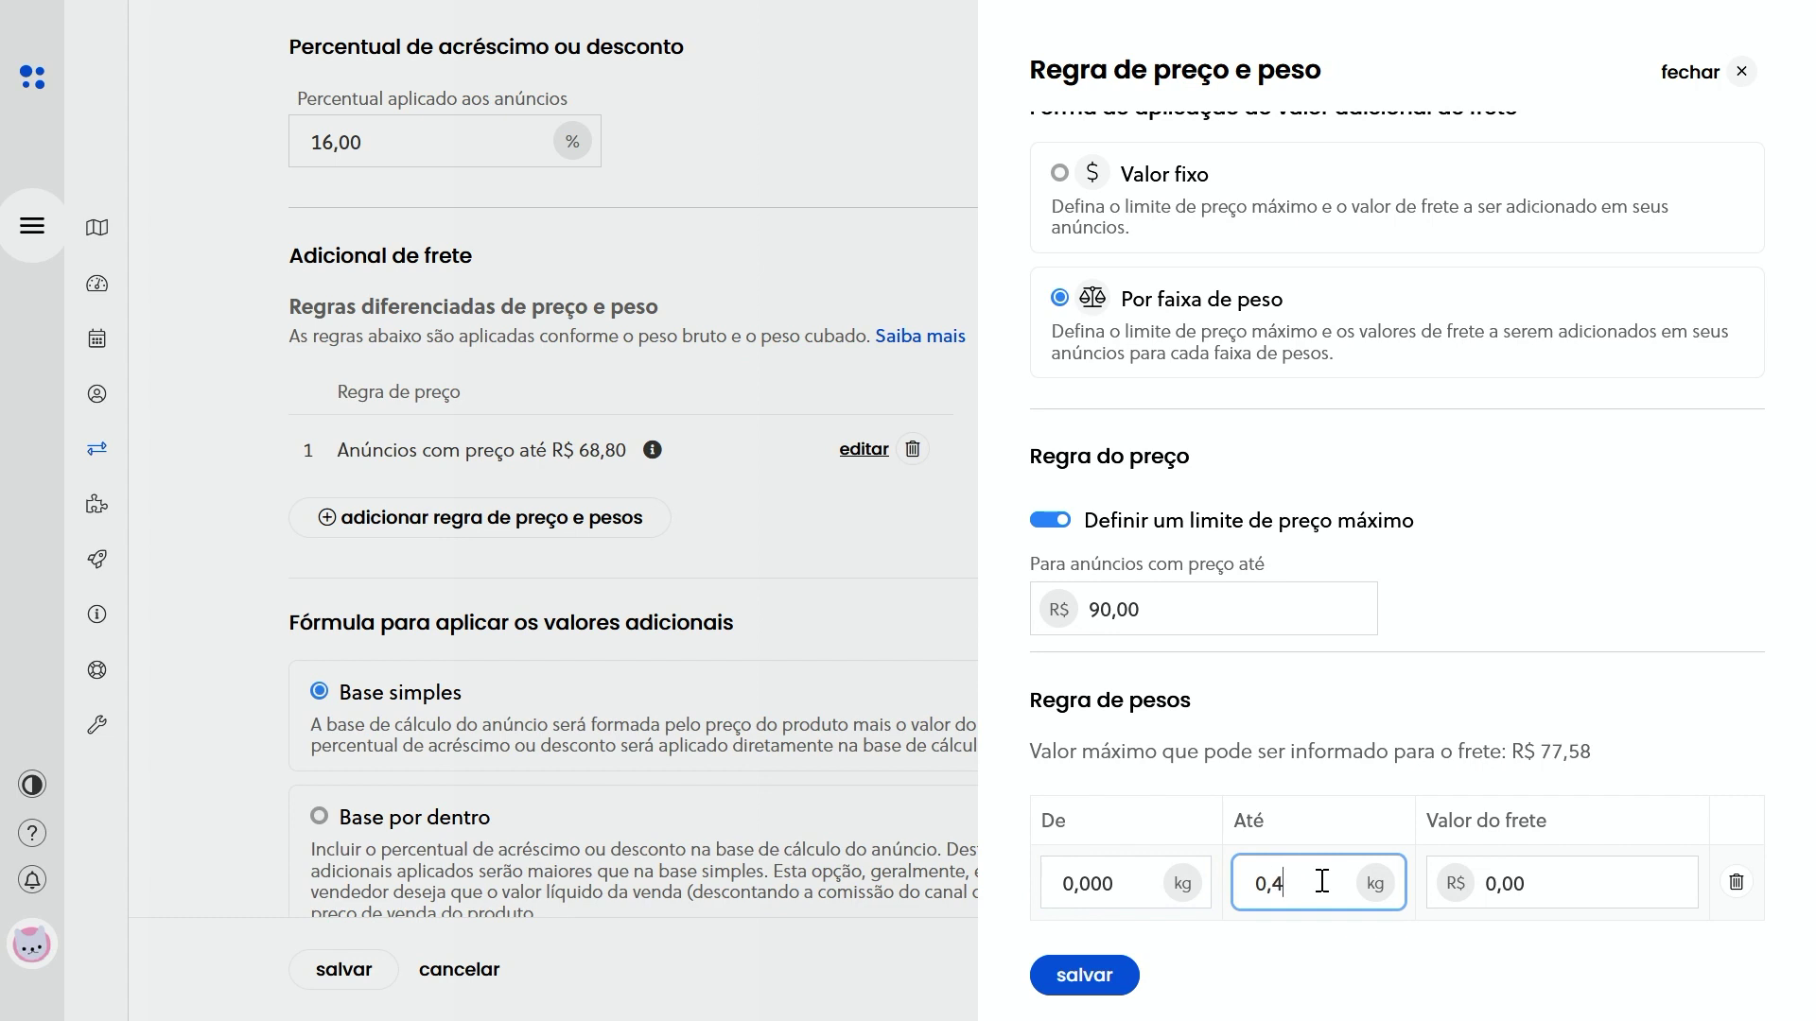
{"action": "type", "text": "99"}
{"action": "left_click", "coordinate": [1455, 884]}
{"action": "type", "text": "19"}
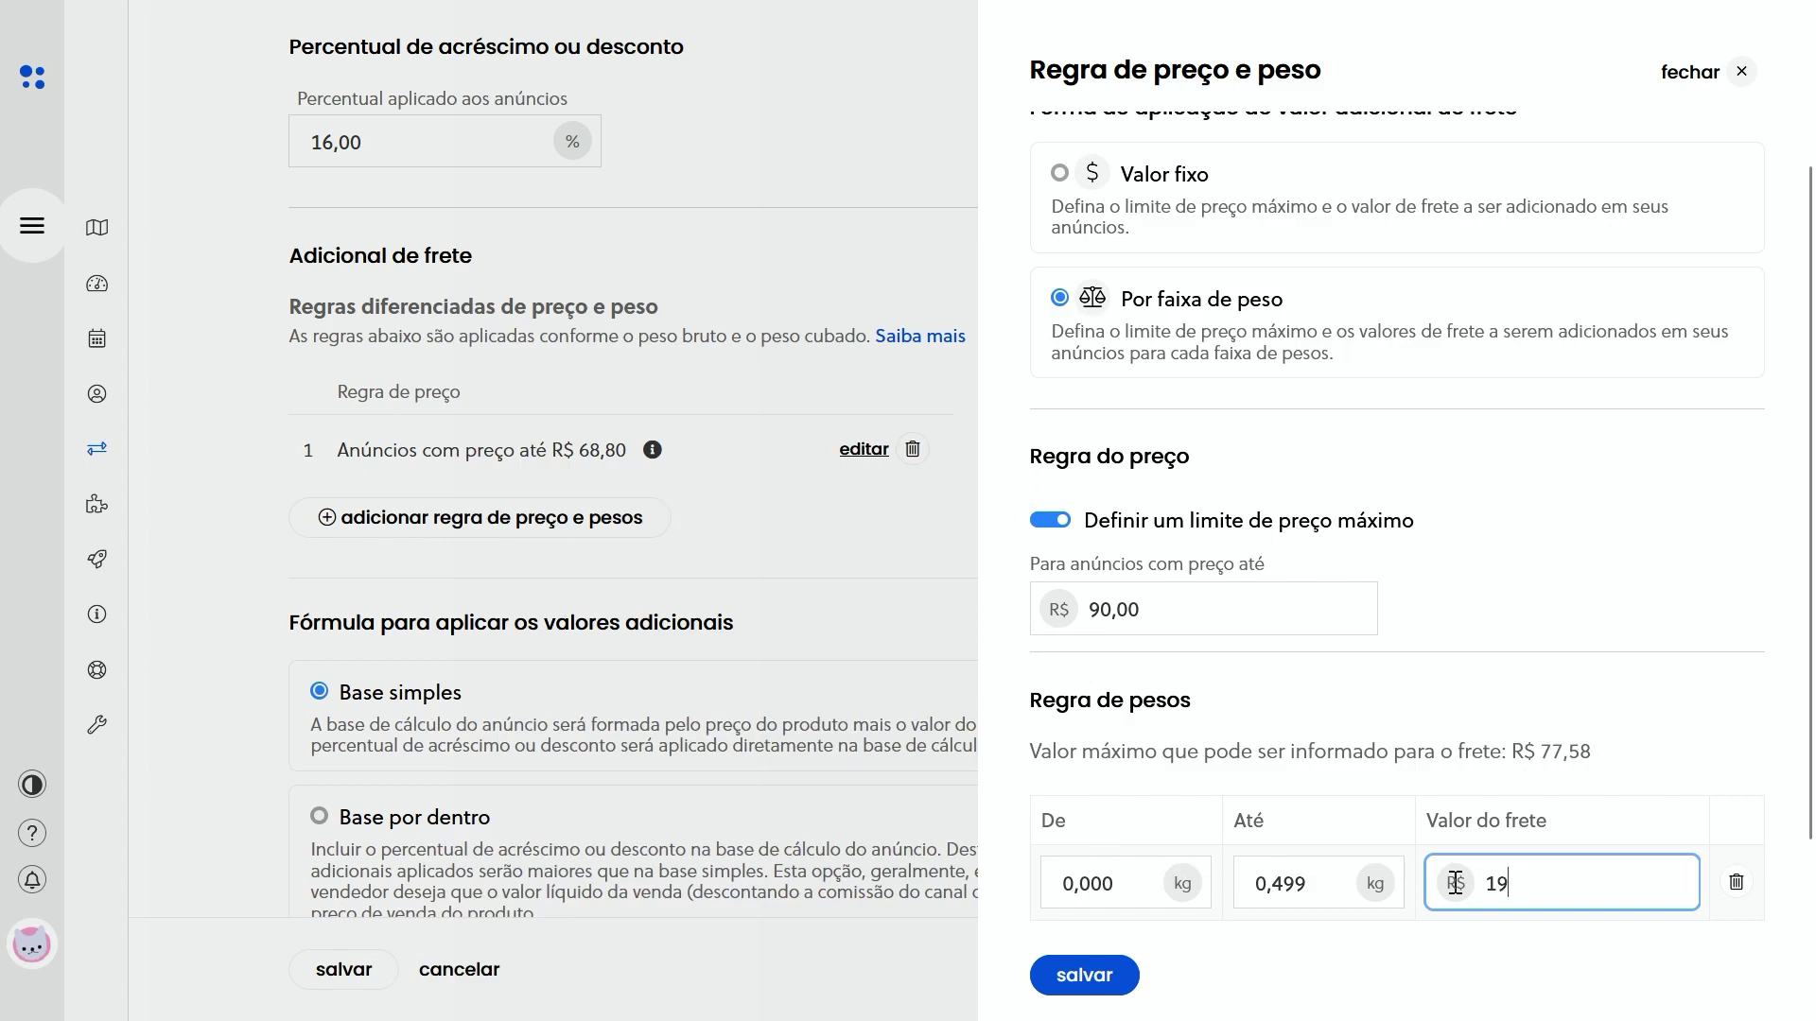
{"action": "key", "text": "BackSpace"}
{"action": "type", "text": "0"}
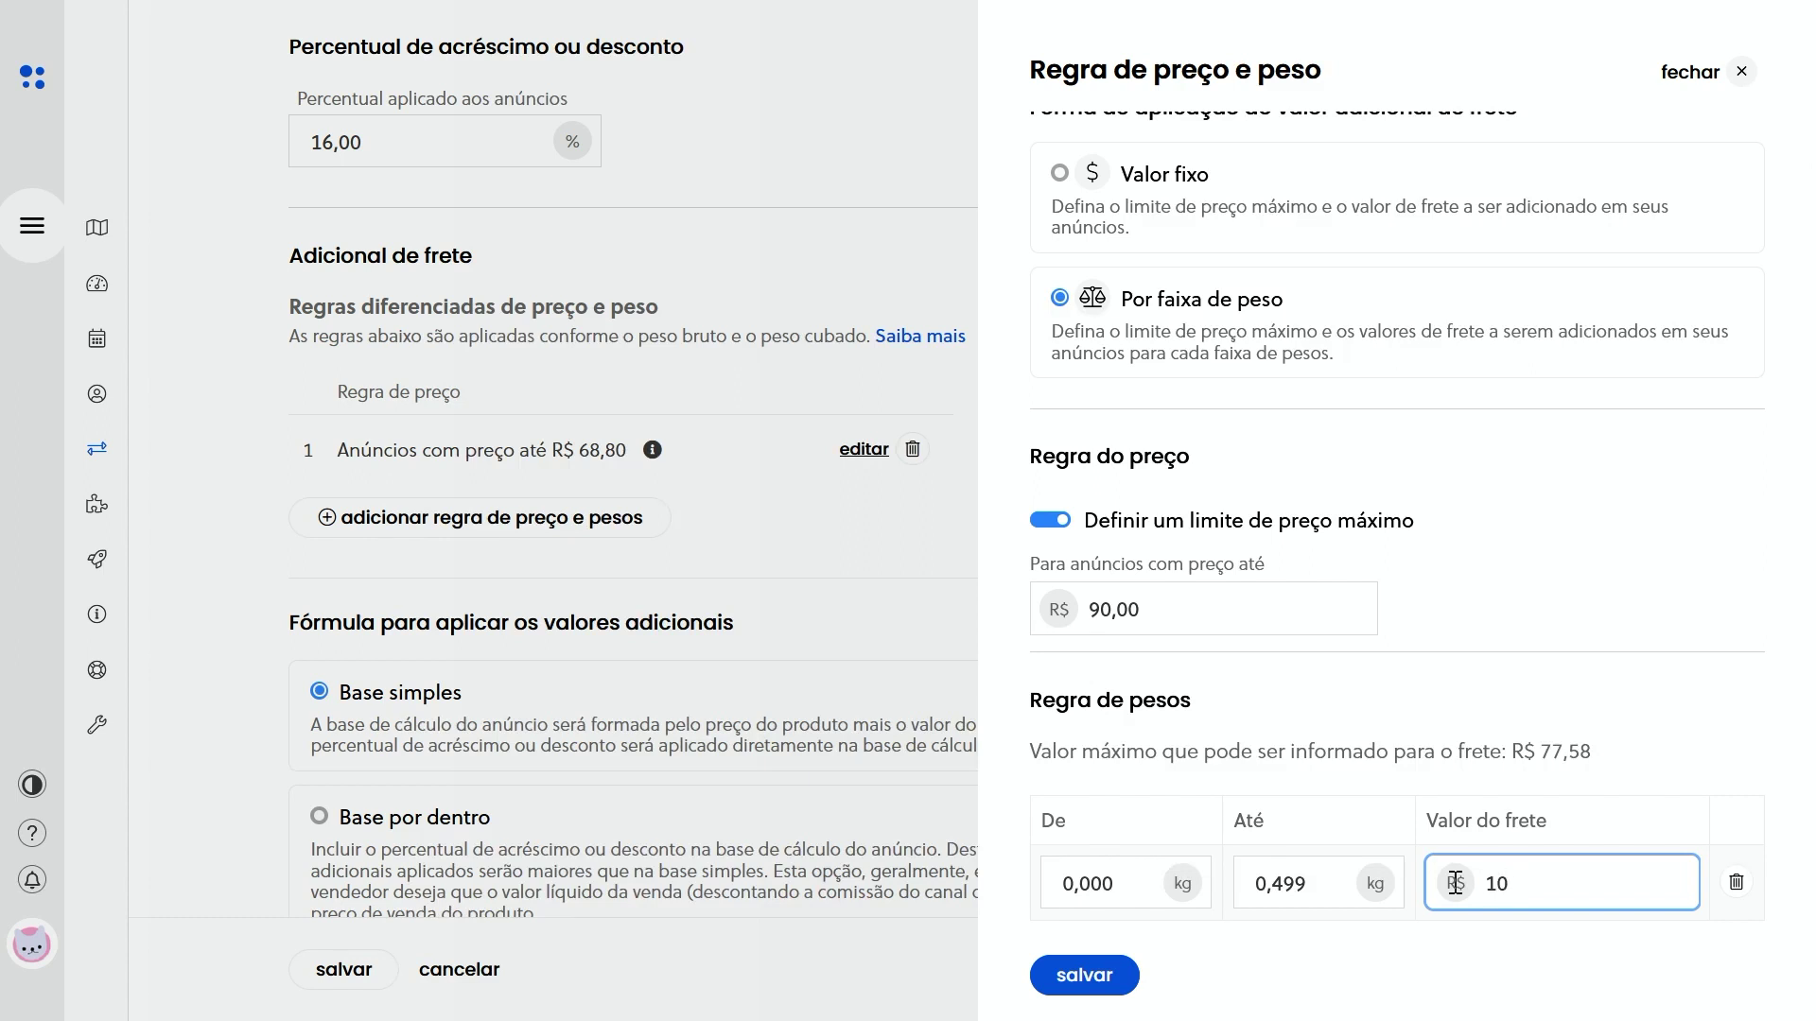
Add a second weight range from 0,500 to 1,000 kg with a freight value of R$ 12,00
{"action": "scroll", "coordinate": [1545, 625], "scroll_direction": "down", "scroll_amount": 1}
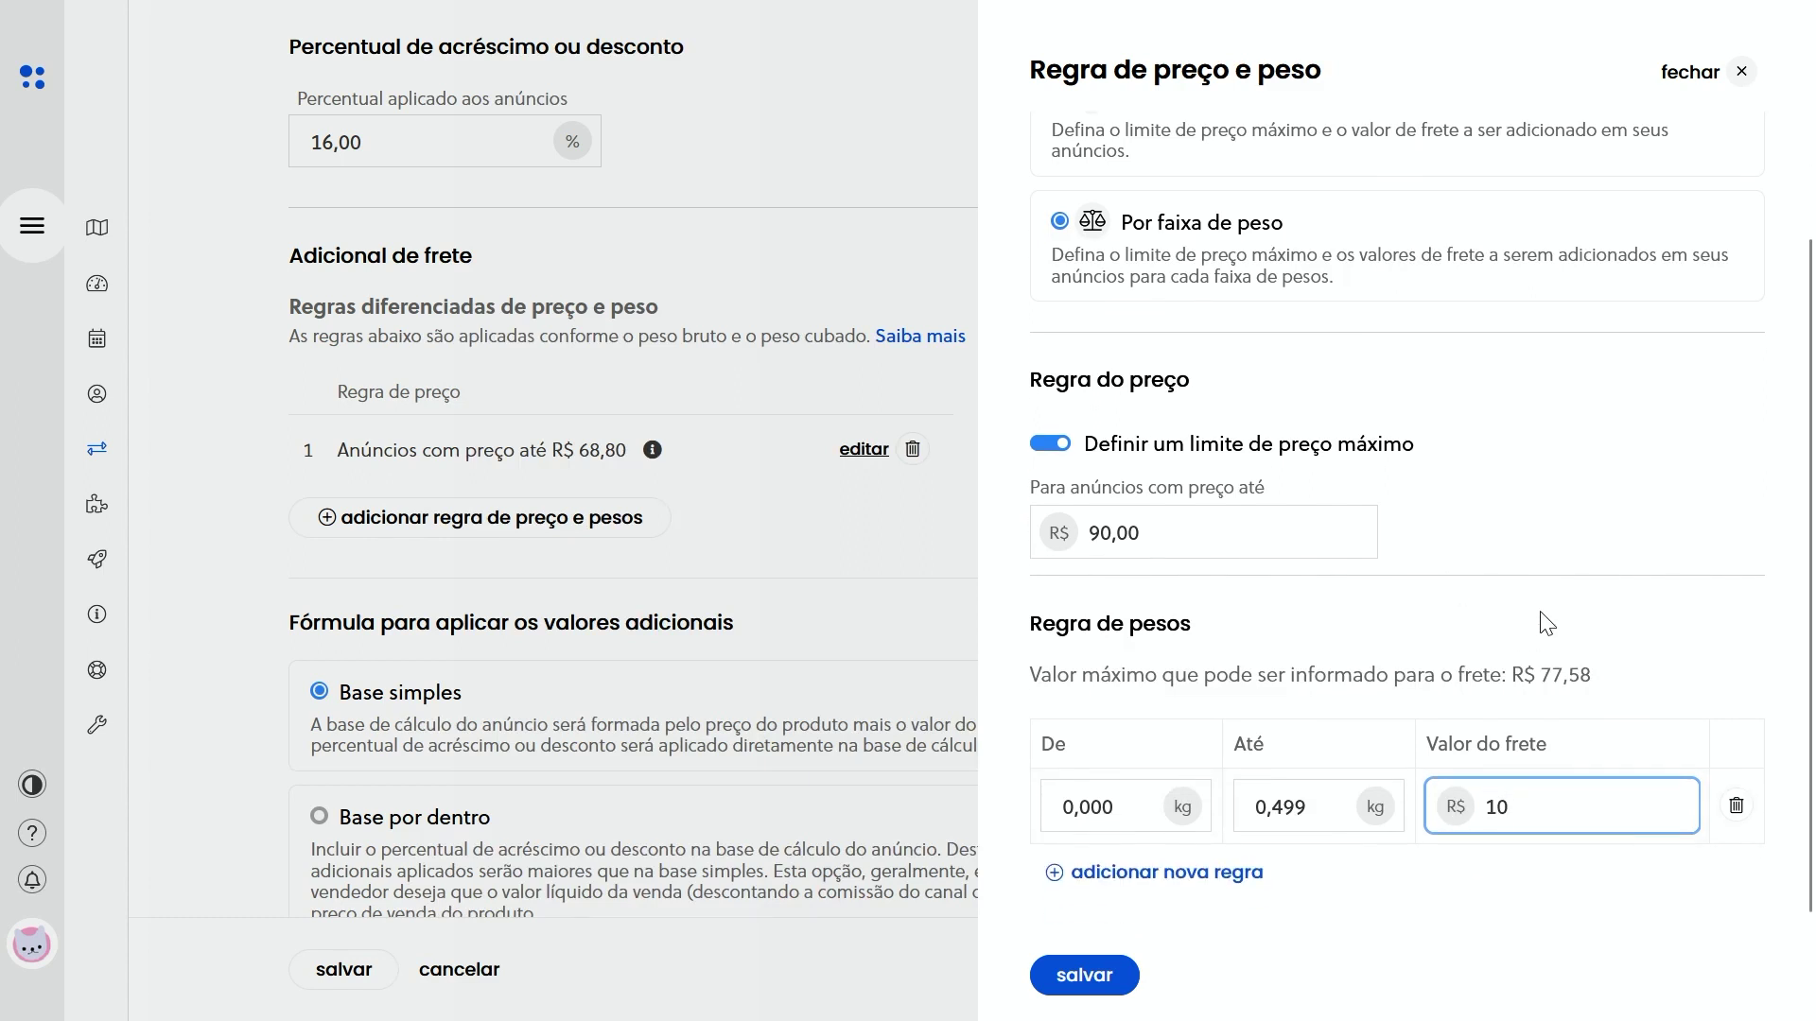
{"action": "left_click", "coordinate": [1098, 871]}
{"action": "key", "text": "BackSpace"}
{"action": "key", "text": "BackSpace"}
{"action": "key", "text": "BackSpace"}
{"action": "type", "text": "5"}
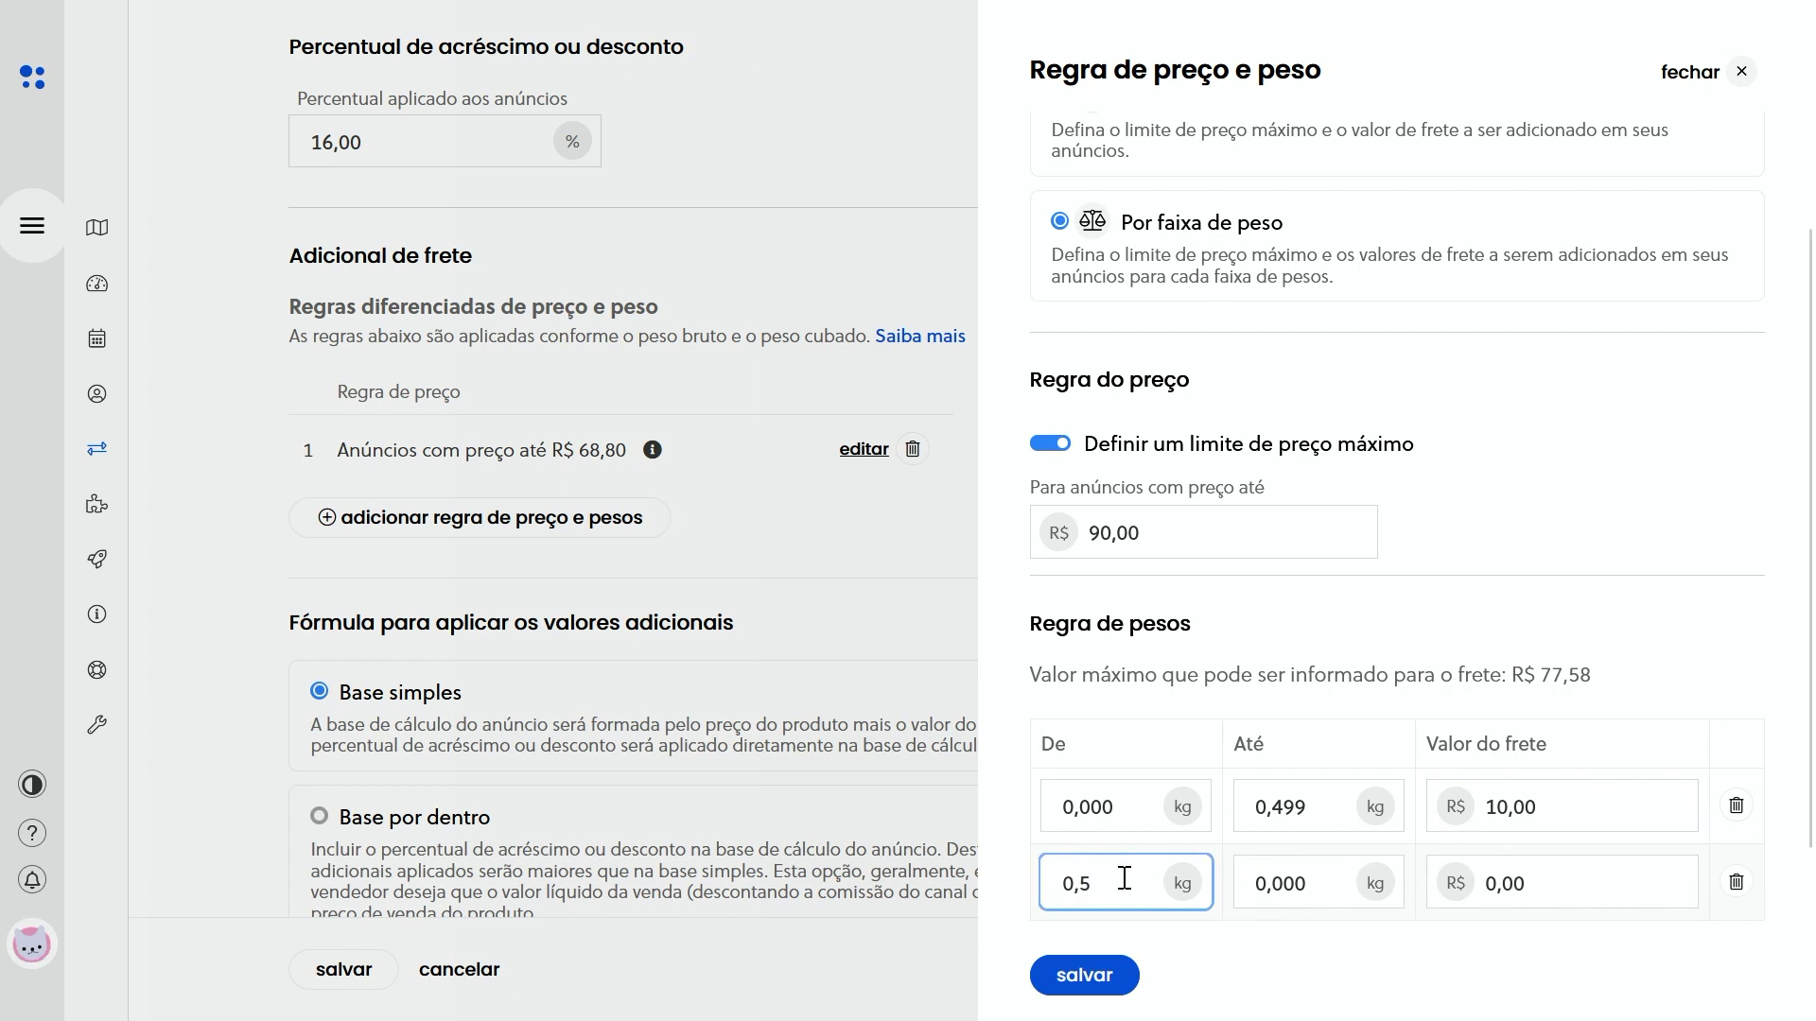
{"action": "left_click_drag", "start_coordinate": [1319, 880], "coordinate": [1251, 878]}
{"action": "type", "text": "1"}
{"action": "left_click_drag", "start_coordinate": [1596, 889], "coordinate": [1419, 885]}
{"action": "type", "text": "12"}
Switch the maximum price limit off and on again, and save the weight-range rule
{"action": "left_click", "coordinate": [1569, 463]}
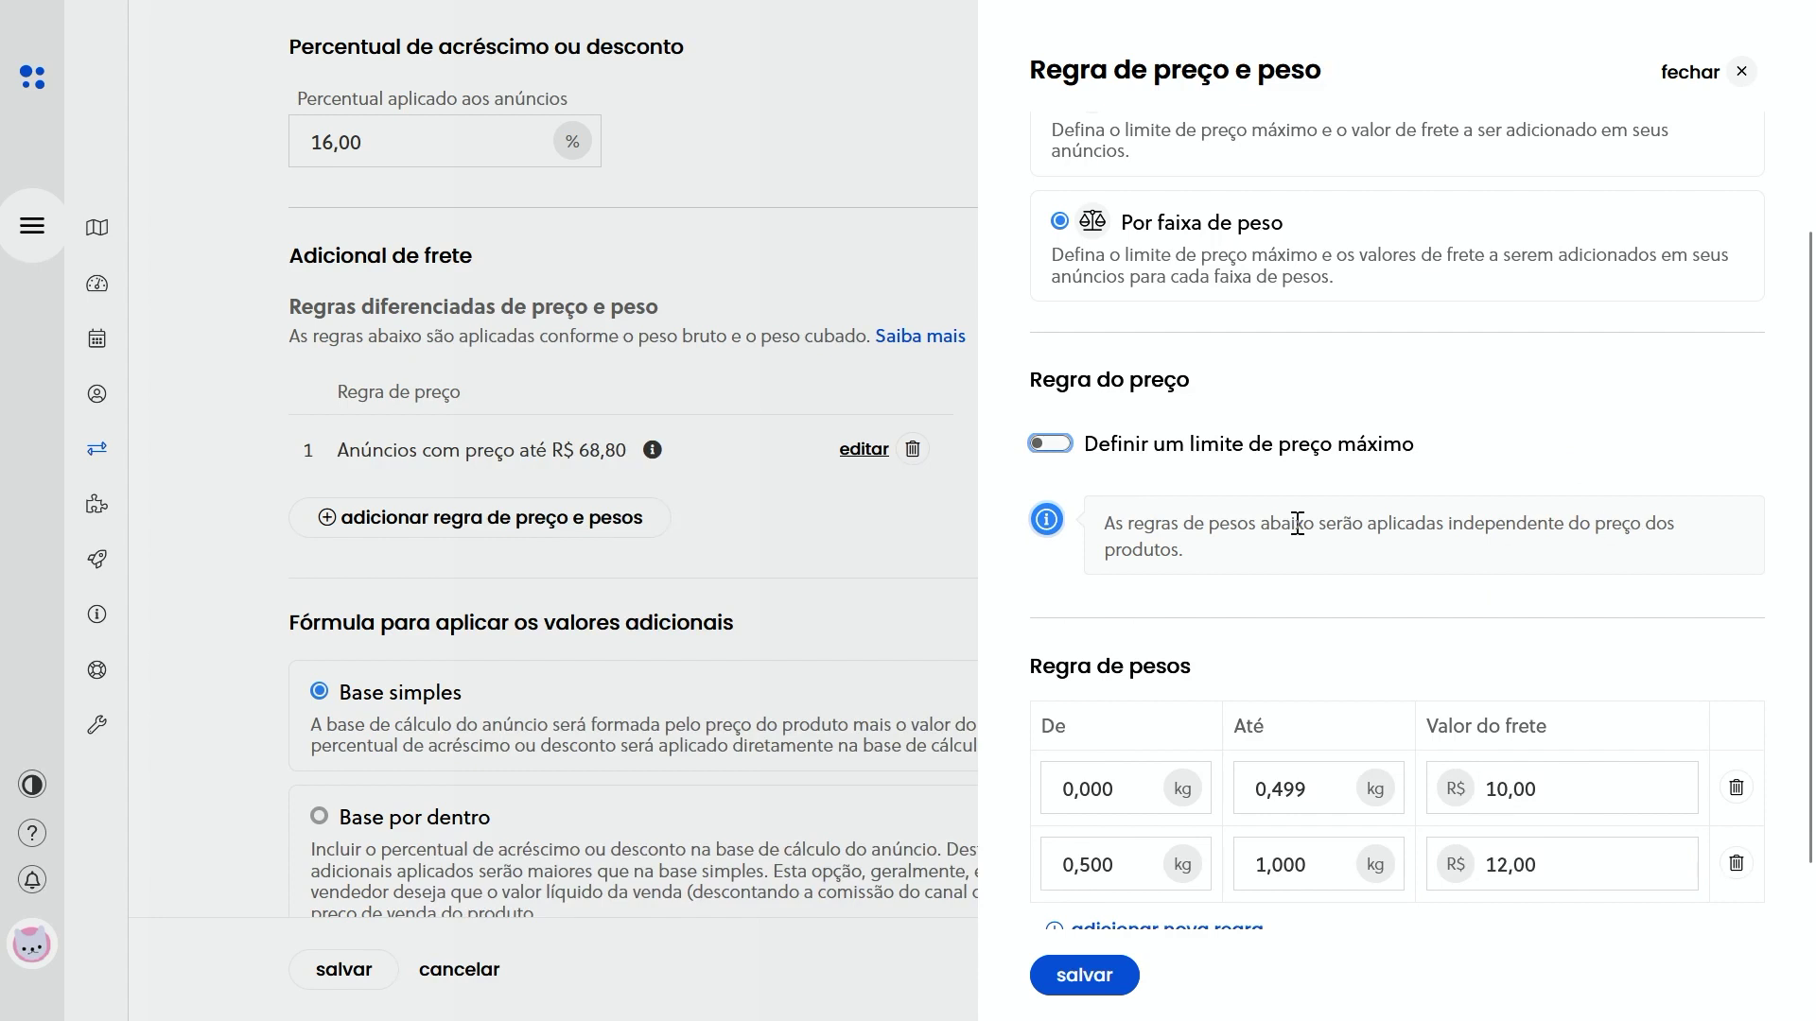
{"action": "left_click", "coordinate": [1196, 445]}
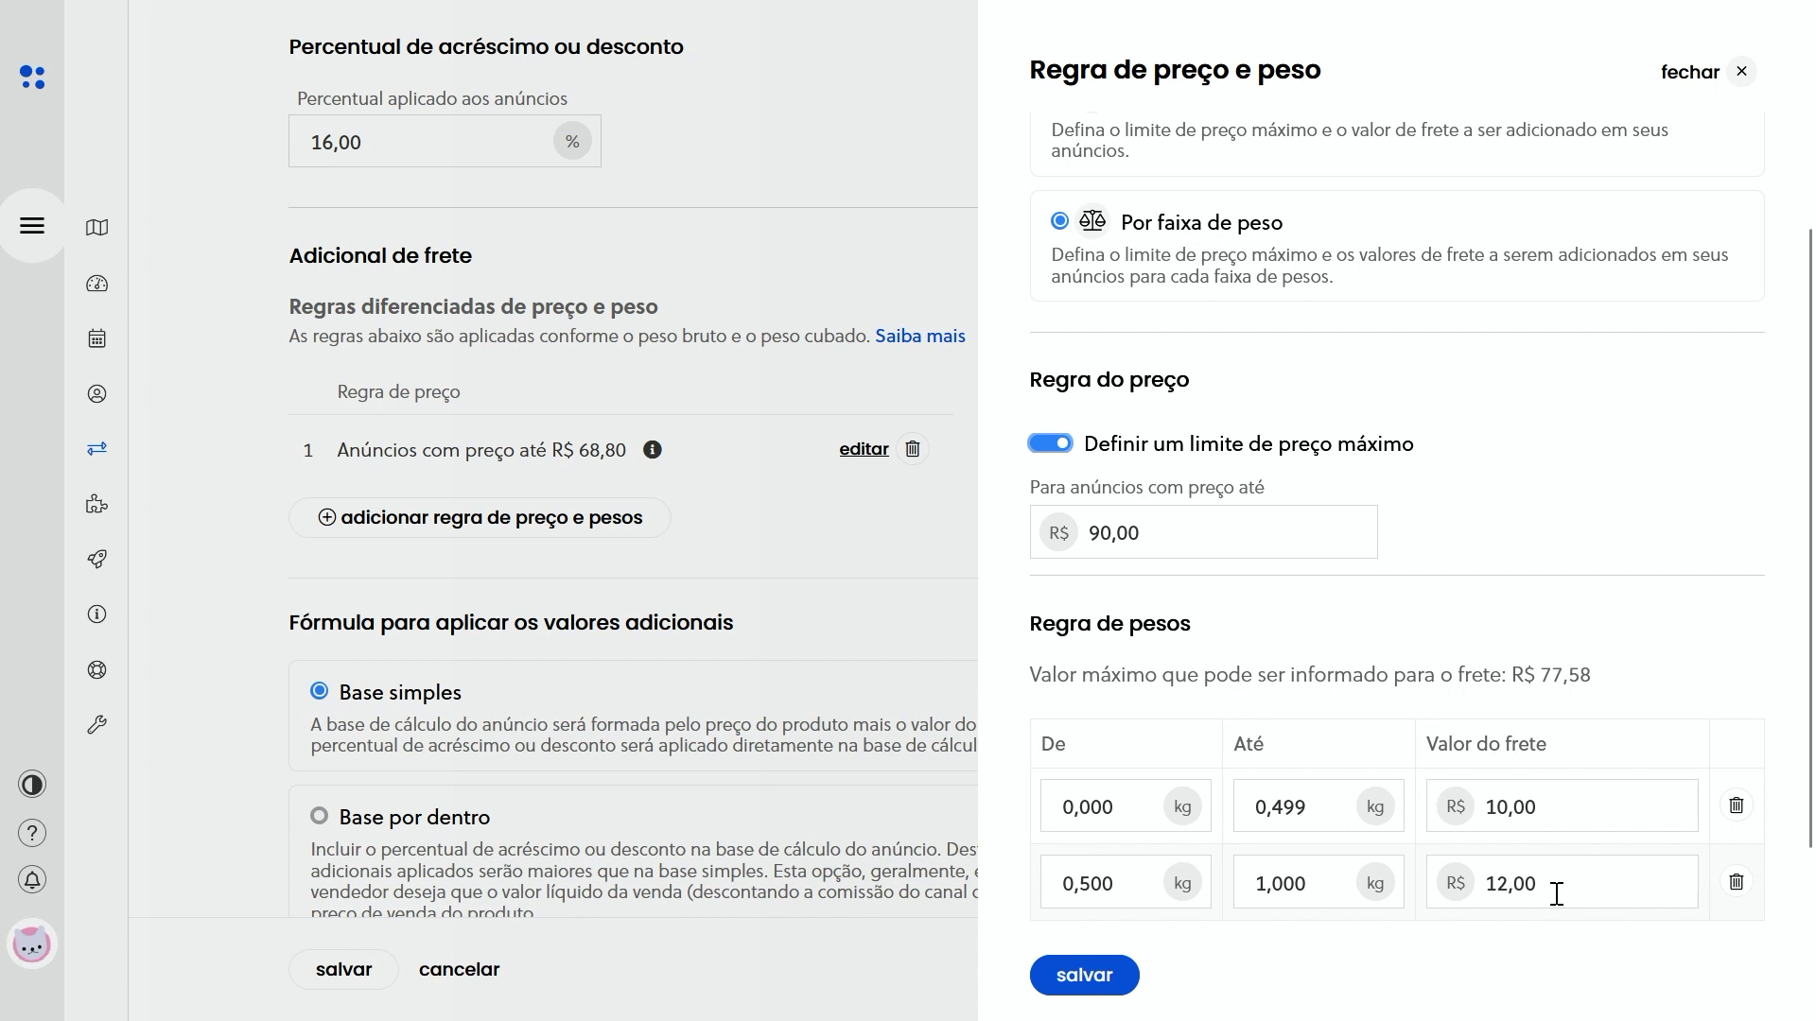
{"action": "left_click", "coordinate": [1095, 975]}
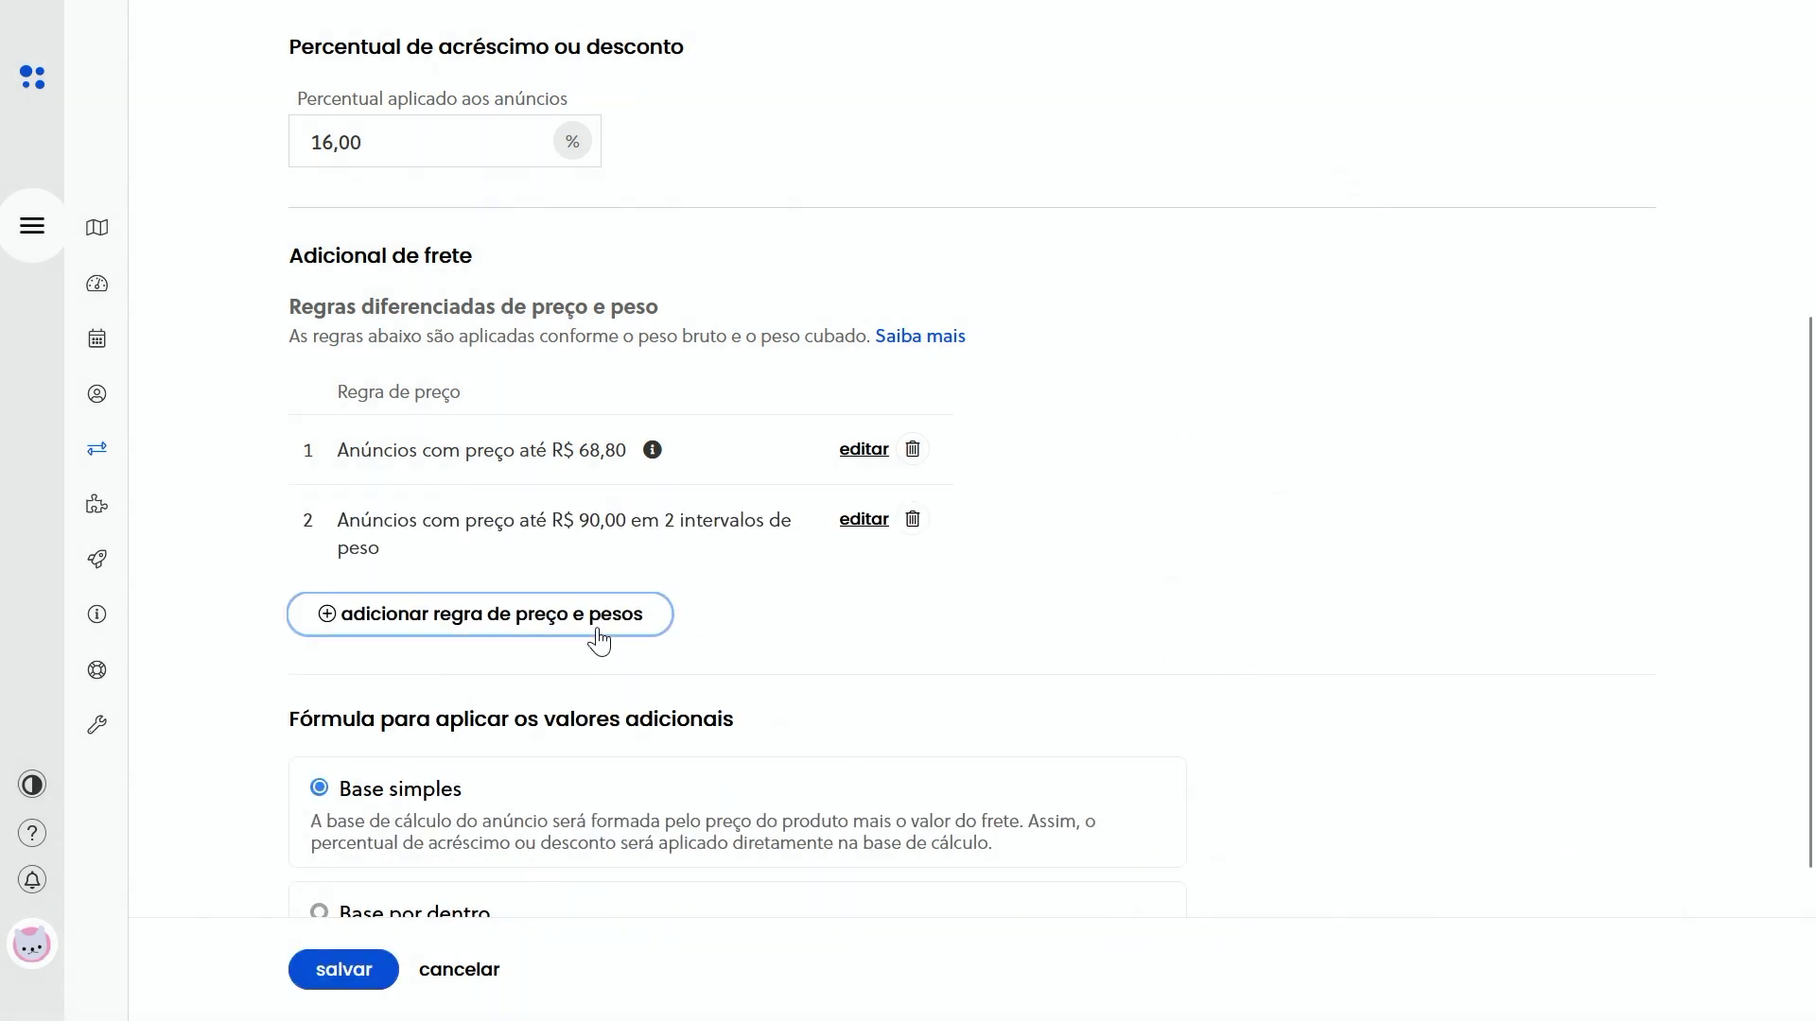
Start a third freight rule applied by weight range, for listings priced up to R$ 250,00
{"action": "left_click", "coordinate": [599, 639]}
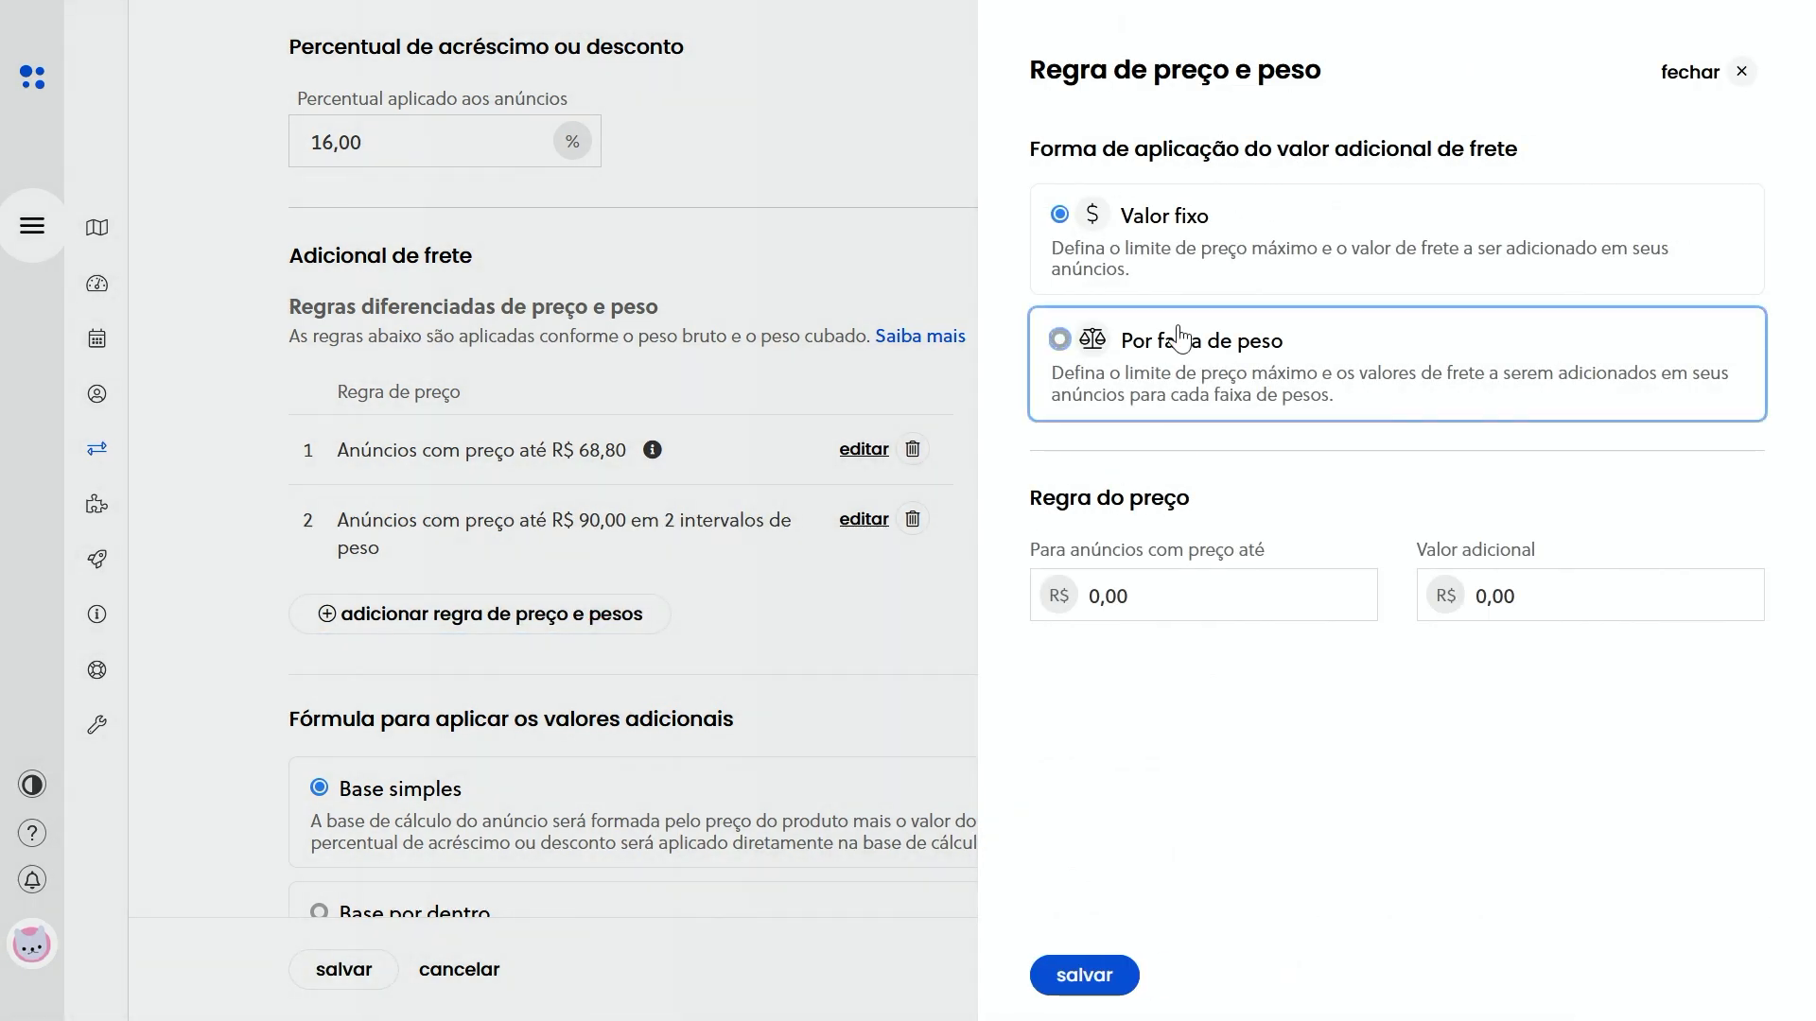
{"action": "left_click", "coordinate": [1179, 338]}
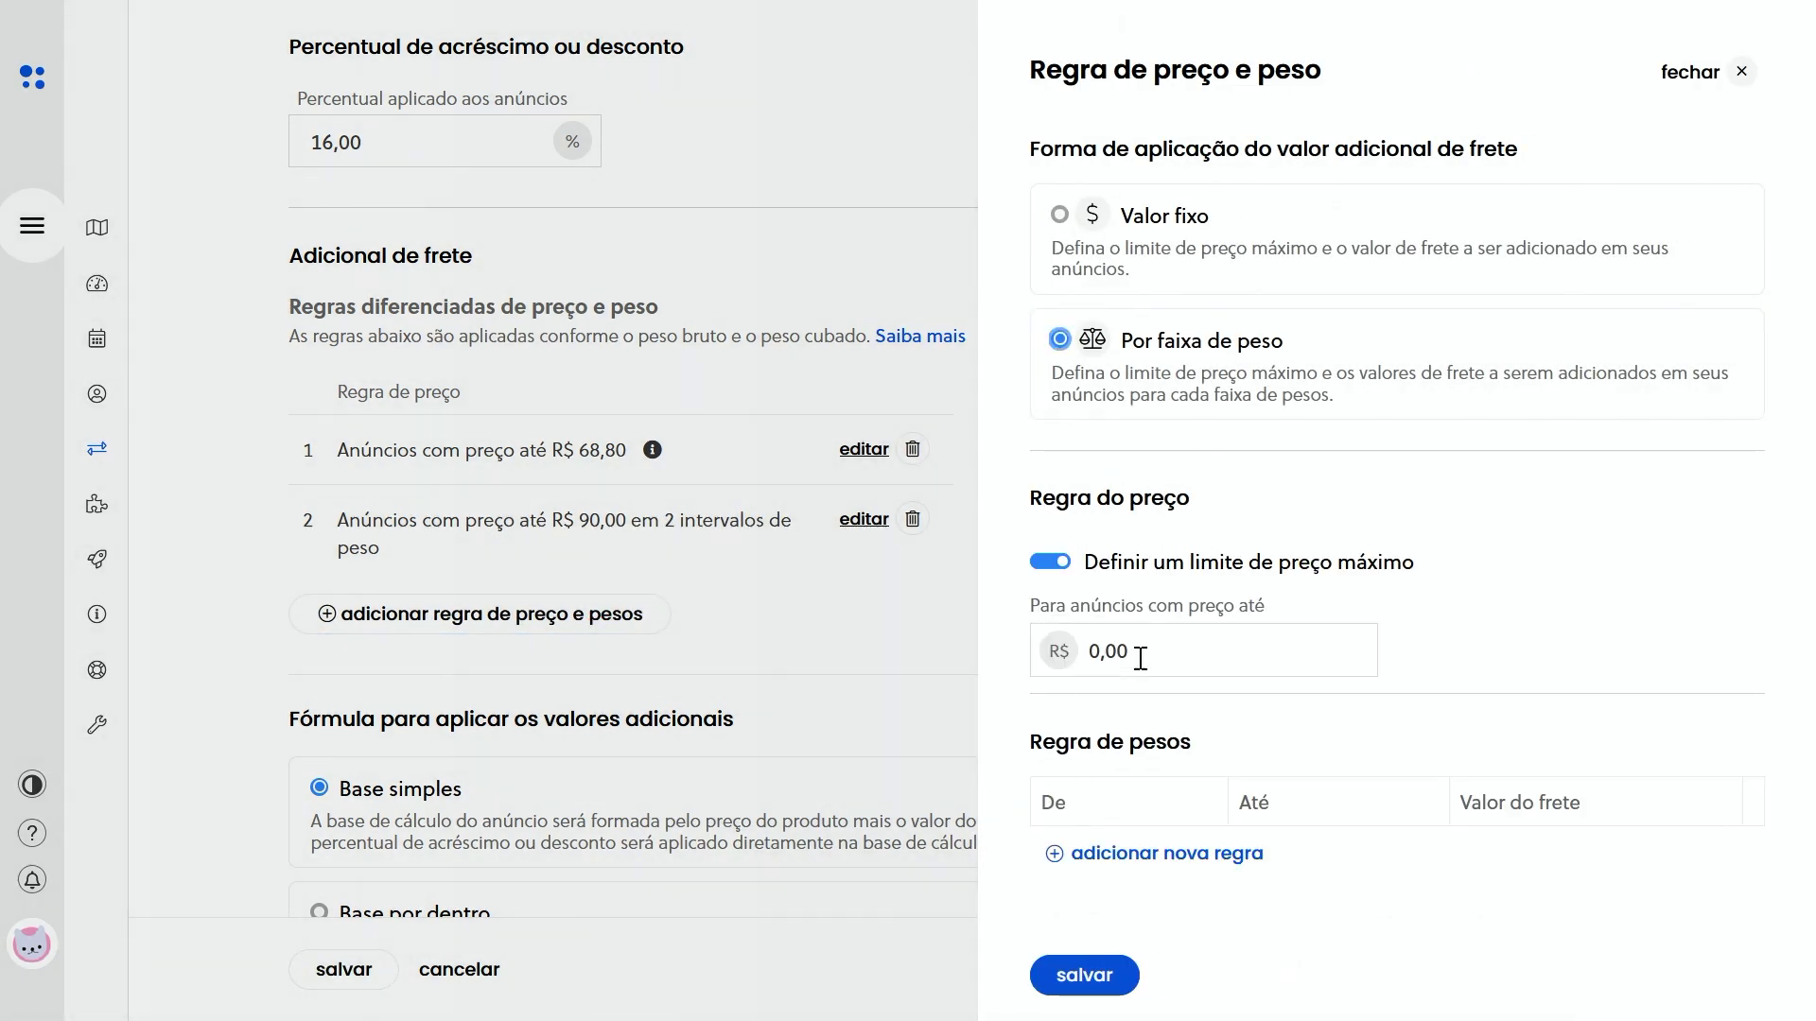
{"action": "left_click", "coordinate": [1047, 668]}
{"action": "type", "text": "250"}
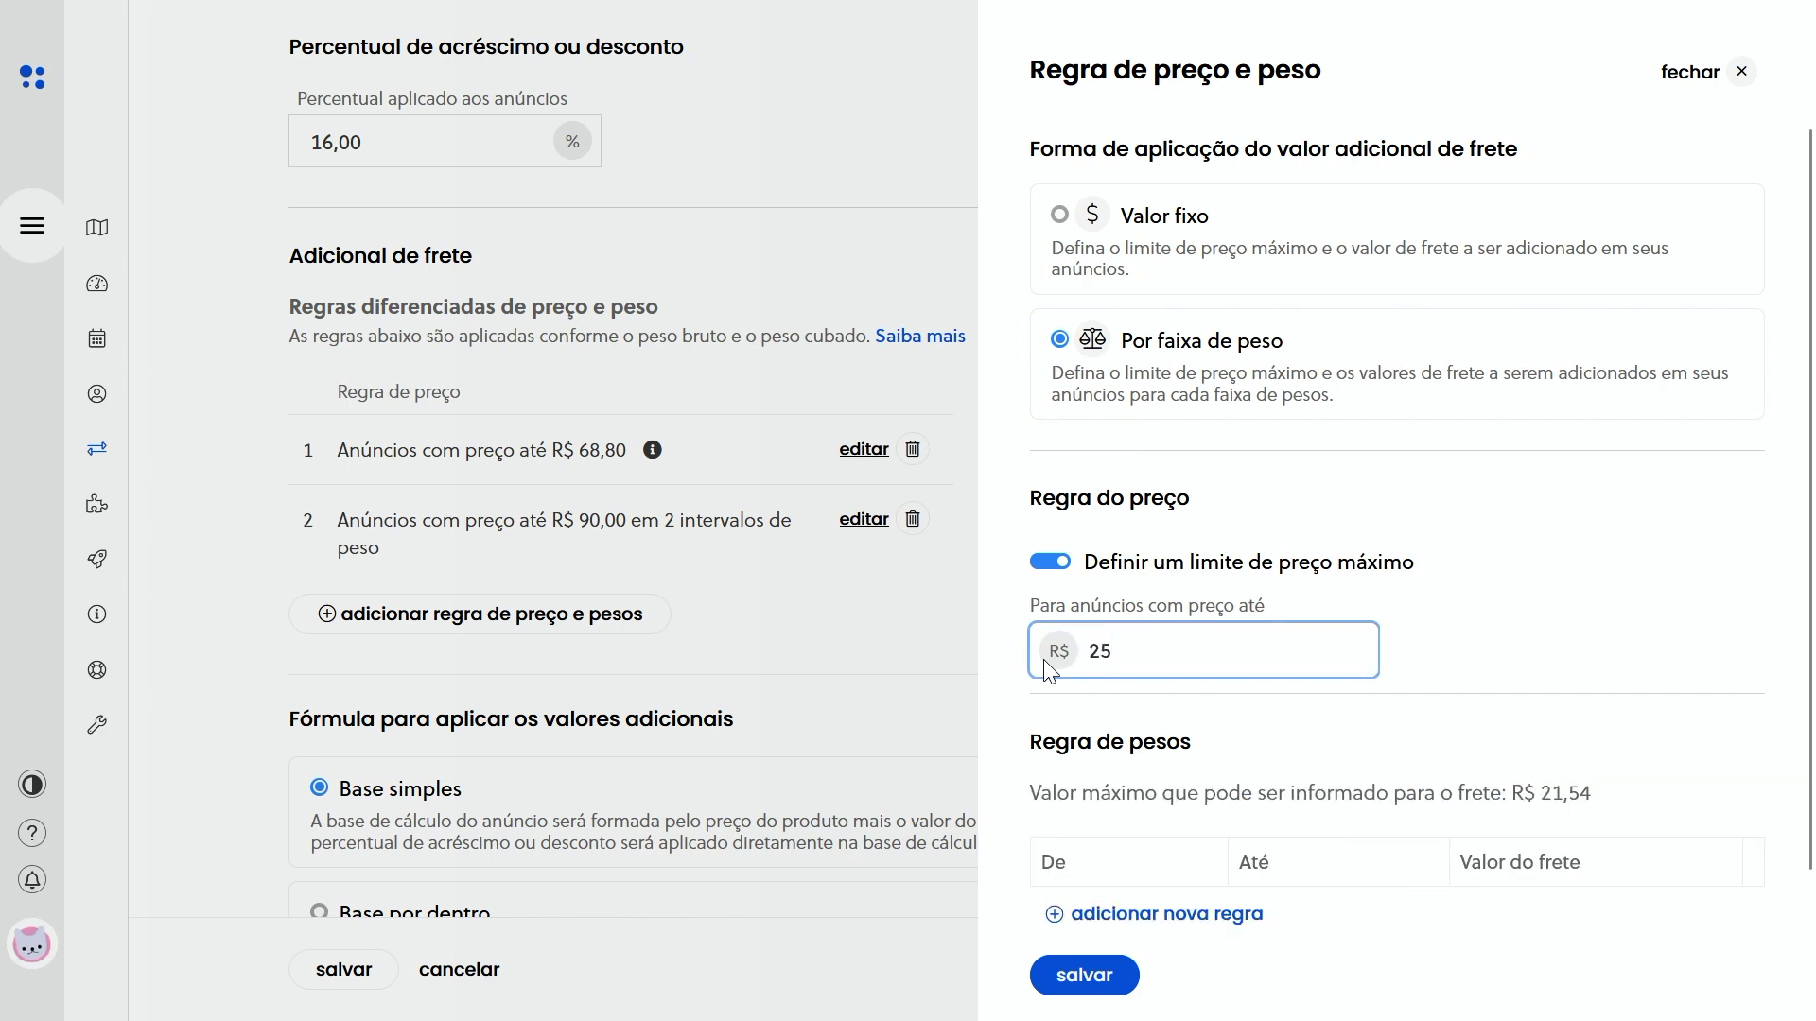
Add a weight range from 0,000 to 1,000 kg with a freight value of R$ 20,00
{"action": "scroll", "coordinate": [1365, 577], "scroll_direction": "down", "scroll_amount": 1}
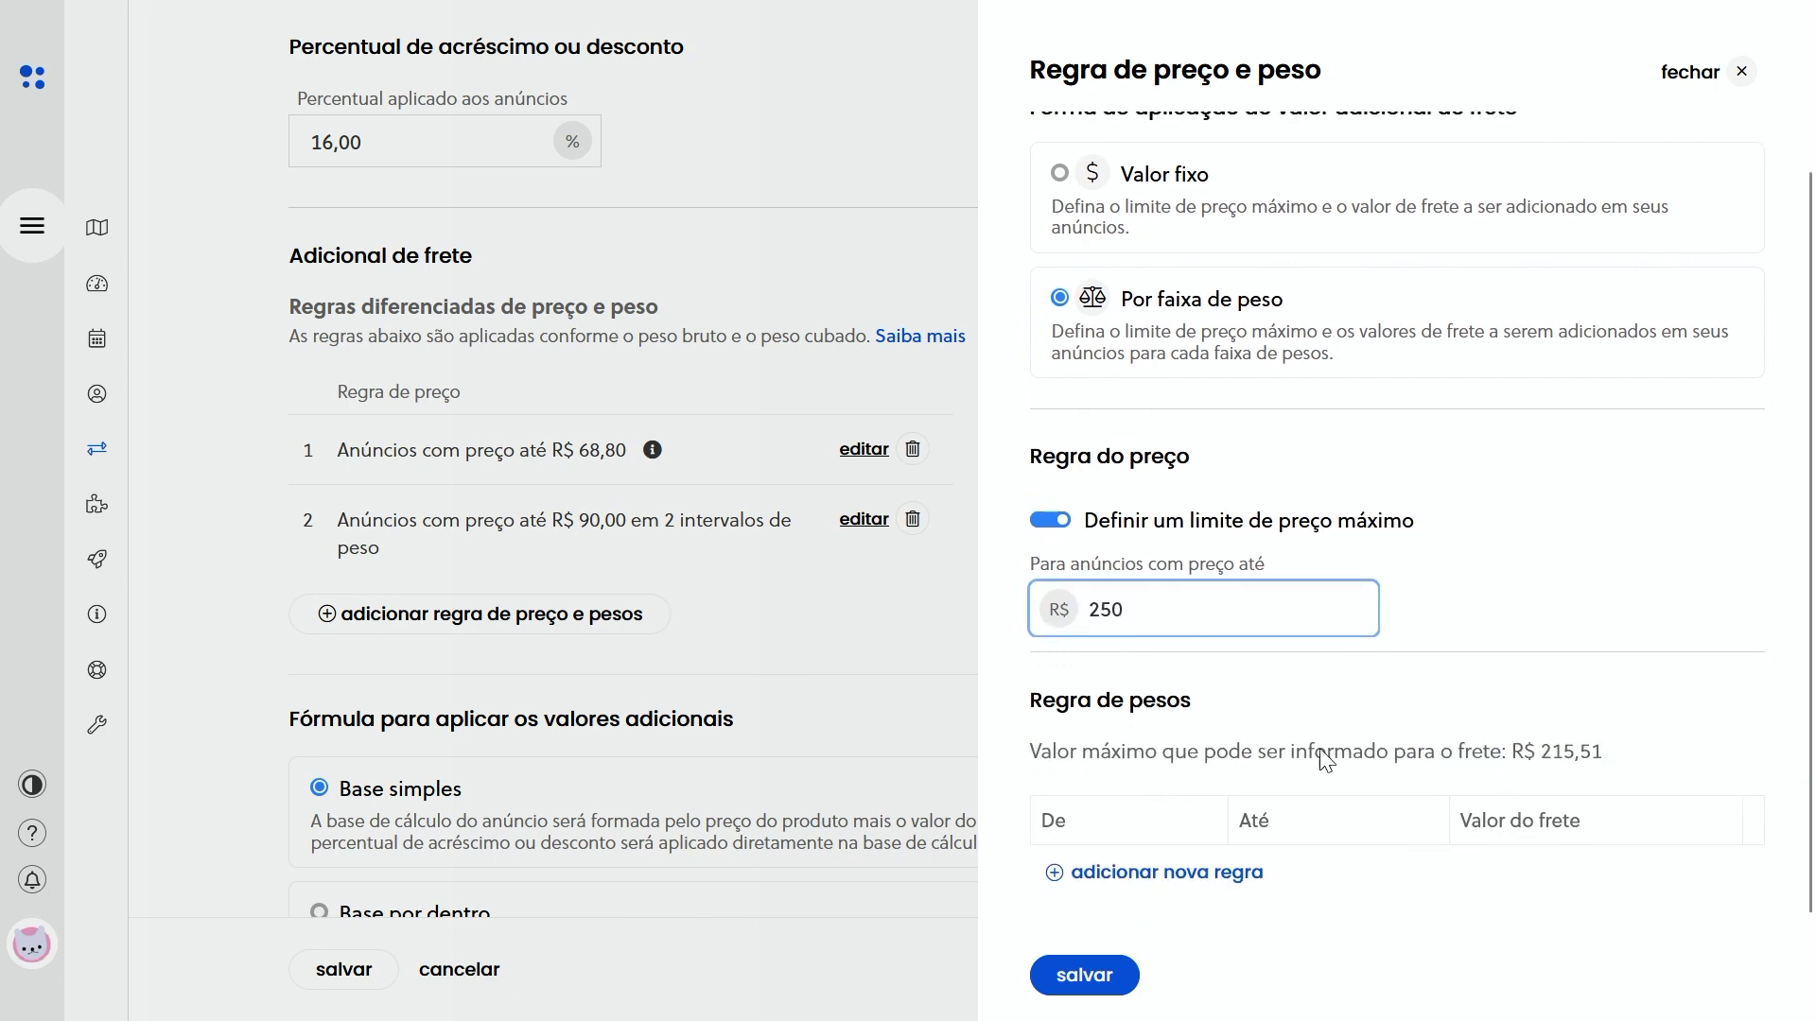
{"action": "left_click", "coordinate": [1135, 874]}
{"action": "key", "text": "BackSpace"}
{"action": "key", "text": "BackSpace"}
{"action": "key", "text": "BackSpace"}
{"action": "key", "text": "BackSpace"}
{"action": "key", "text": "BackSpace"}
{"action": "type", "text": "0"}
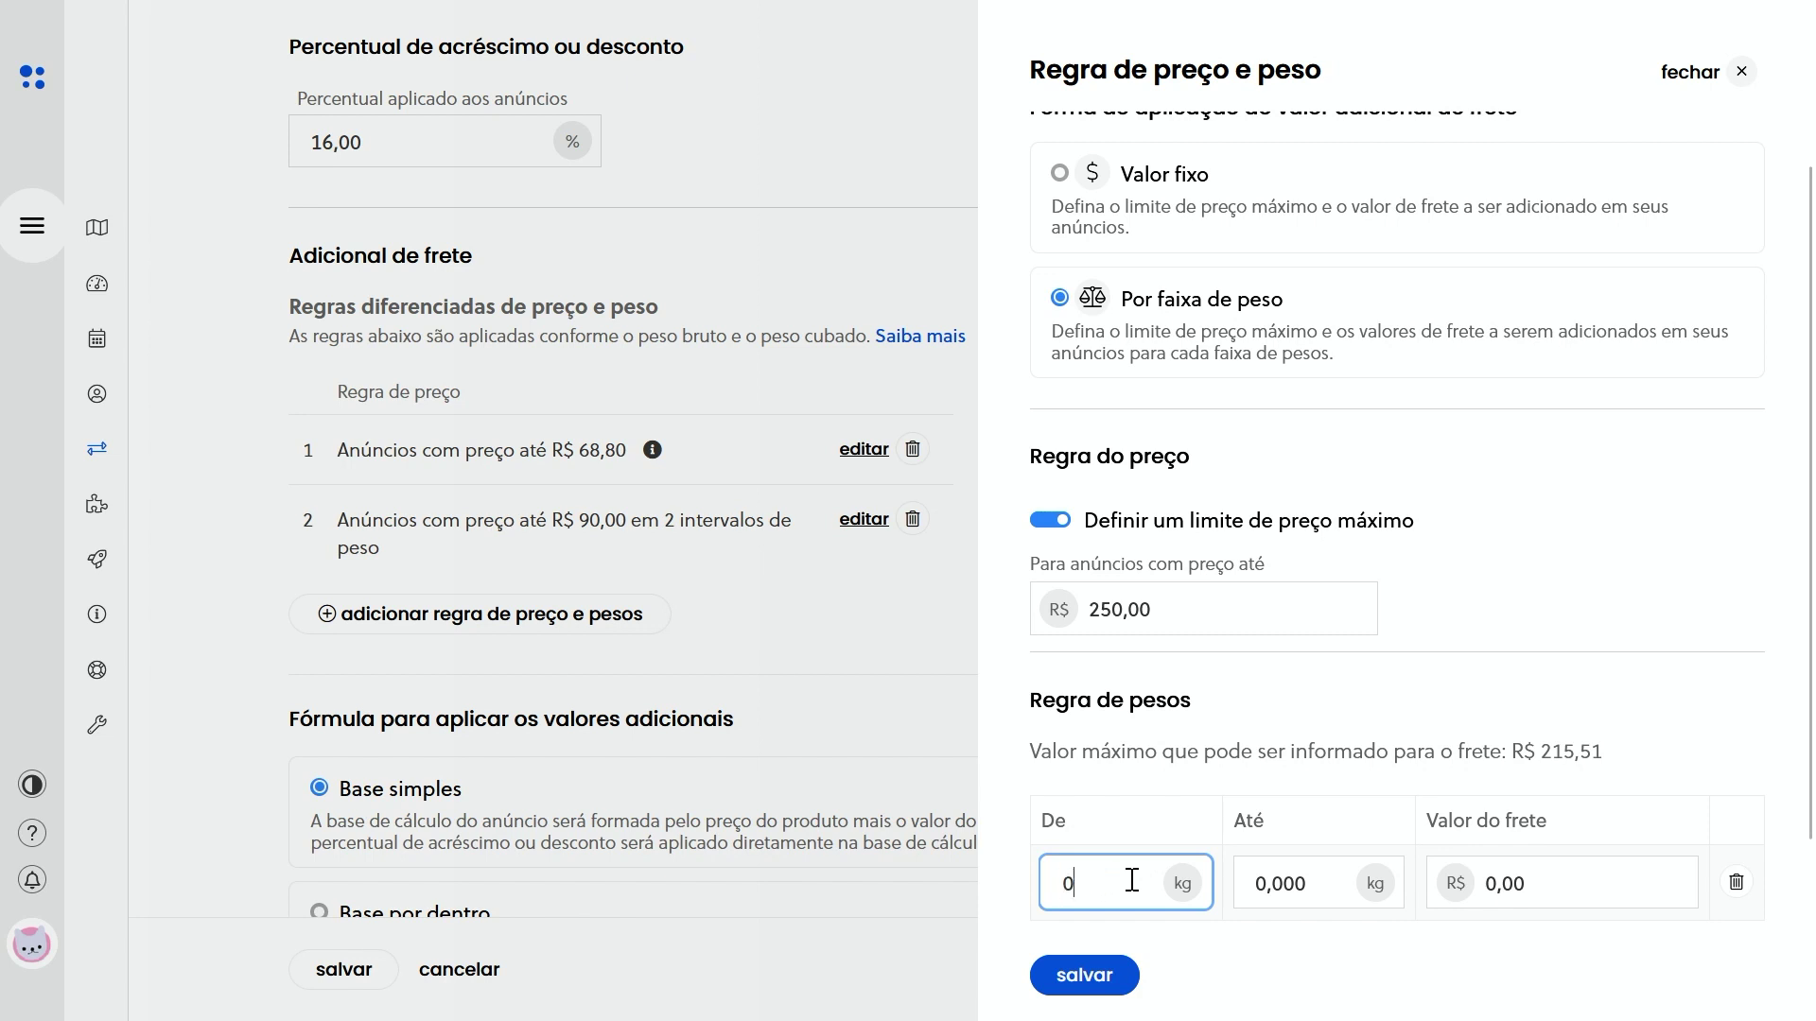
{"action": "key", "text": "Tab"}
{"action": "type", "text": "1"}
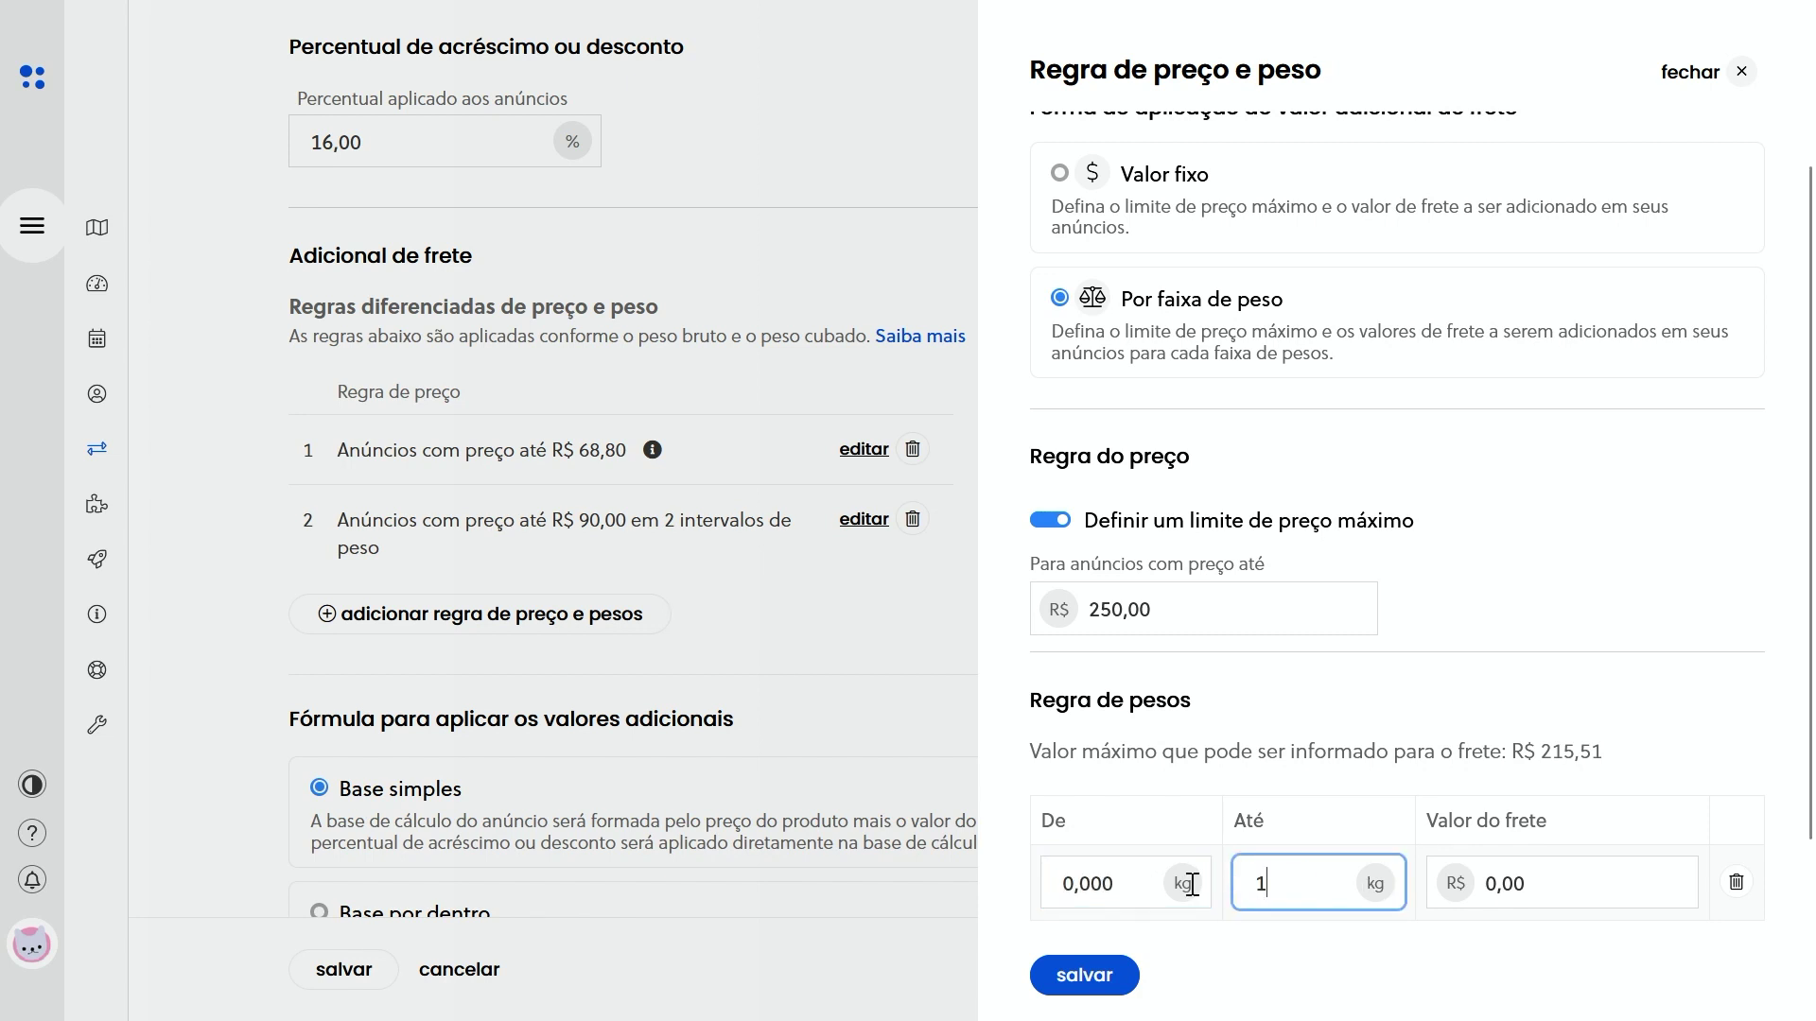
{"action": "key", "text": "Tab"}
{"action": "type", "text": "20"}
Add a weight range from 2,000 to 5,000 kg with freight of R$ 30,00 and save the rule
{"action": "scroll", "coordinate": [1512, 863], "scroll_direction": "down", "scroll_amount": 1}
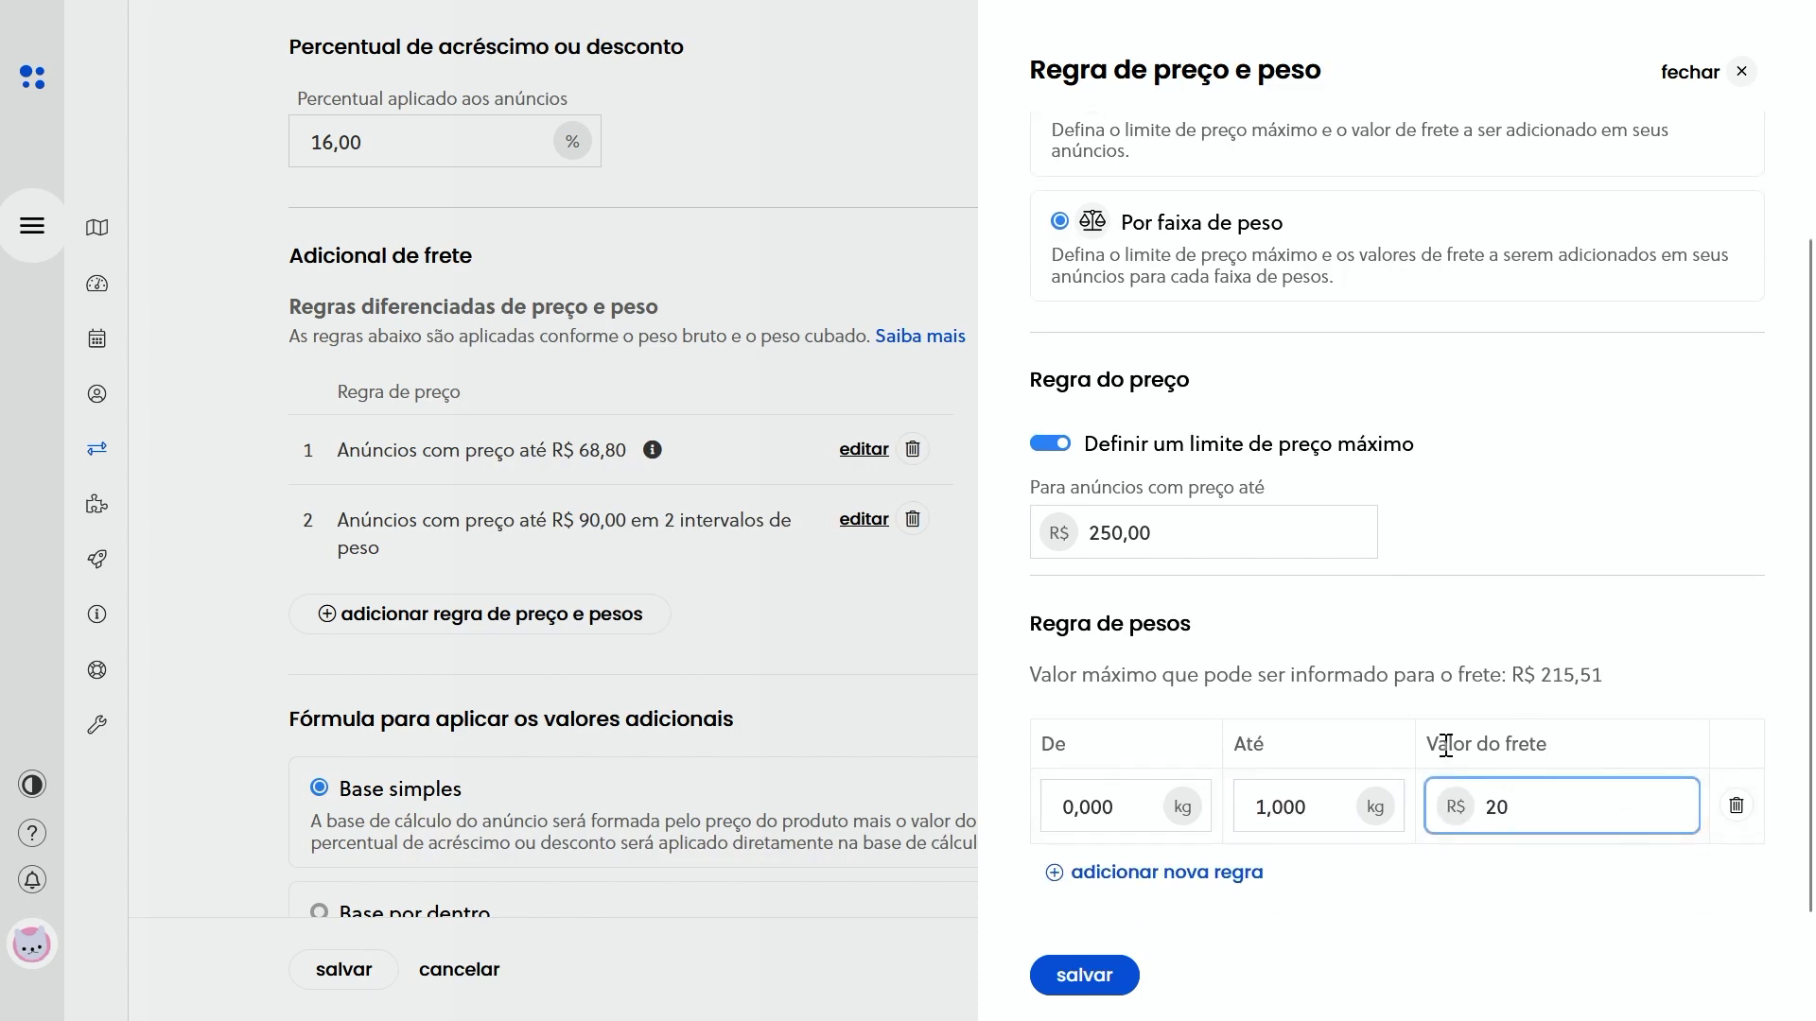
{"action": "left_click", "coordinate": [1160, 881]}
{"action": "left_click_drag", "start_coordinate": [1116, 883], "coordinate": [965, 880]}
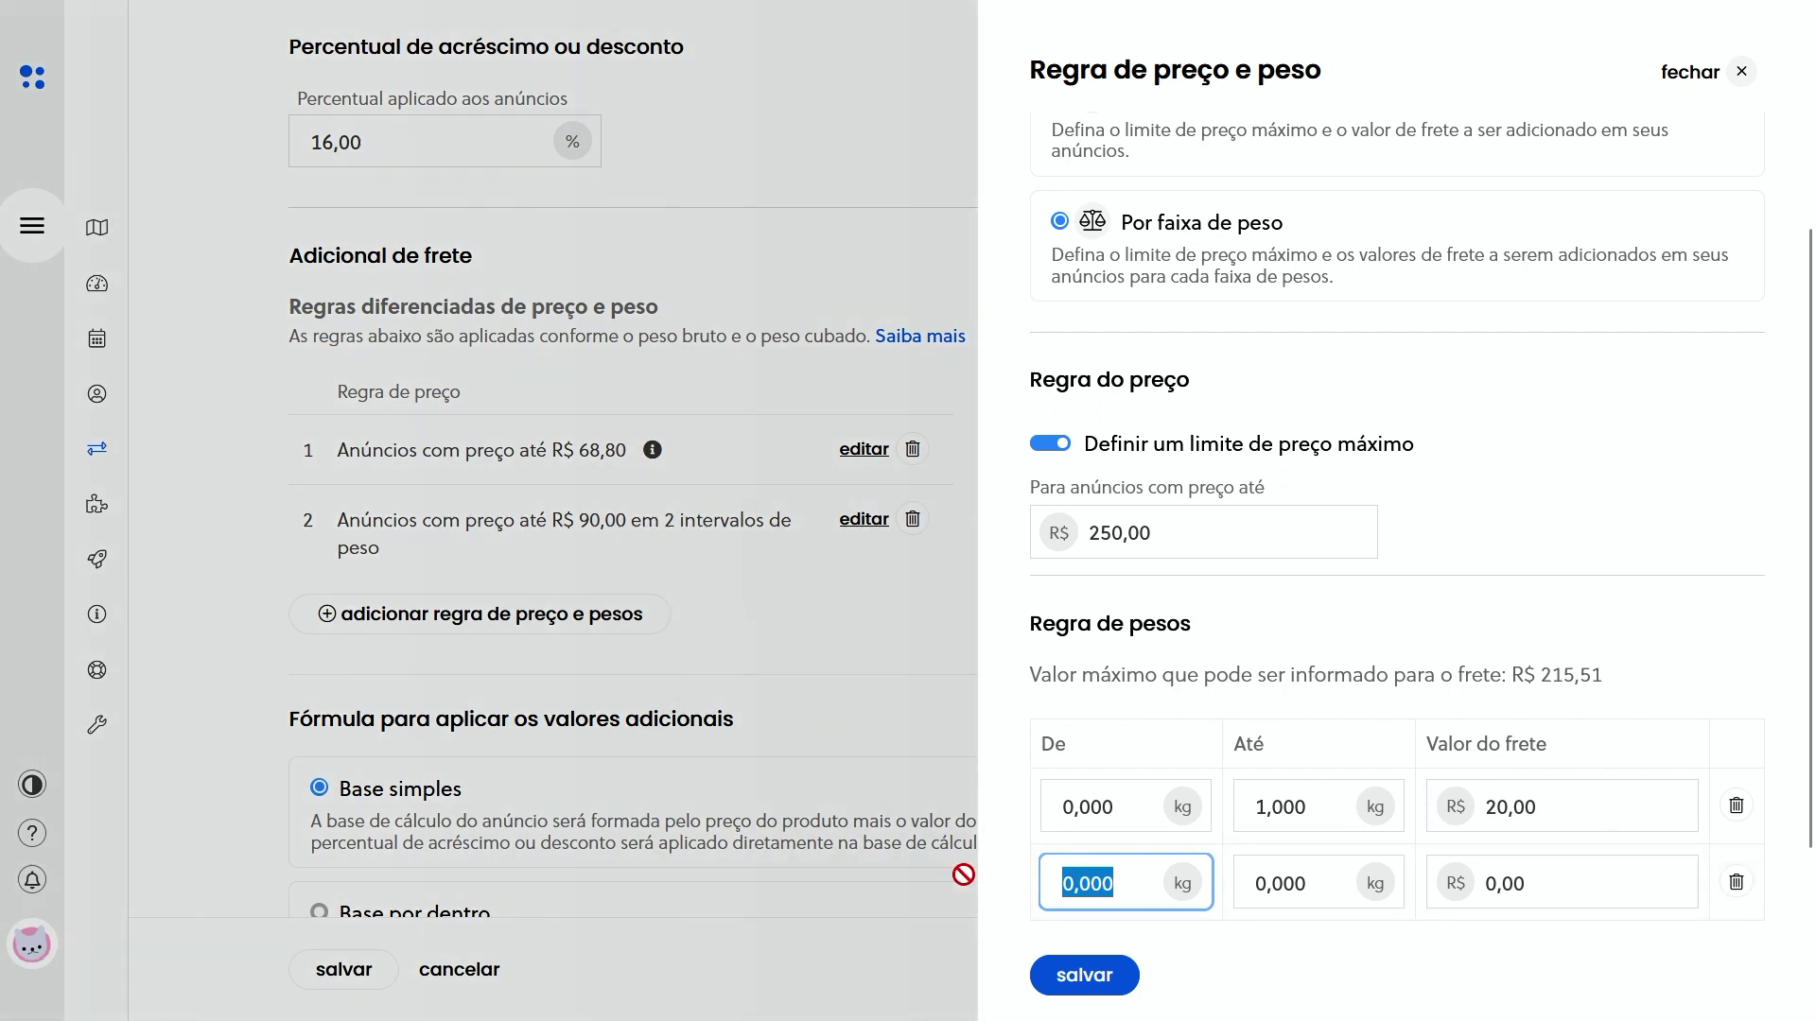
{"action": "type", "text": "2"}
{"action": "left_click_drag", "start_coordinate": [1350, 883], "coordinate": [1236, 869]}
{"action": "type", "text": "5"}
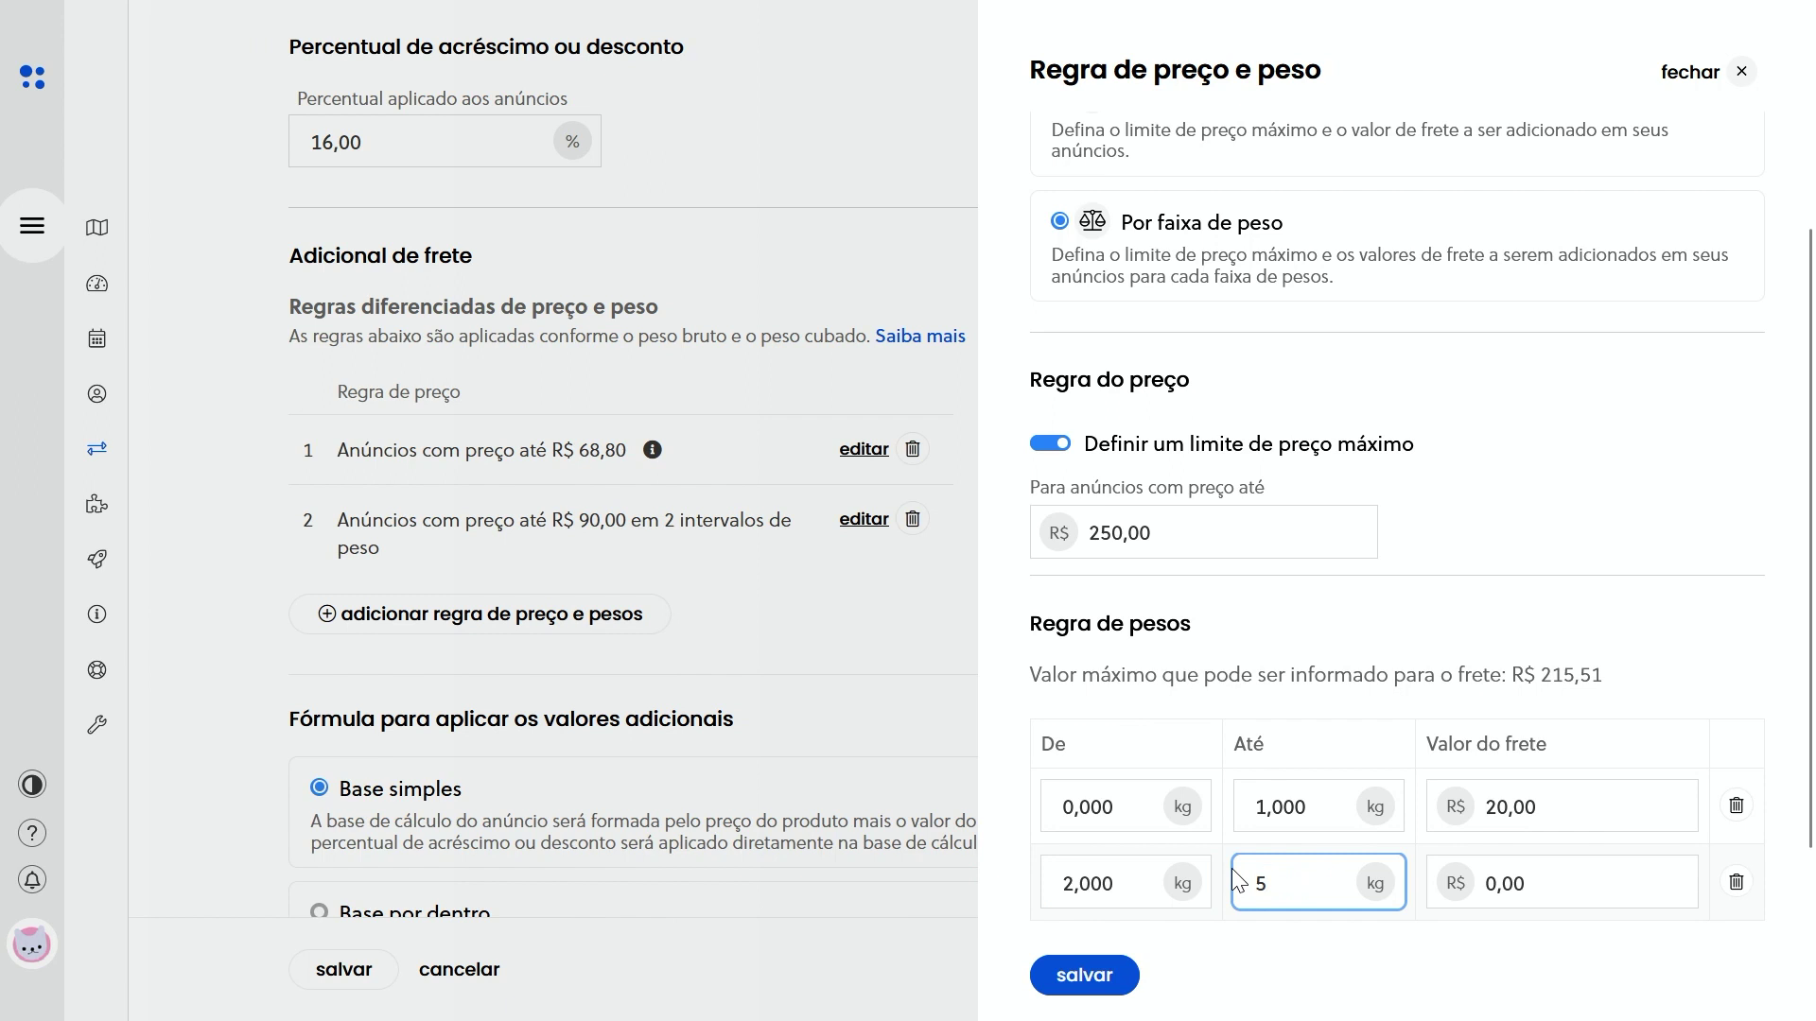
{"action": "left_click", "coordinate": [1549, 883]}
{"action": "double_click", "coordinate": [1492, 883]}
{"action": "type", "text": "3"}
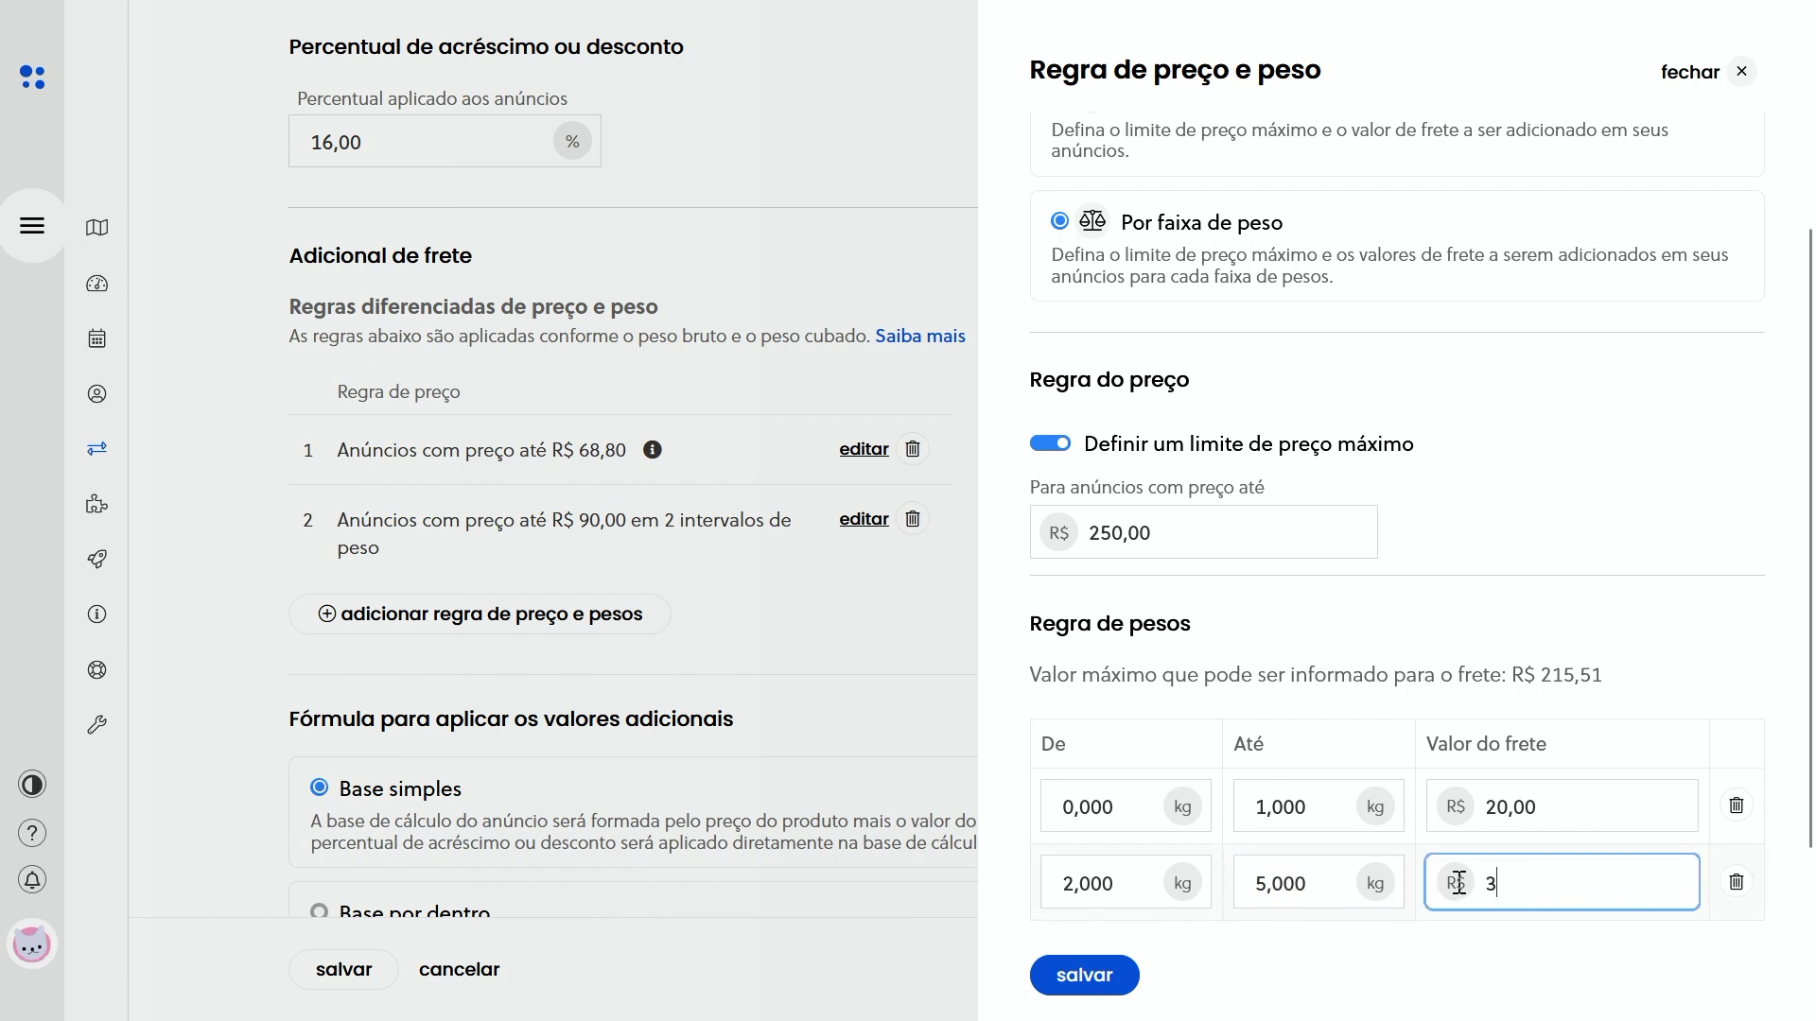
{"action": "type", "text": "0"}
{"action": "left_click", "coordinate": [1084, 975]}
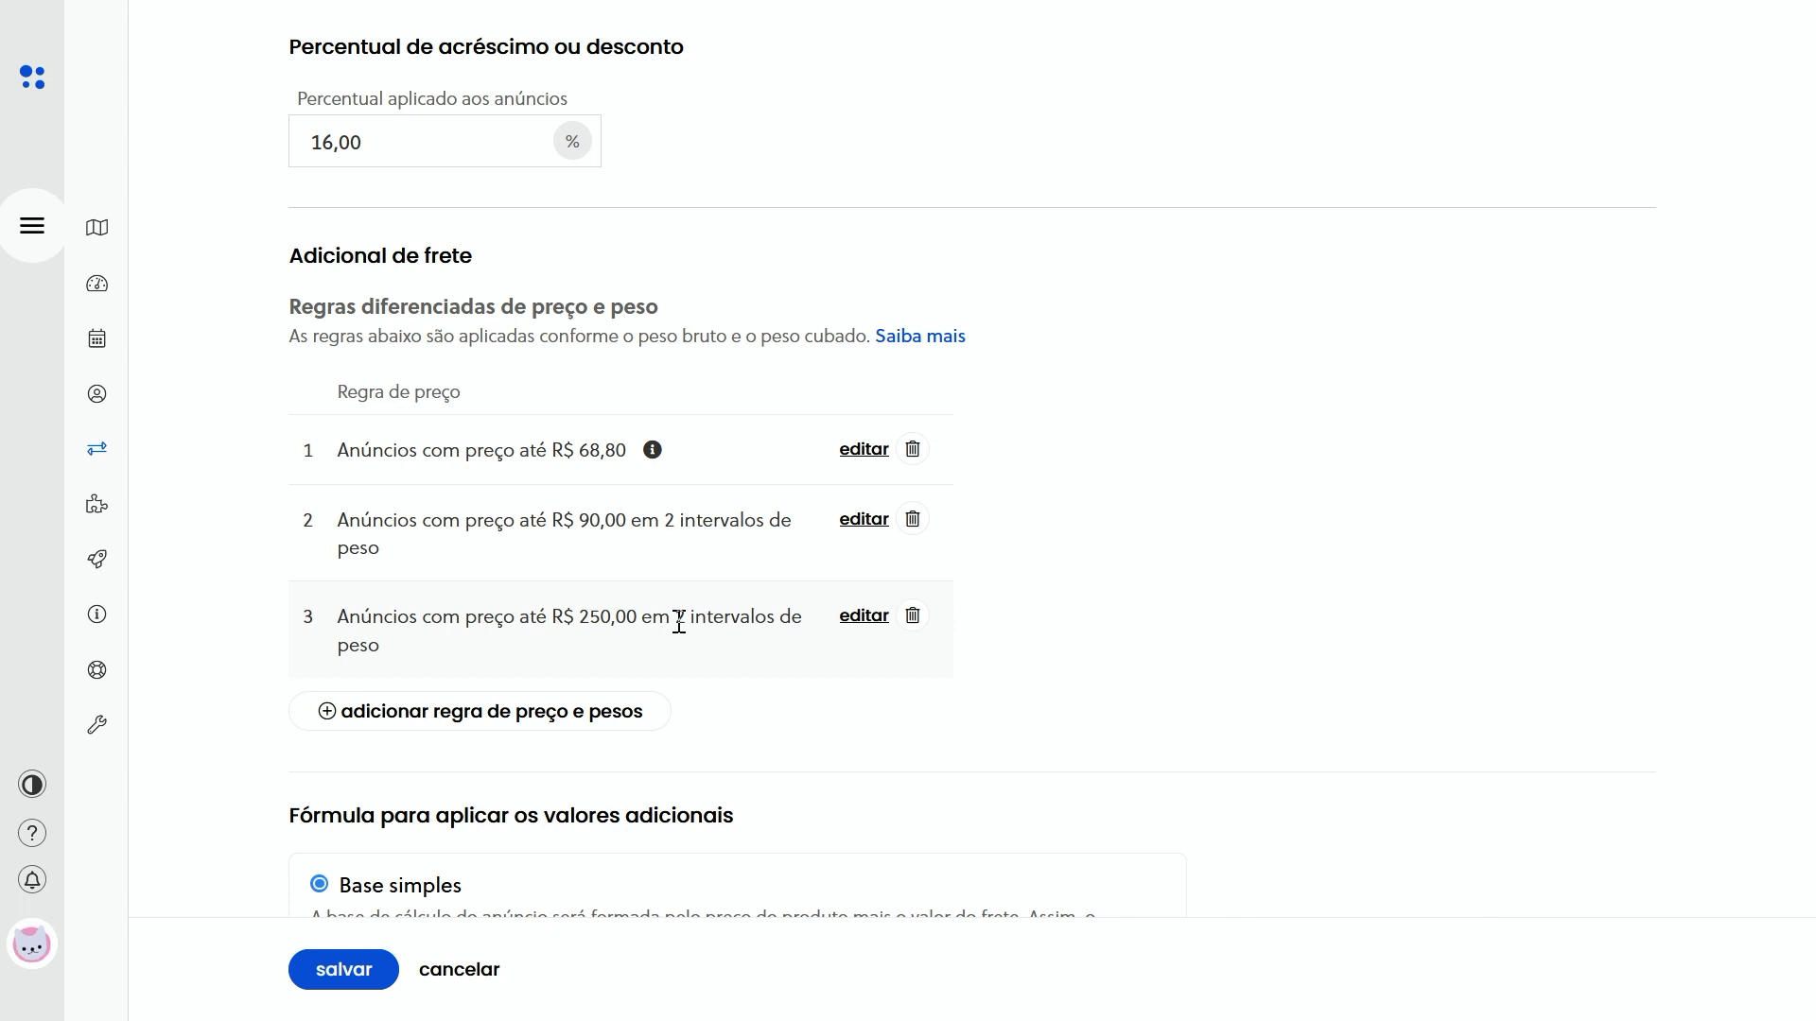
Start a fourth freight rule applied by weight range, with the maximum price limit turned off
{"action": "left_click", "coordinate": [591, 730]}
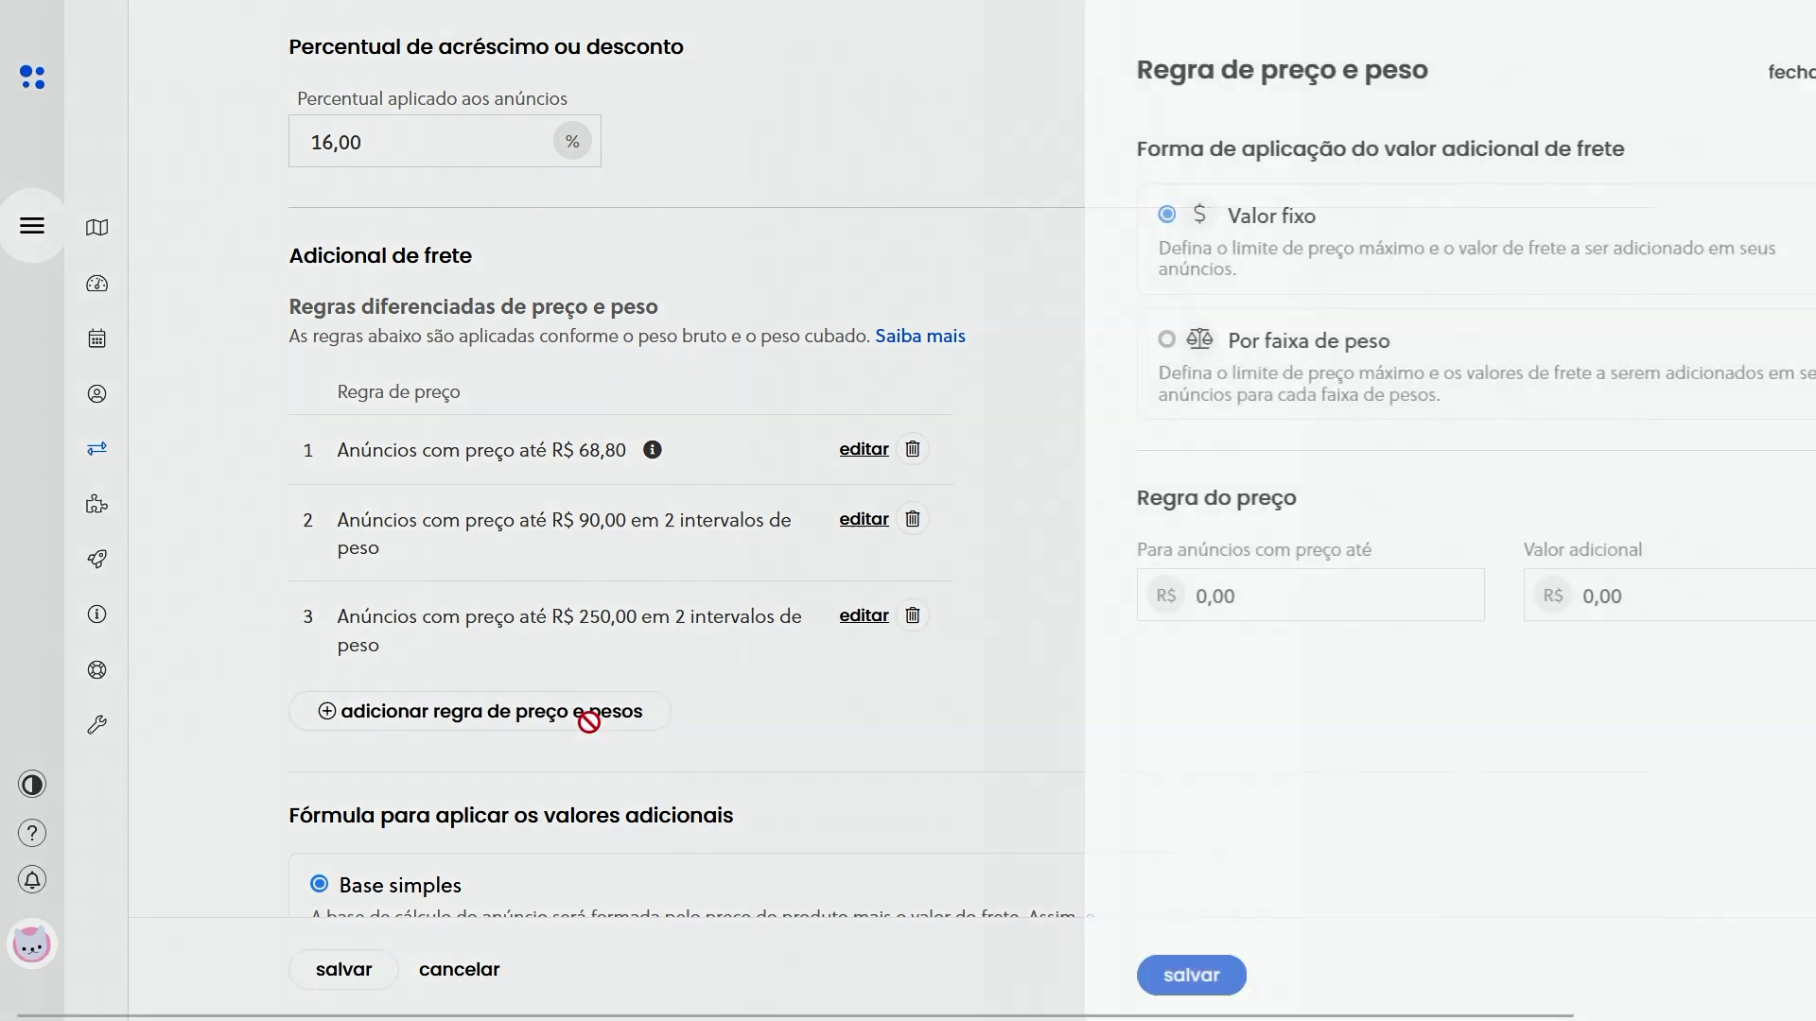
{"action": "left_click", "coordinate": [1159, 374]}
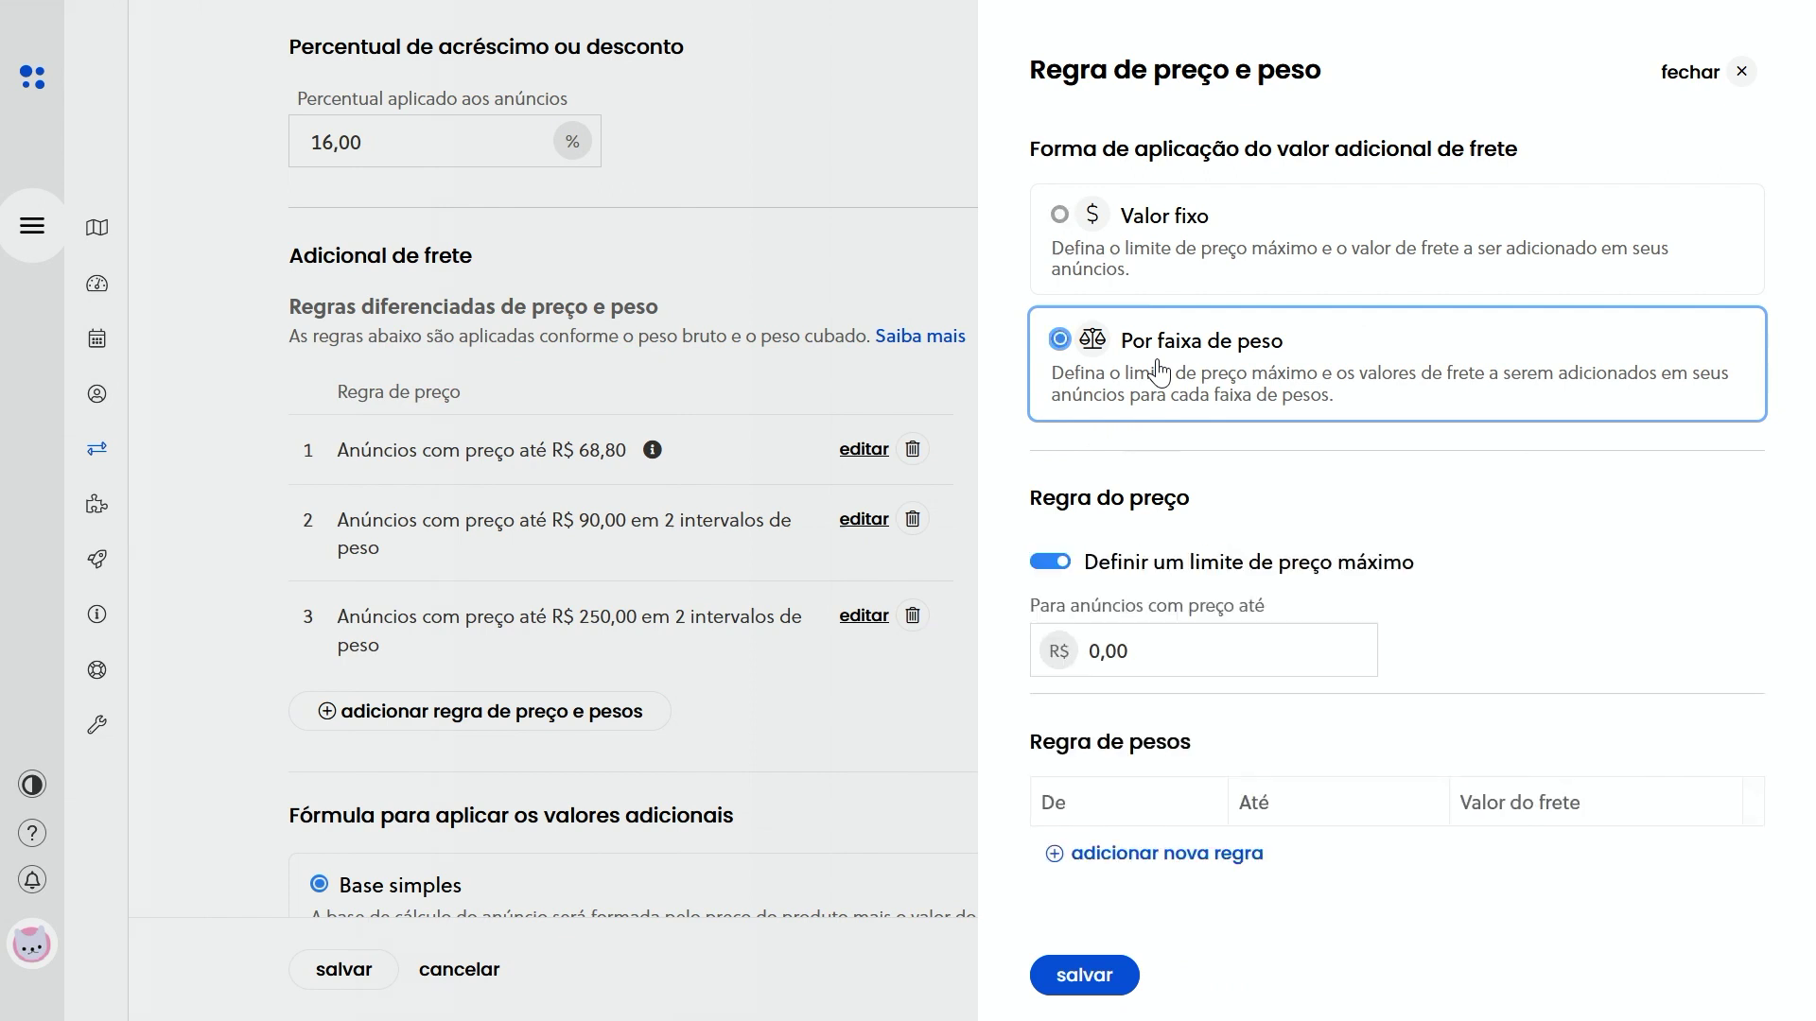
{"action": "left_click", "coordinate": [1224, 576]}
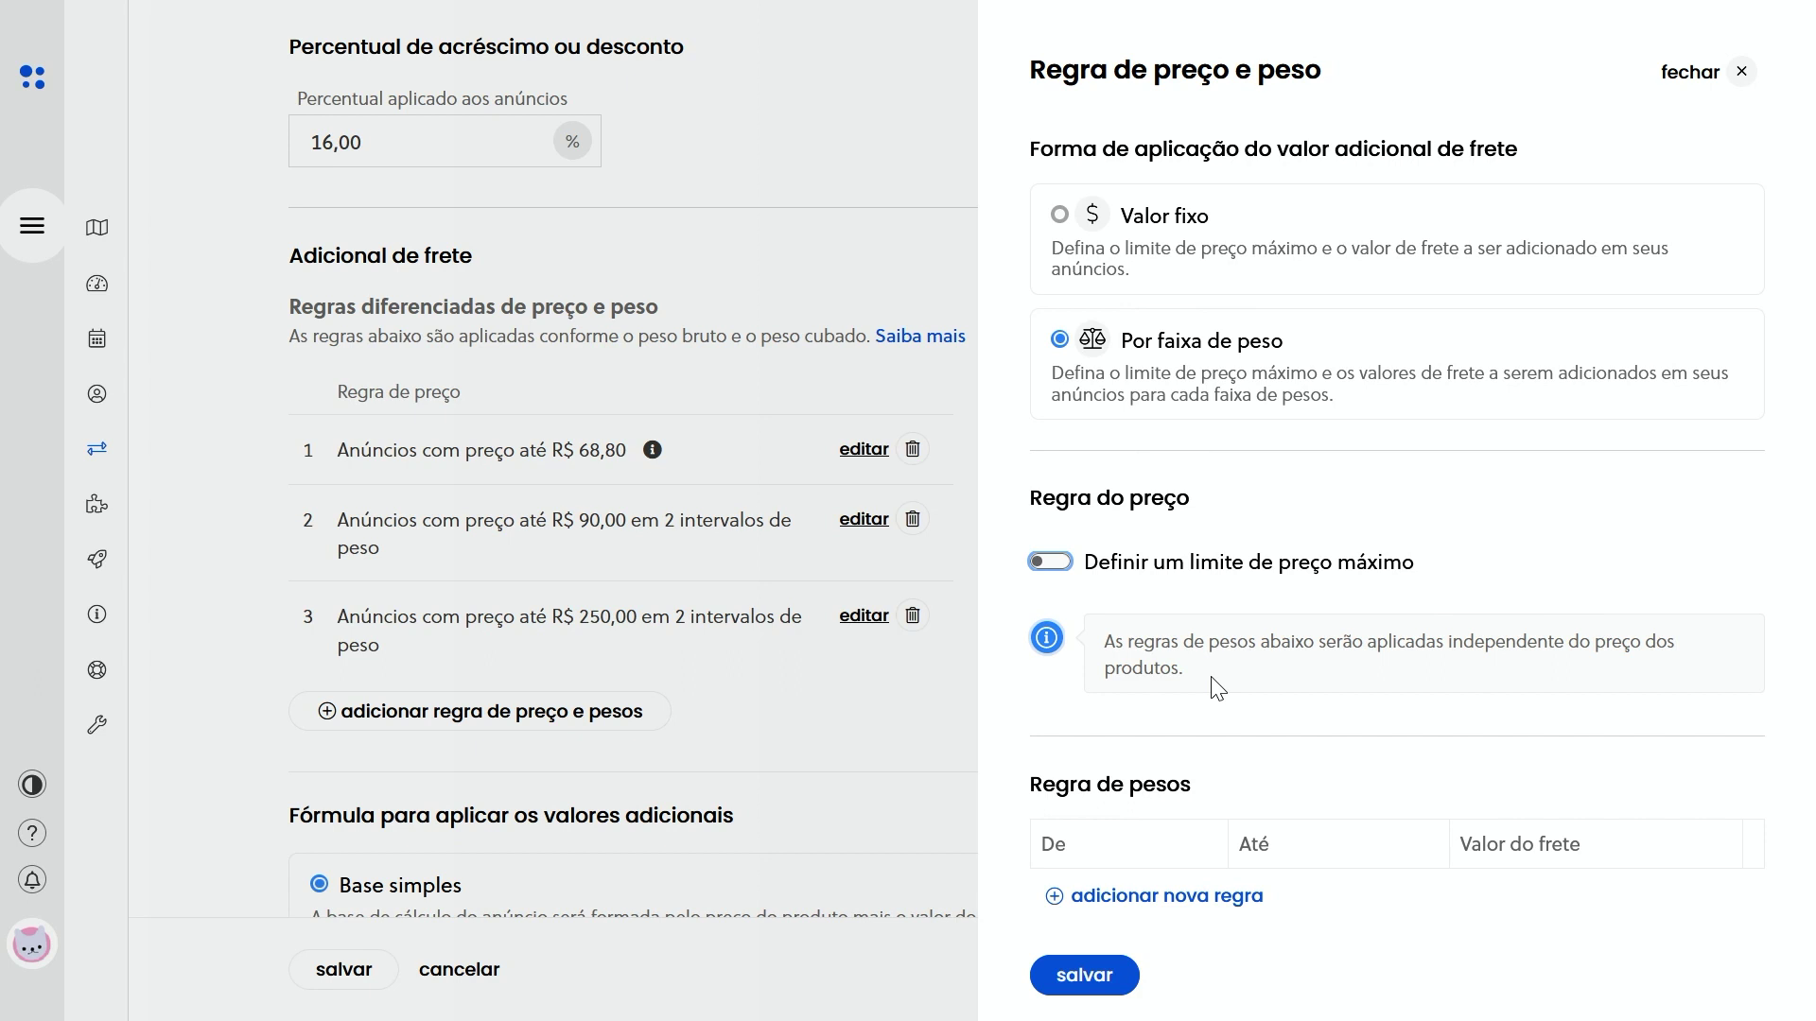
Add a weight range from 10,000 to 20,000 kg with freight of R$ 35 and save the rule
{"action": "left_click", "coordinate": [1241, 893]}
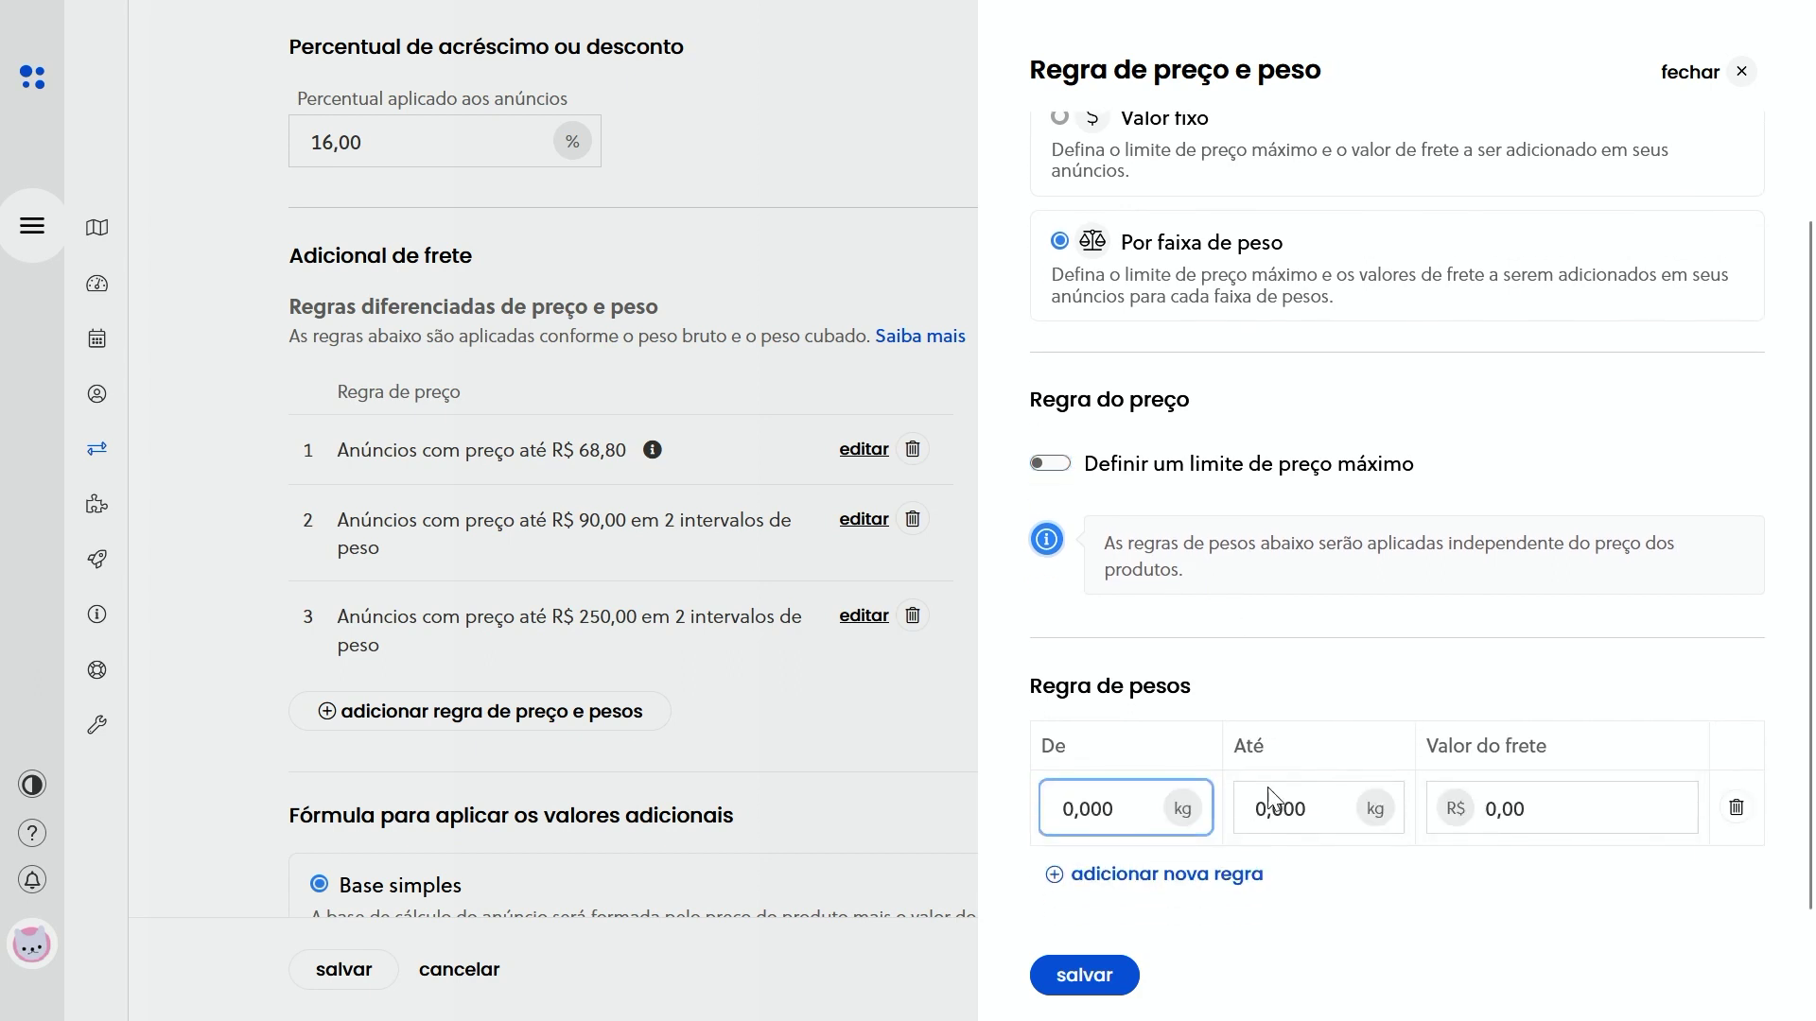
{"action": "left_click_drag", "start_coordinate": [1131, 814], "coordinate": [1042, 809]}
{"action": "type", "text": "10"}
{"action": "left_click_drag", "start_coordinate": [1325, 804], "coordinate": [1218, 779]}
{"action": "type", "text": "20"}
{"action": "key", "text": "Tab"}
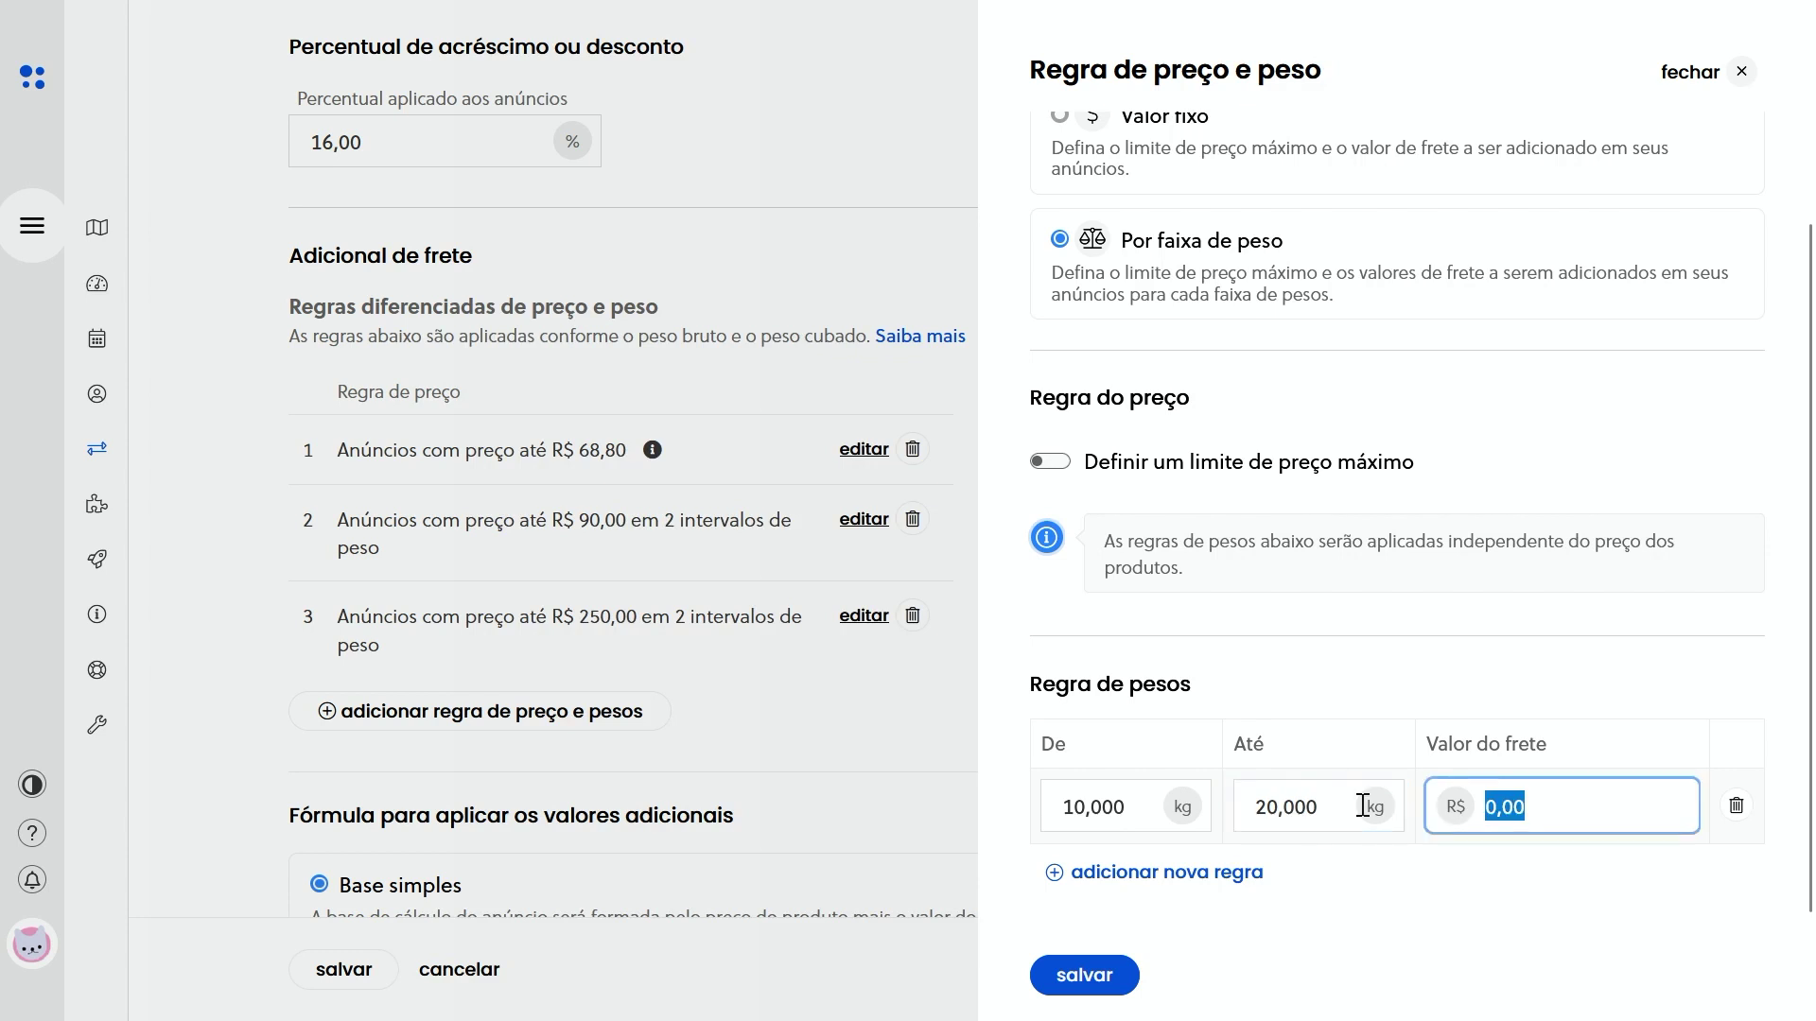
{"action": "type", "text": "35"}
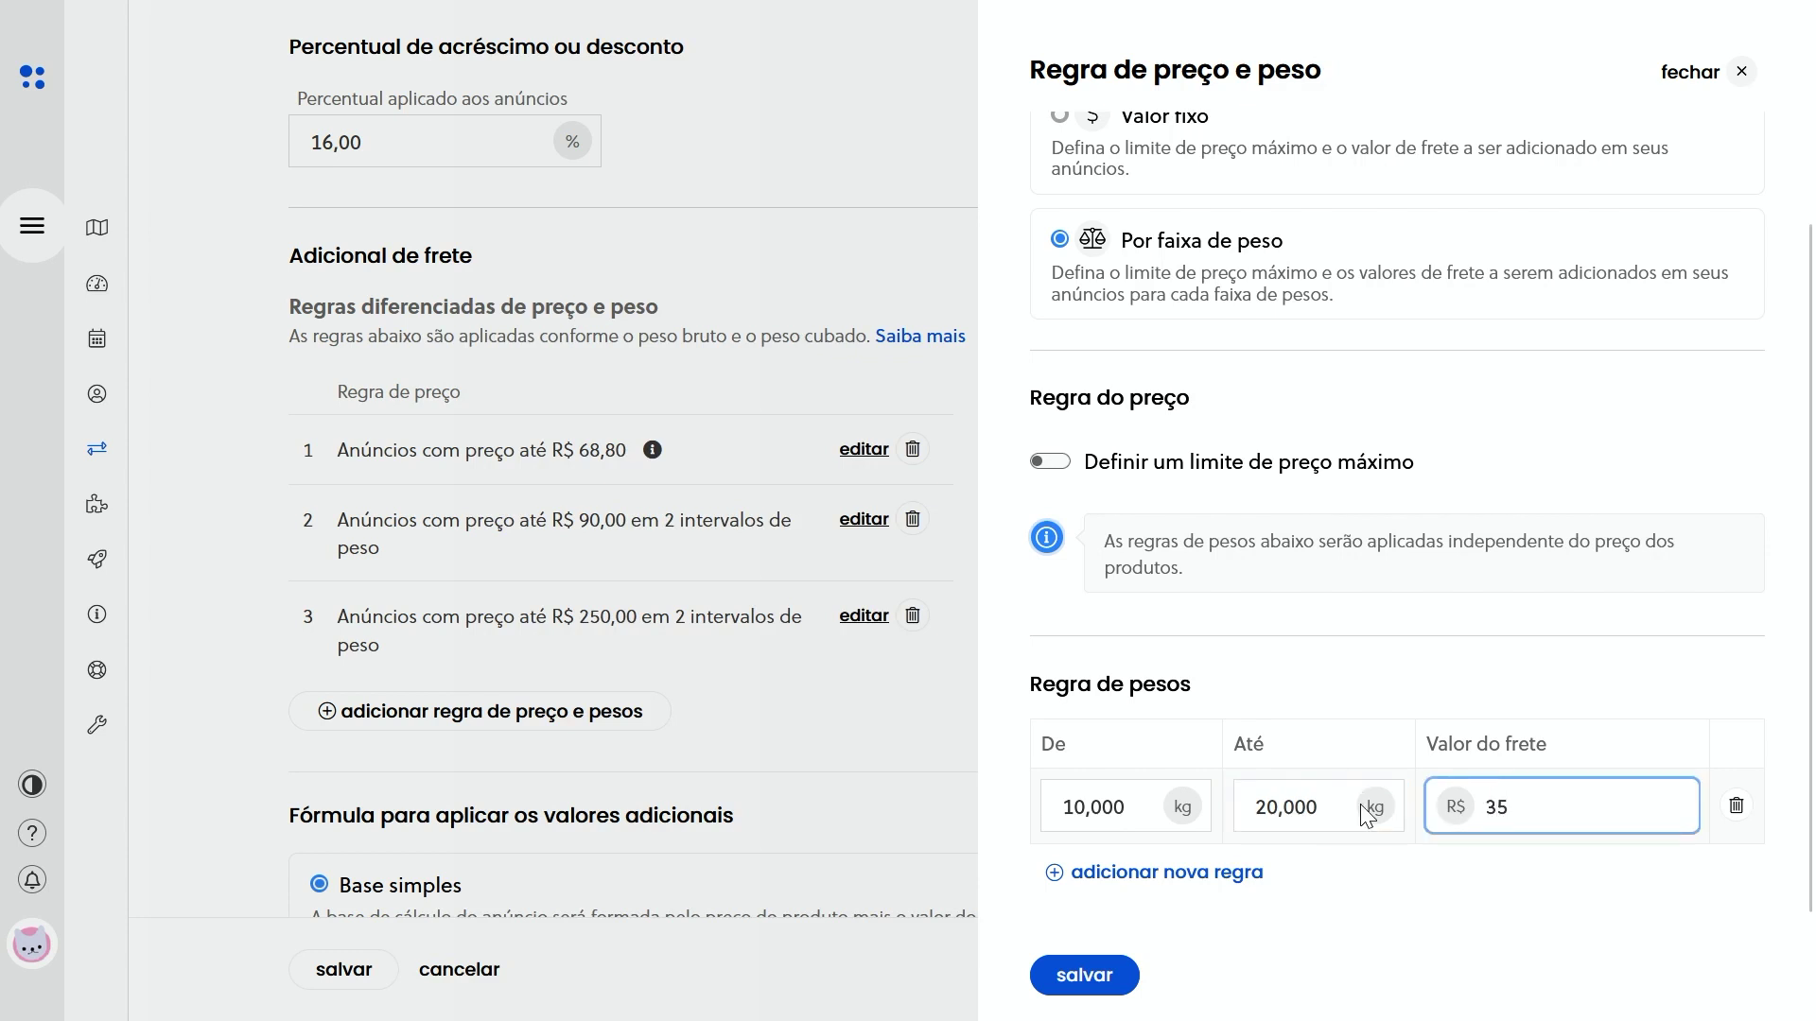
{"action": "left_click", "coordinate": [1084, 975]}
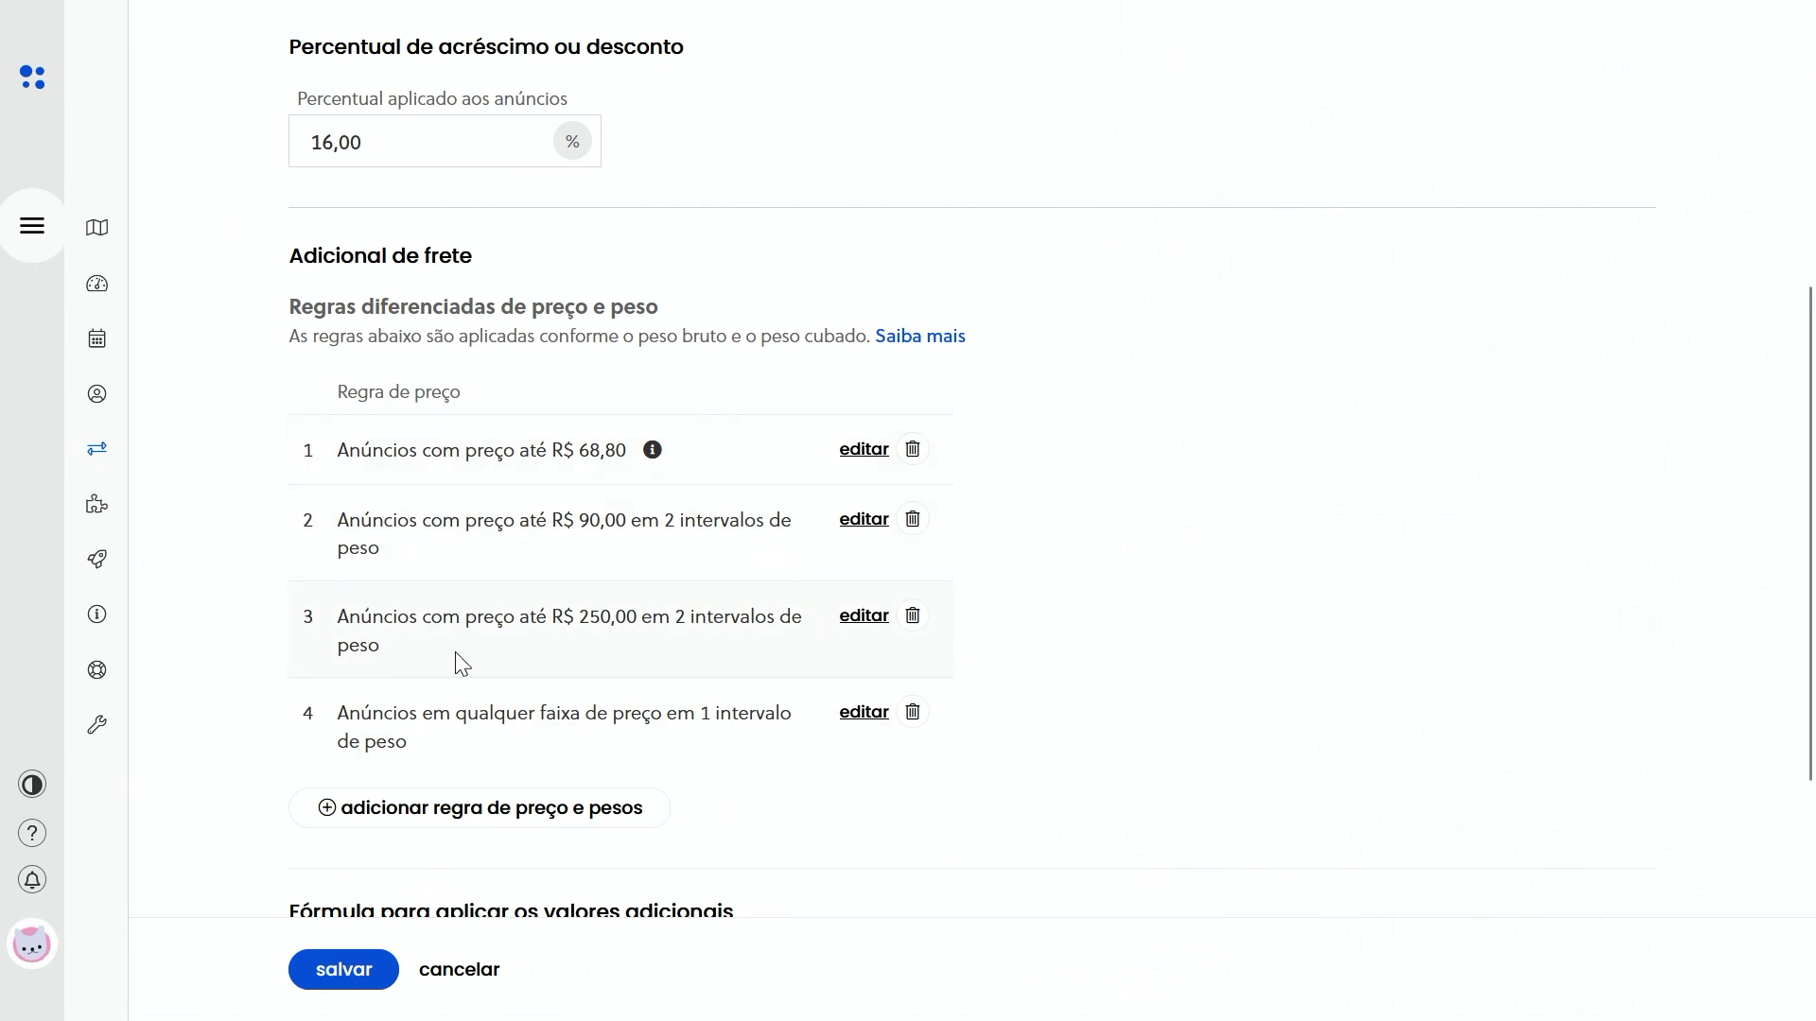
Review the maximum freight value allowed in the R$ 250,00 rule, close it, and read how gross and cubic weight are applied
{"action": "left_click", "coordinate": [863, 615]}
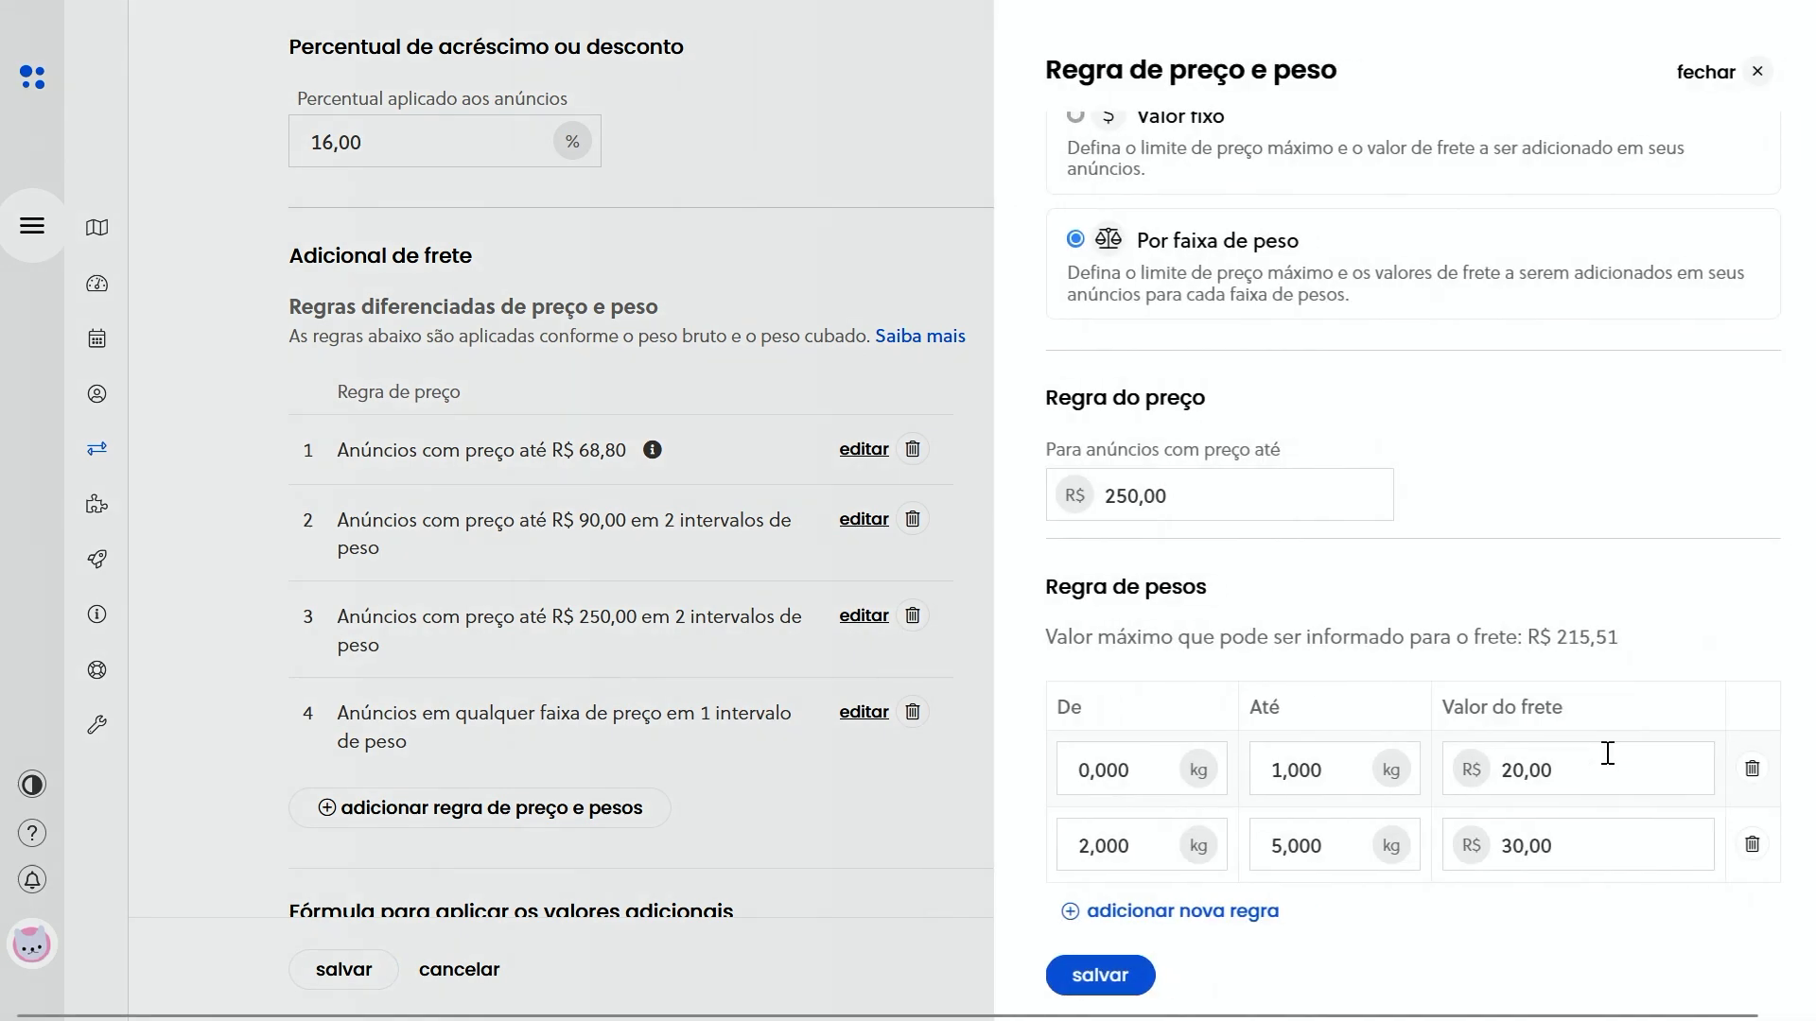
{"action": "scroll", "coordinate": [1461, 615], "scroll_direction": "down", "scroll_amount": 1}
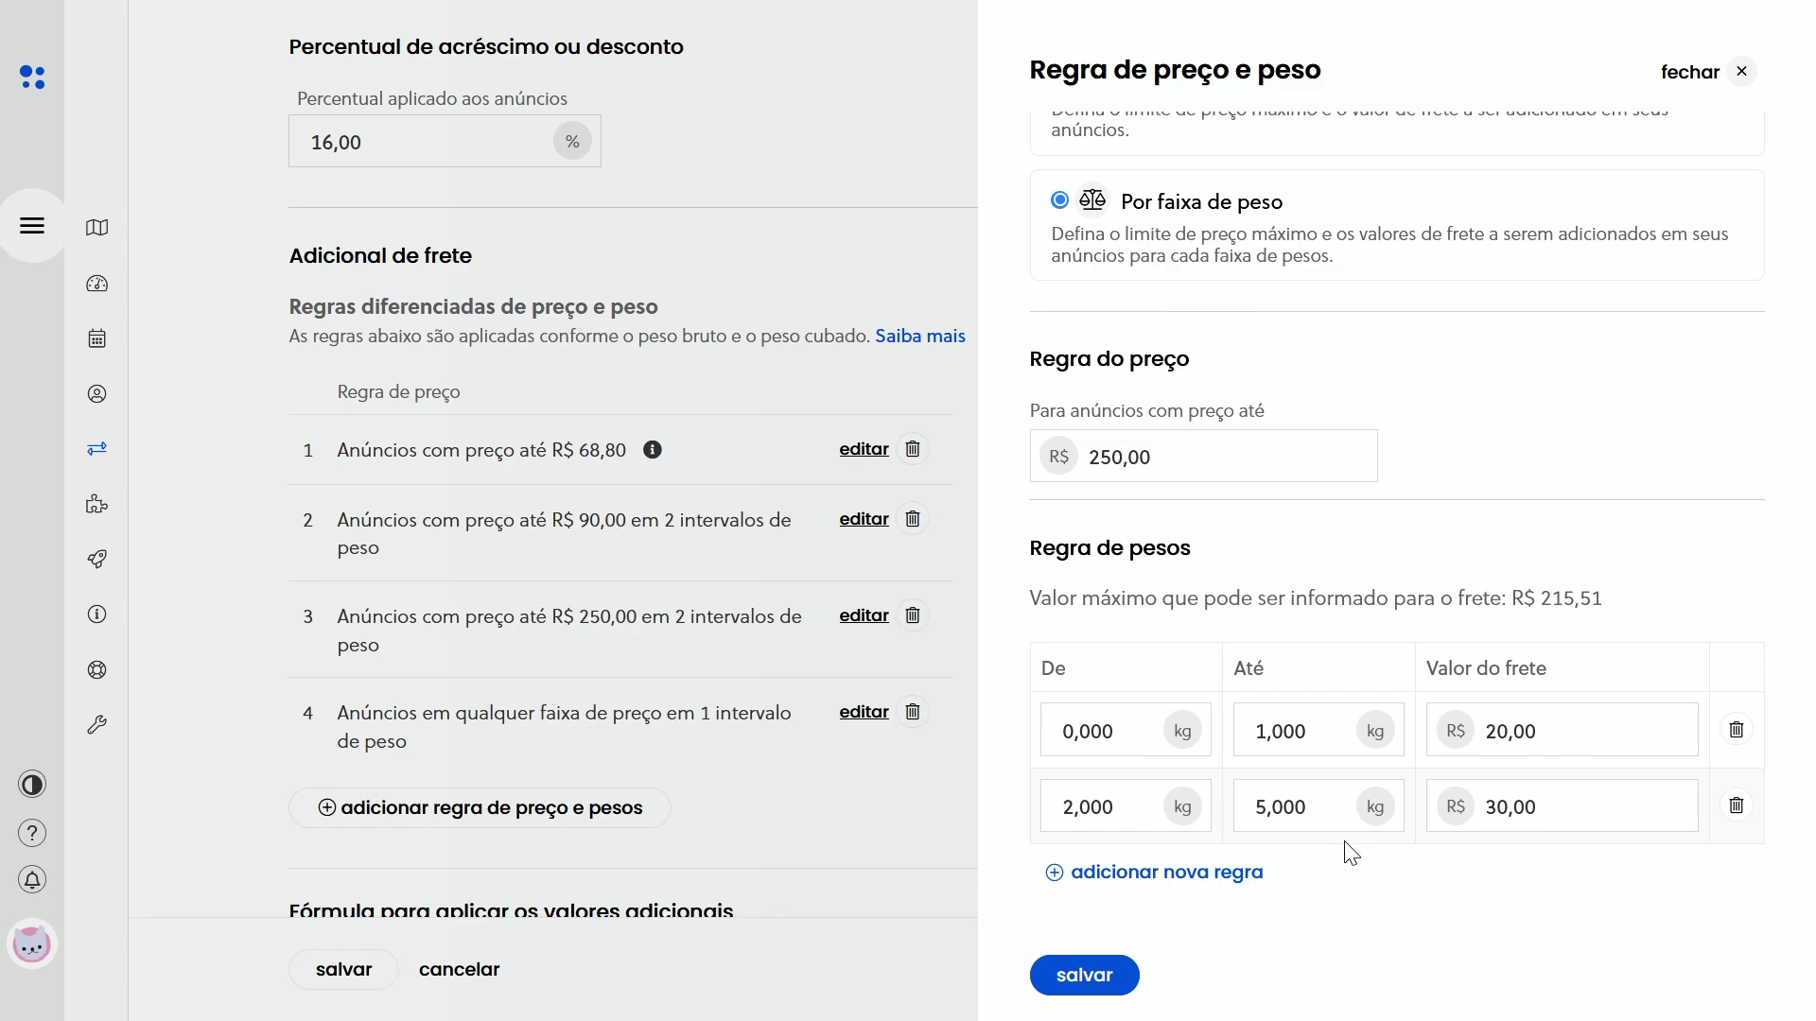
{"action": "triple_click", "coordinate": [1421, 594]}
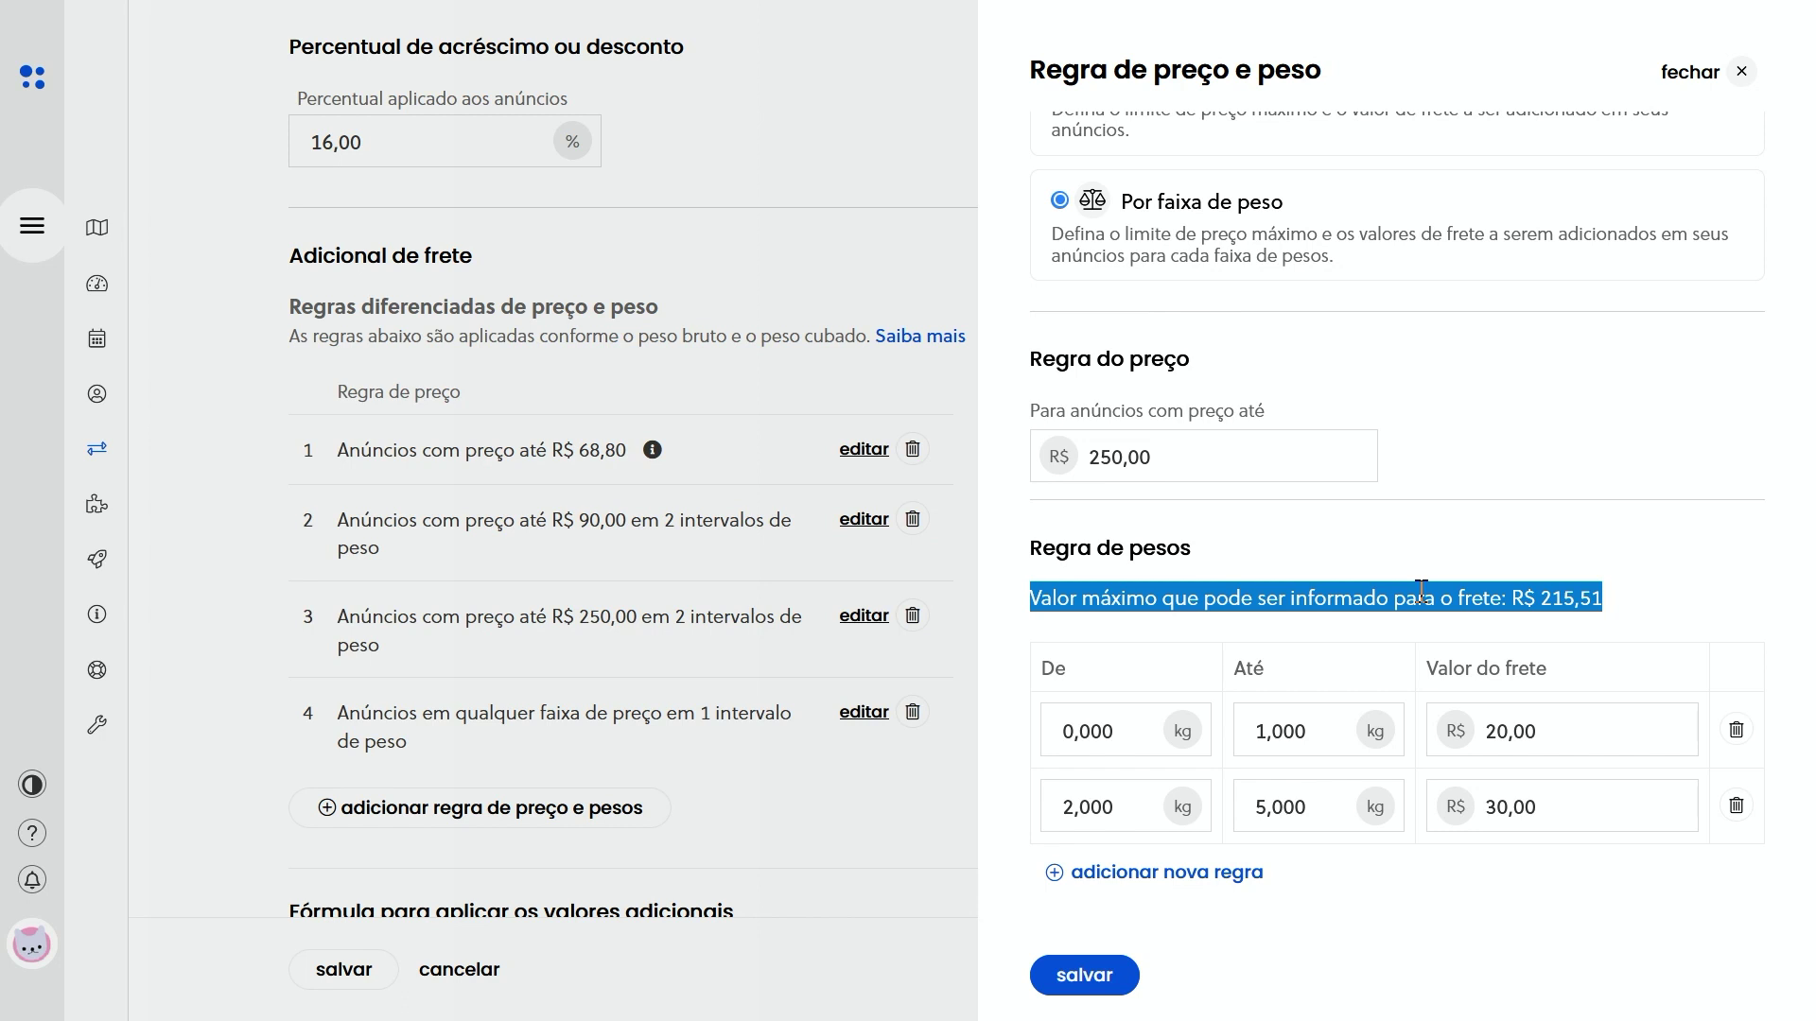
{"action": "double_click", "coordinate": [1241, 452]}
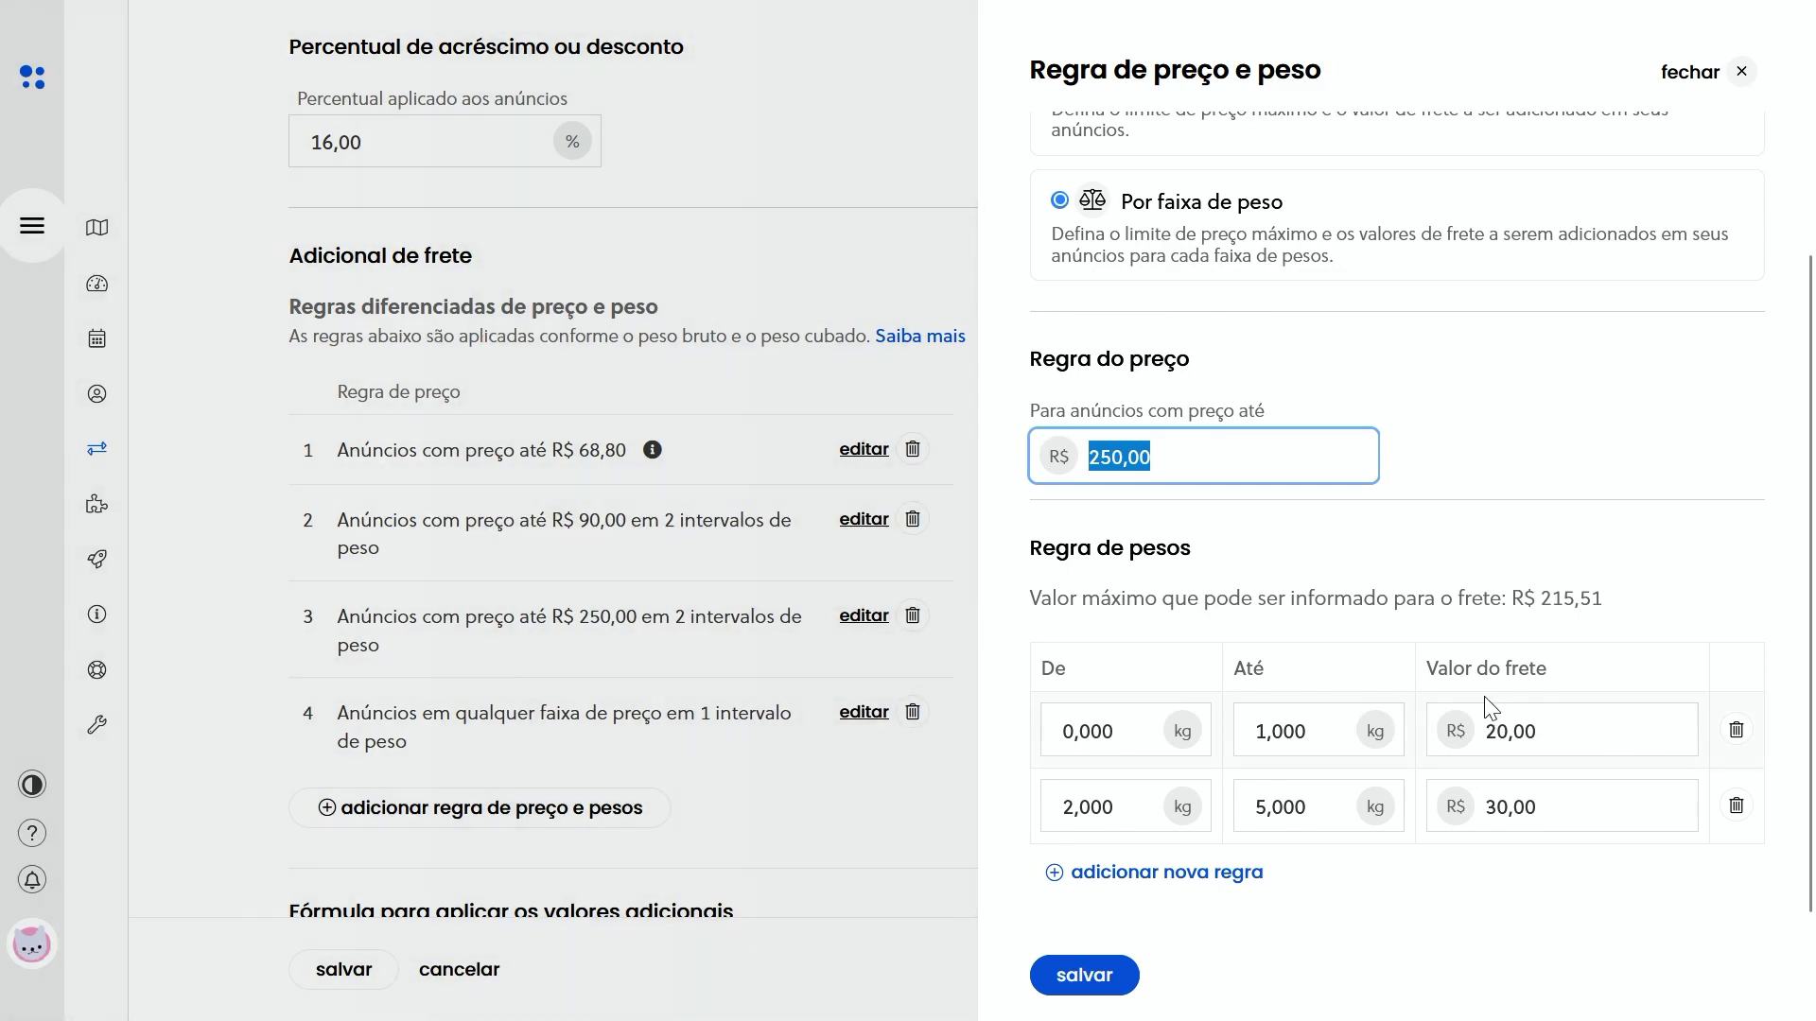
{"action": "left_click", "coordinate": [1172, 458]}
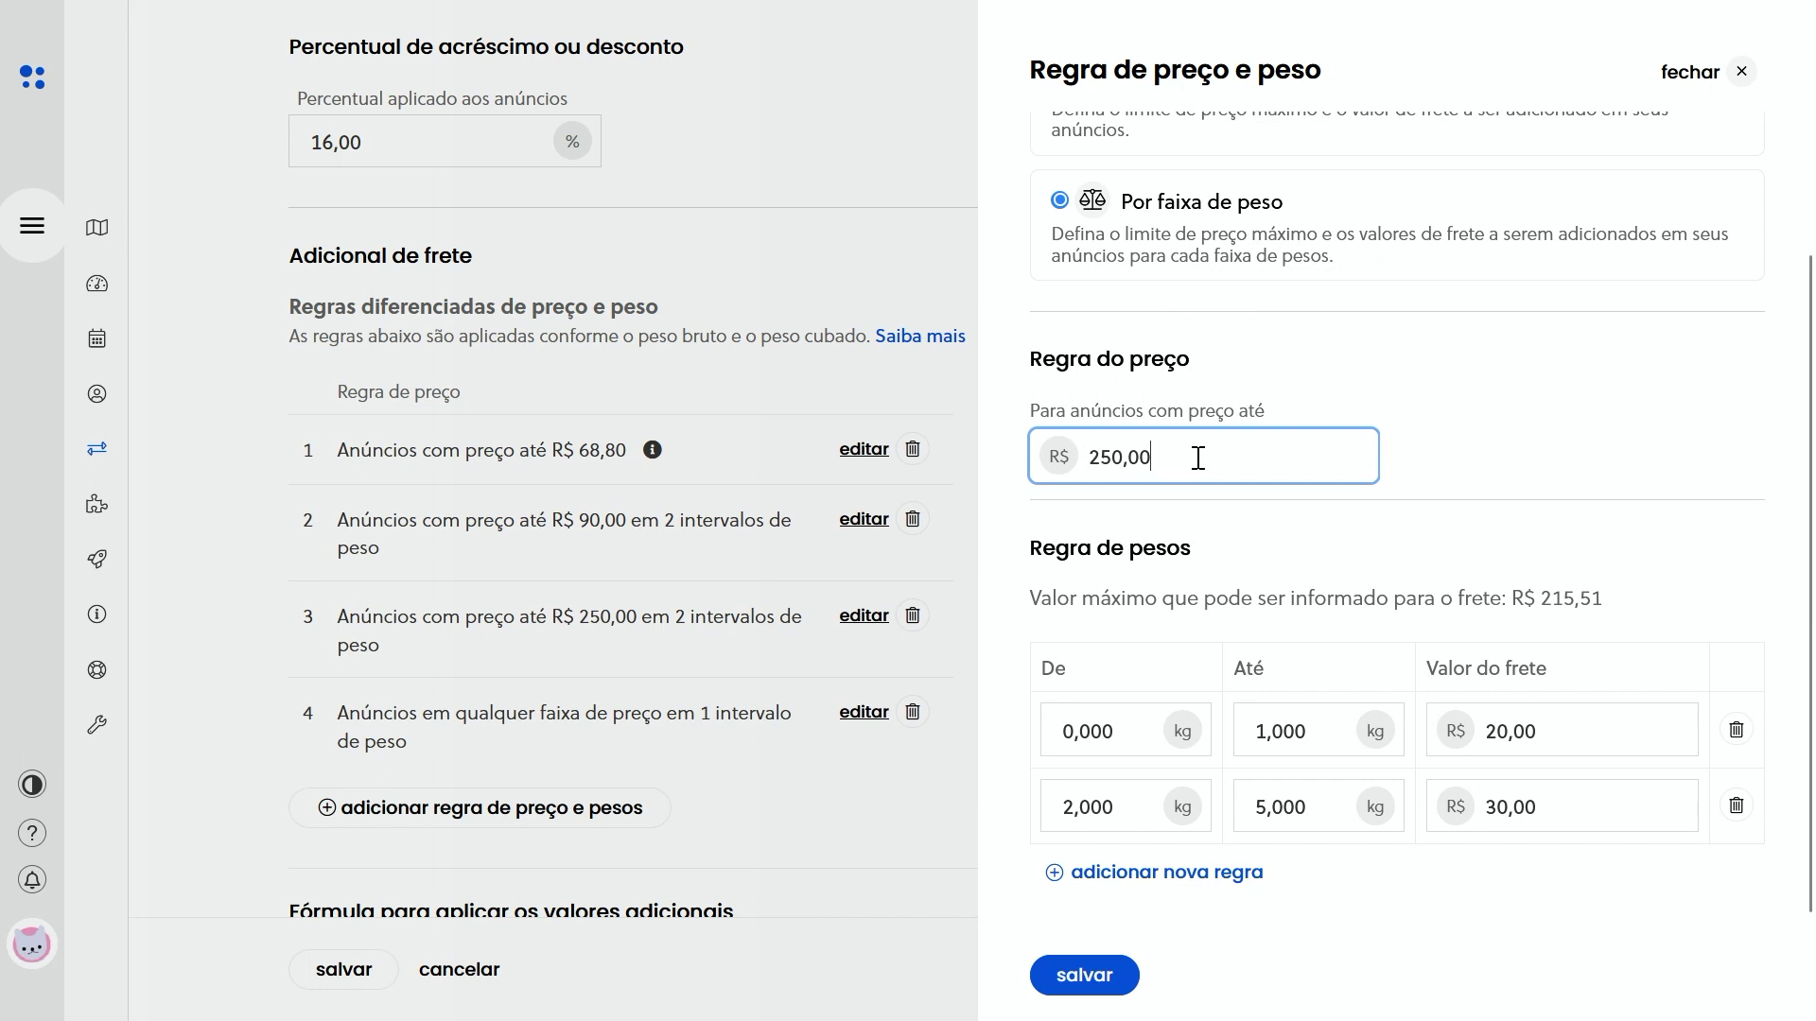
{"action": "left_click_drag", "start_coordinate": [1188, 458], "coordinate": [1057, 455]}
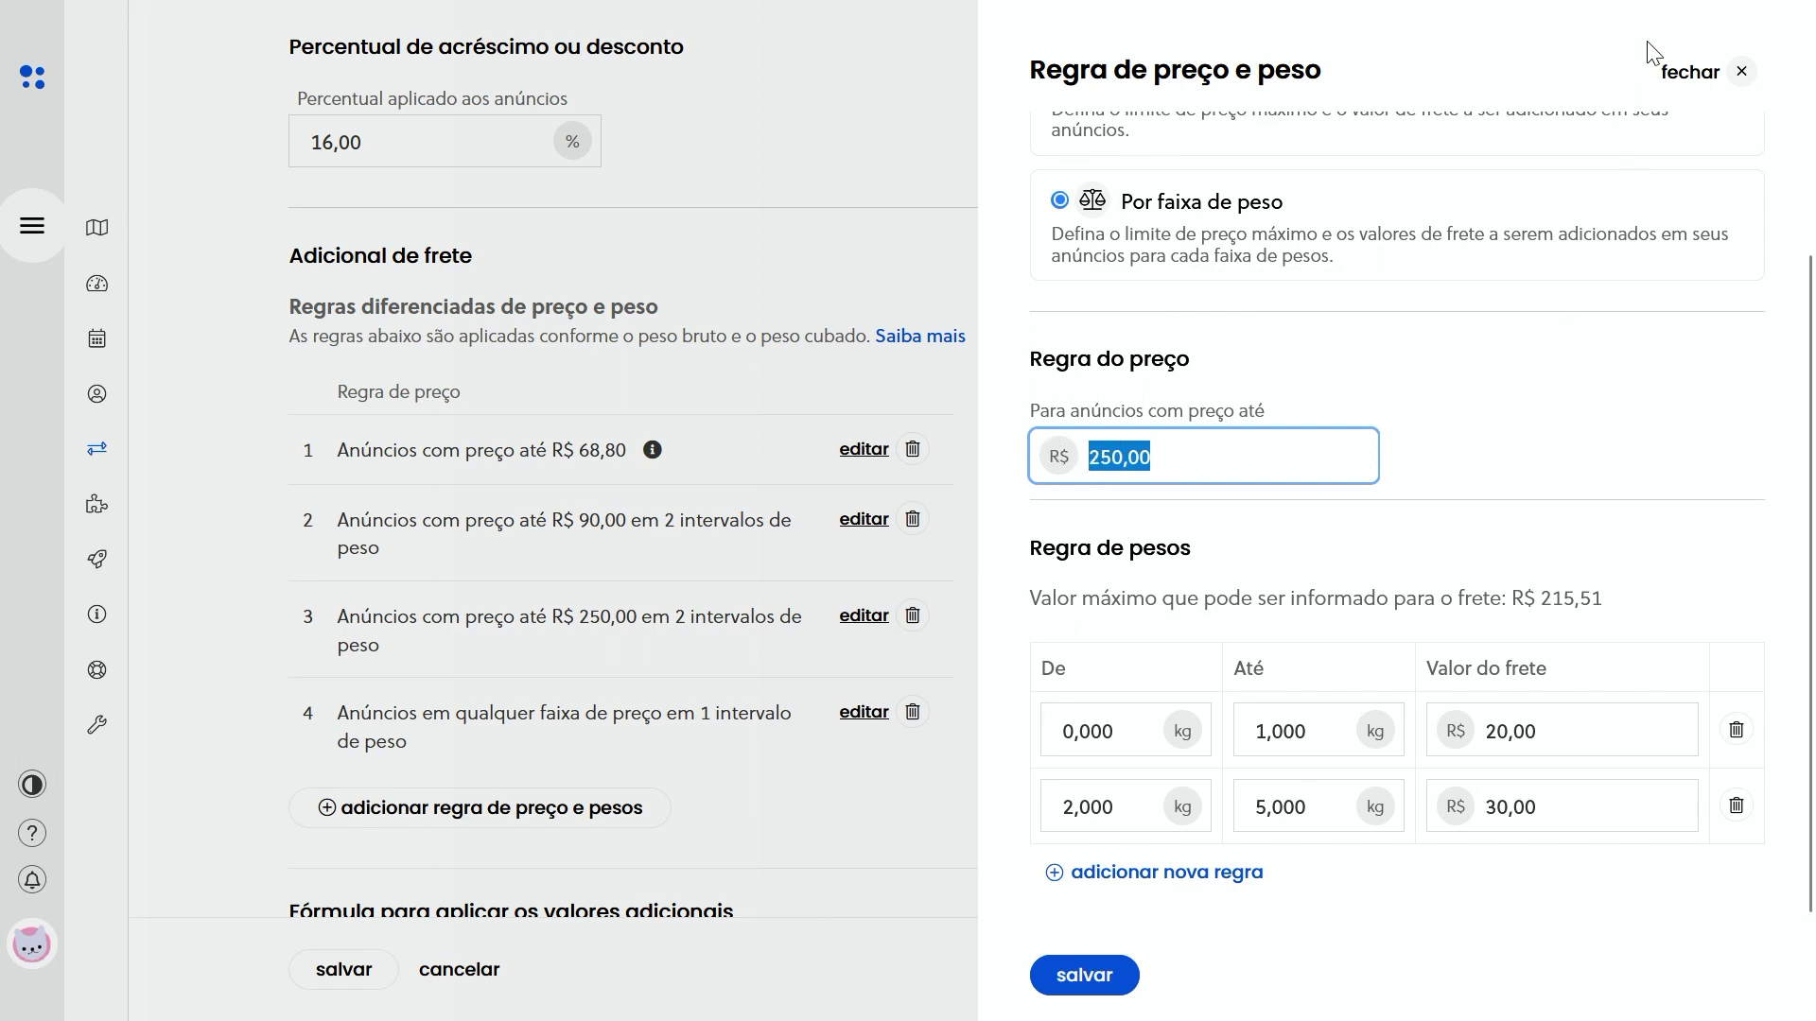
{"action": "left_click", "coordinate": [1725, 83]}
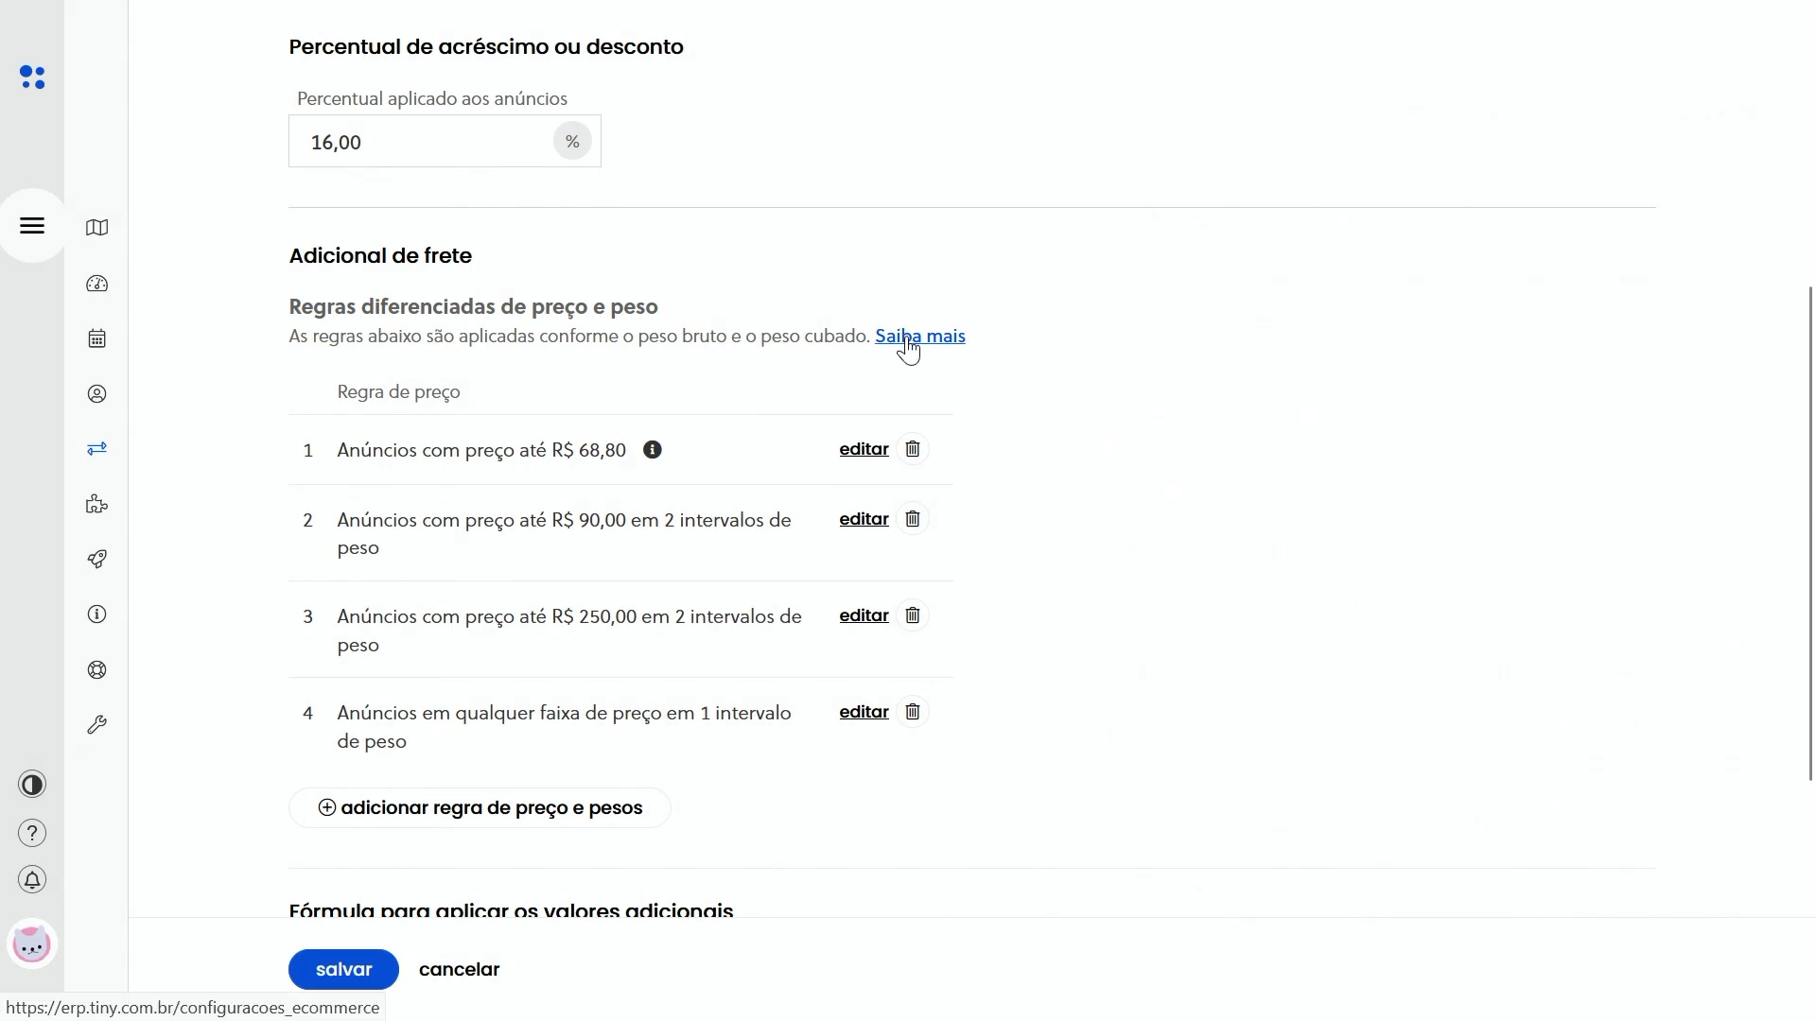
{"action": "mouse_move", "coordinate": [906, 343]}
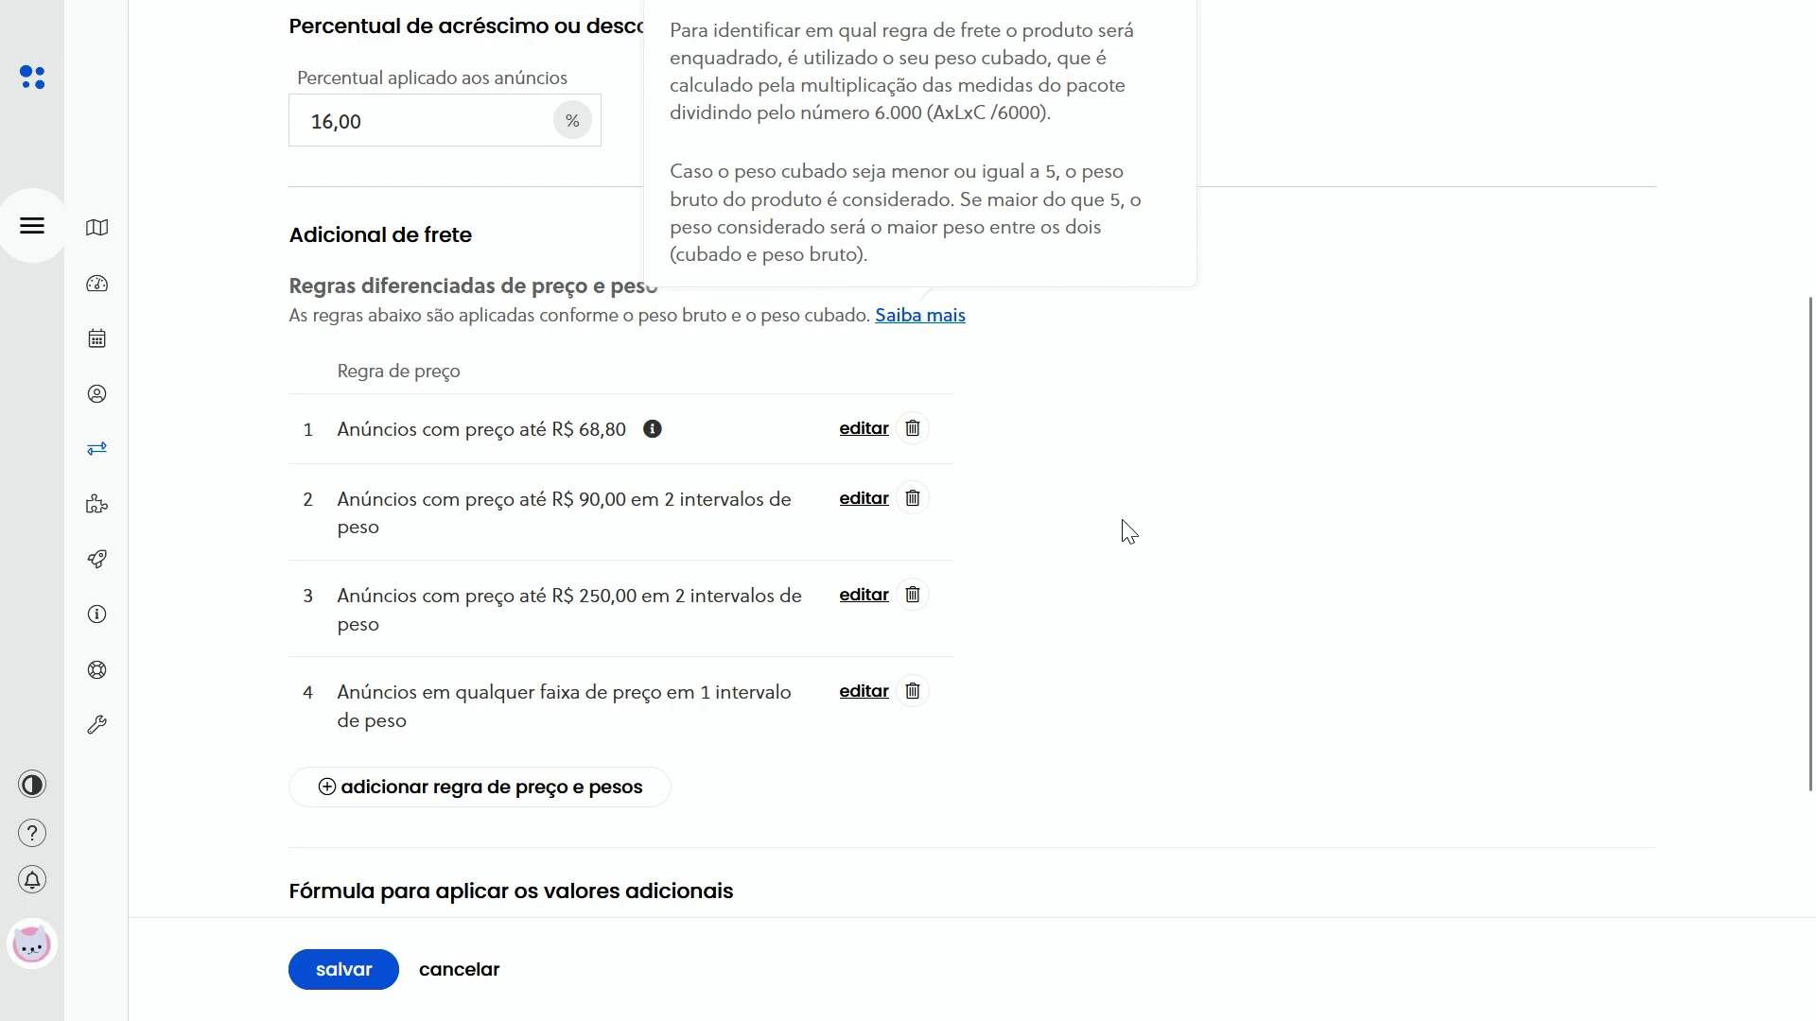
Set the formula for applying the additional values to Base por dentro and save the integration settings
{"action": "scroll", "coordinate": [1128, 531], "scroll_direction": "down", "scroll_amount": 3}
{"action": "scroll", "coordinate": [1129, 531], "scroll_direction": "down", "scroll_amount": 2}
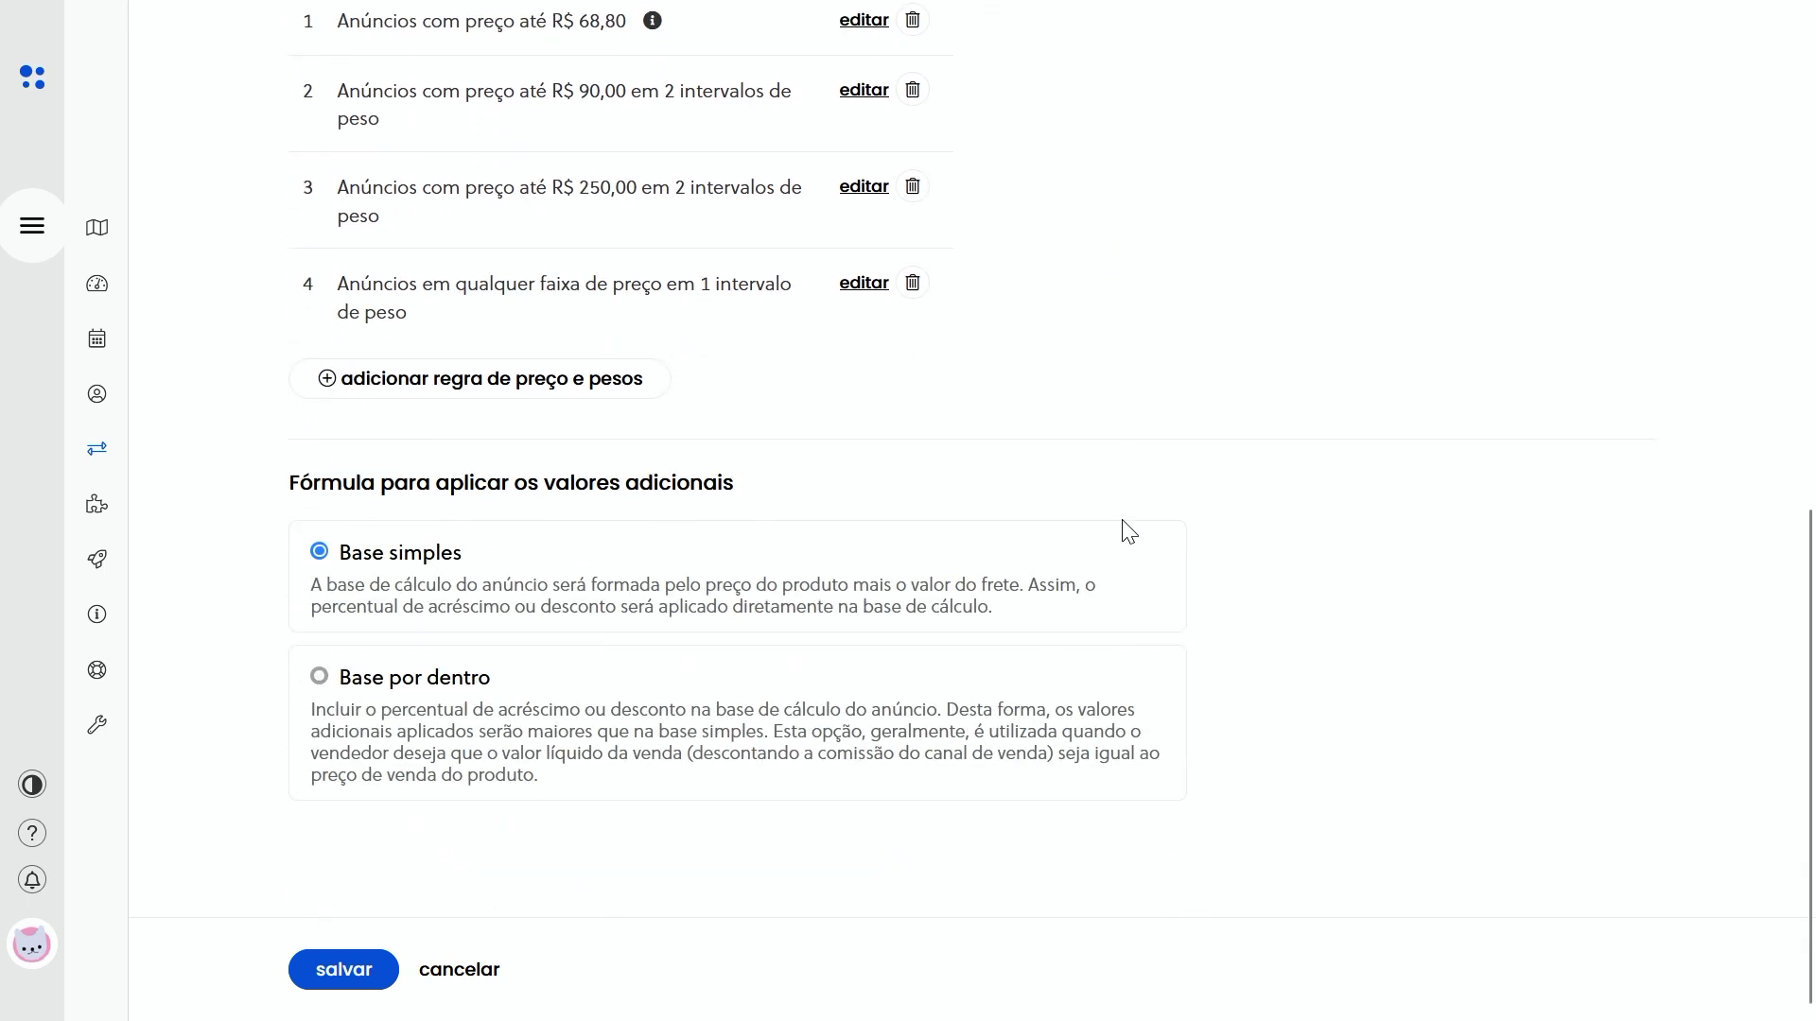
{"action": "left_click", "coordinate": [526, 568]}
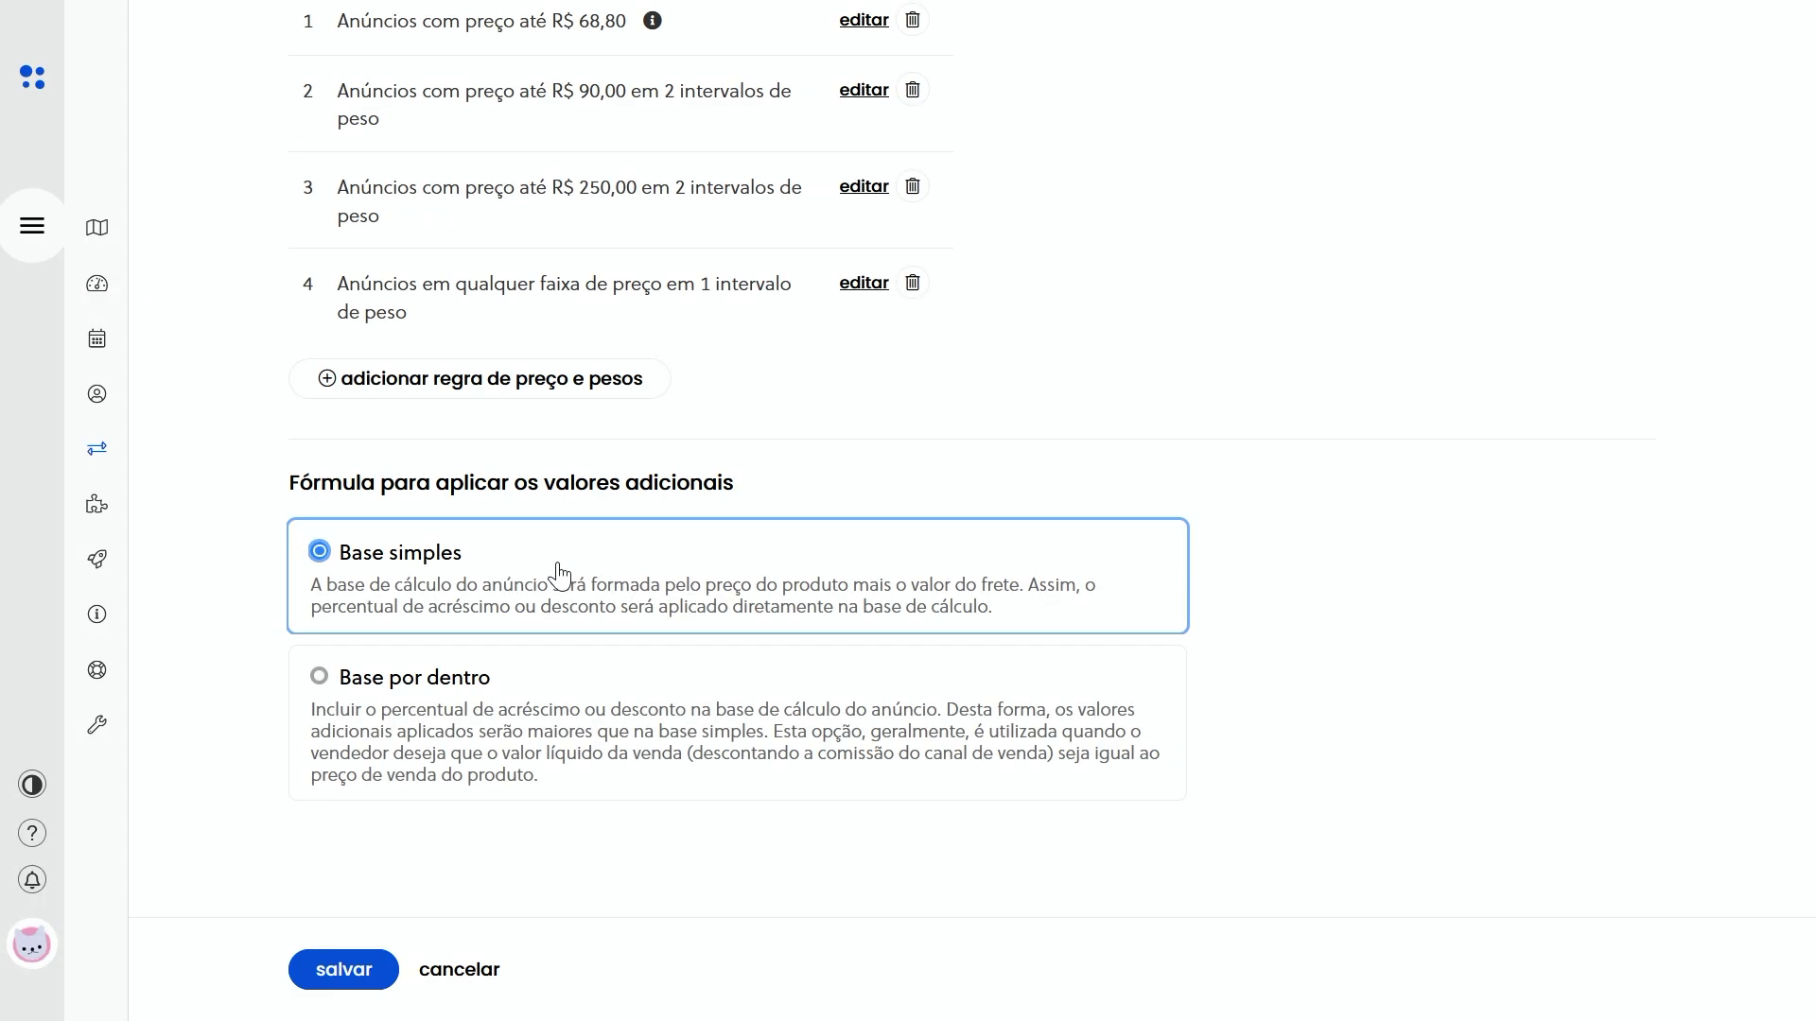
{"action": "left_click", "coordinate": [579, 726]}
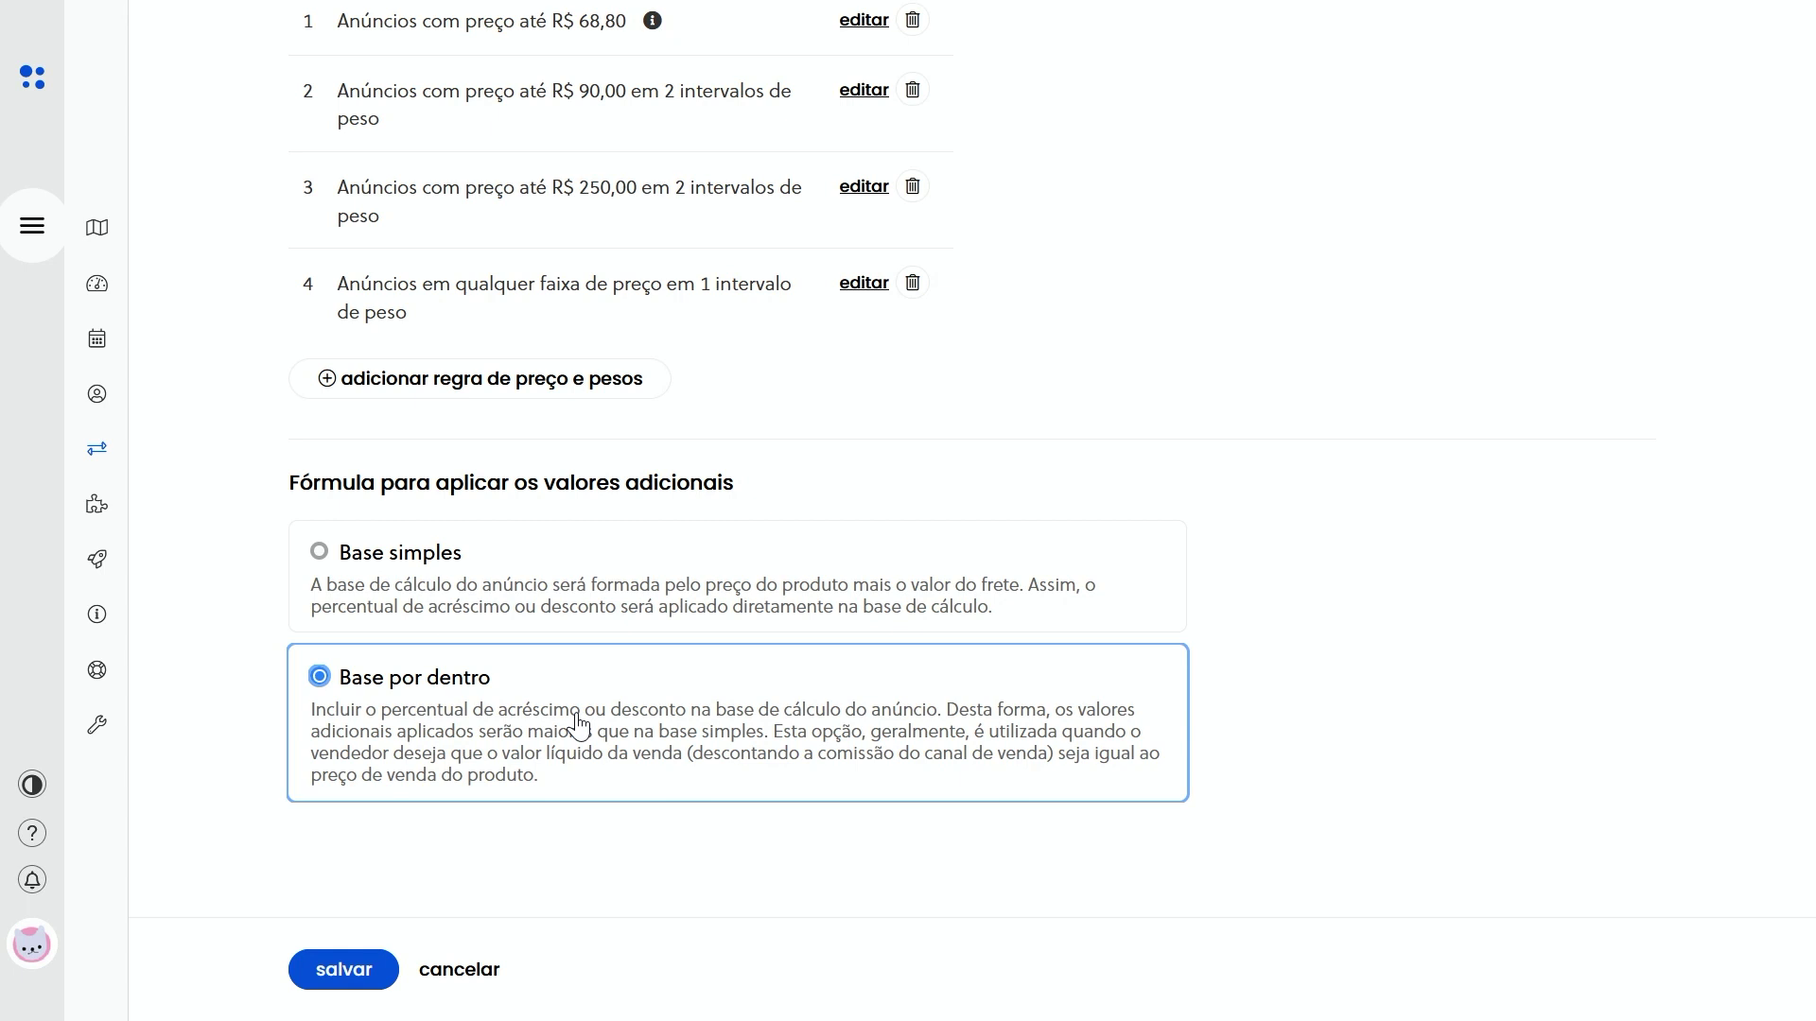
{"action": "scroll", "coordinate": [579, 725], "scroll_direction": "down", "scroll_amount": 2}
{"action": "scroll", "coordinate": [865, 515], "scroll_direction": "up", "scroll_amount": 10}
{"action": "scroll", "coordinate": [871, 525], "scroll_direction": "down", "scroll_amount": 10}
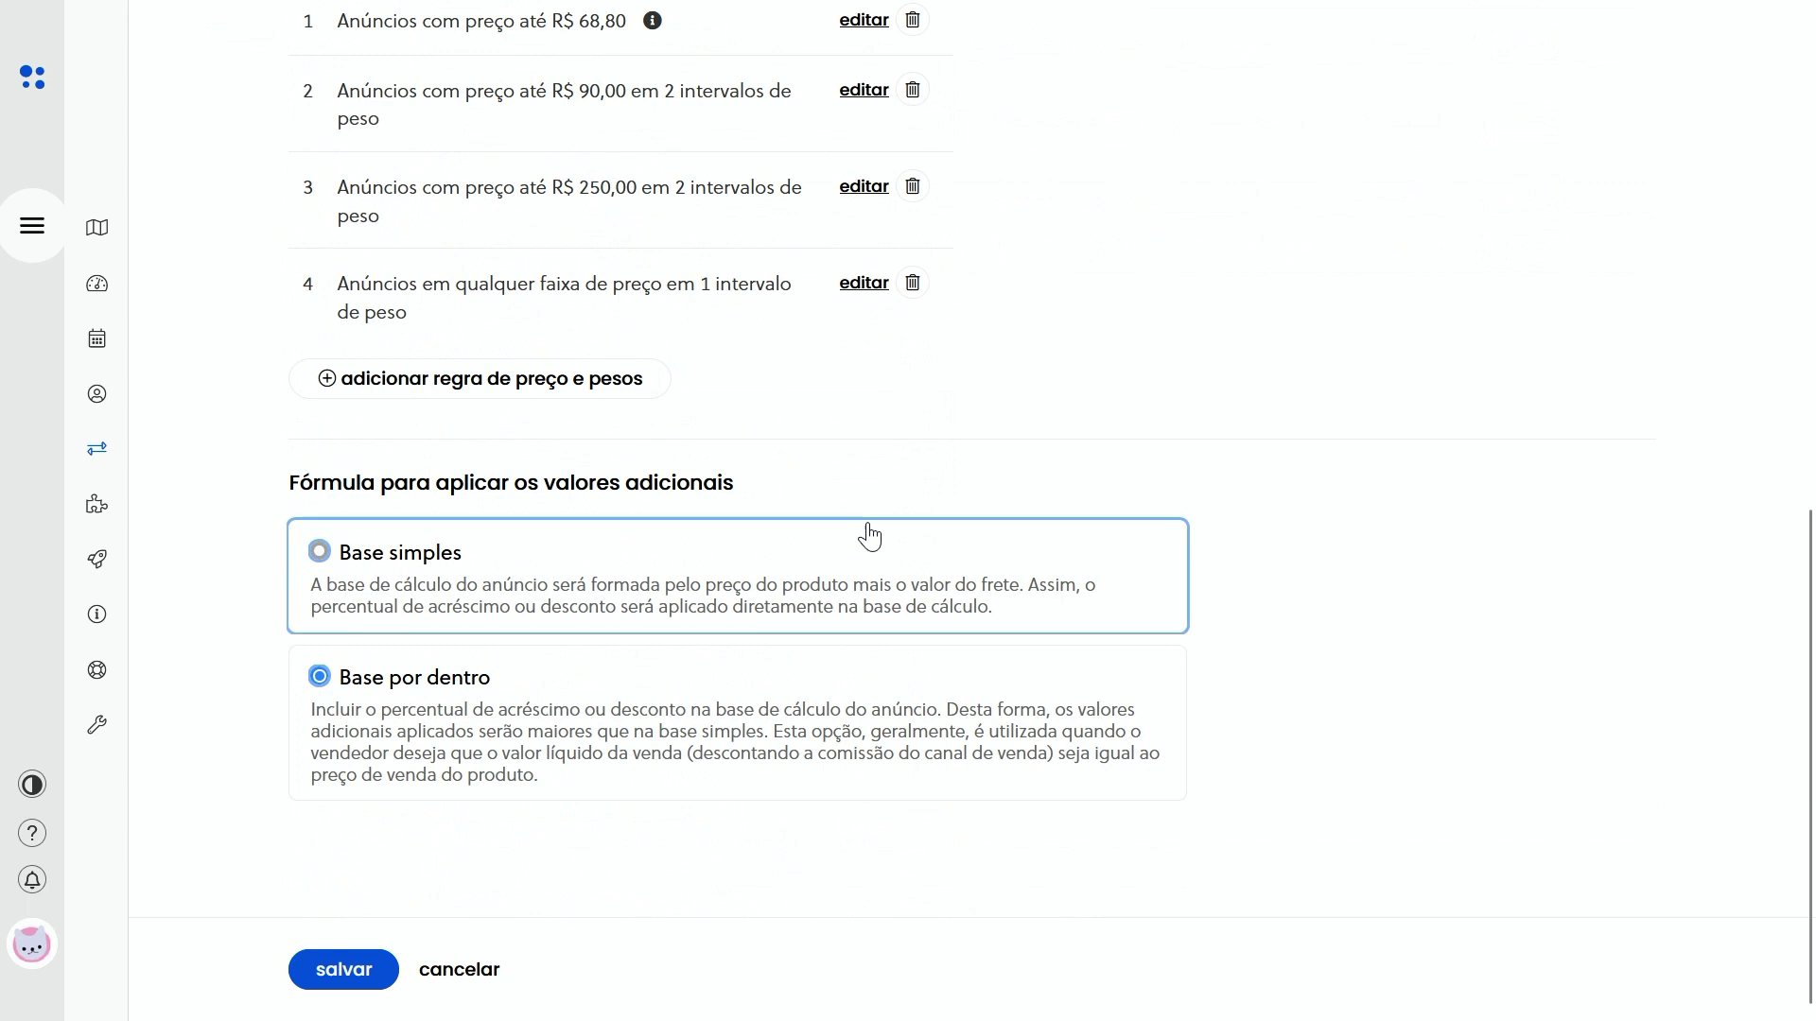
{"action": "left_click", "coordinate": [346, 970]}
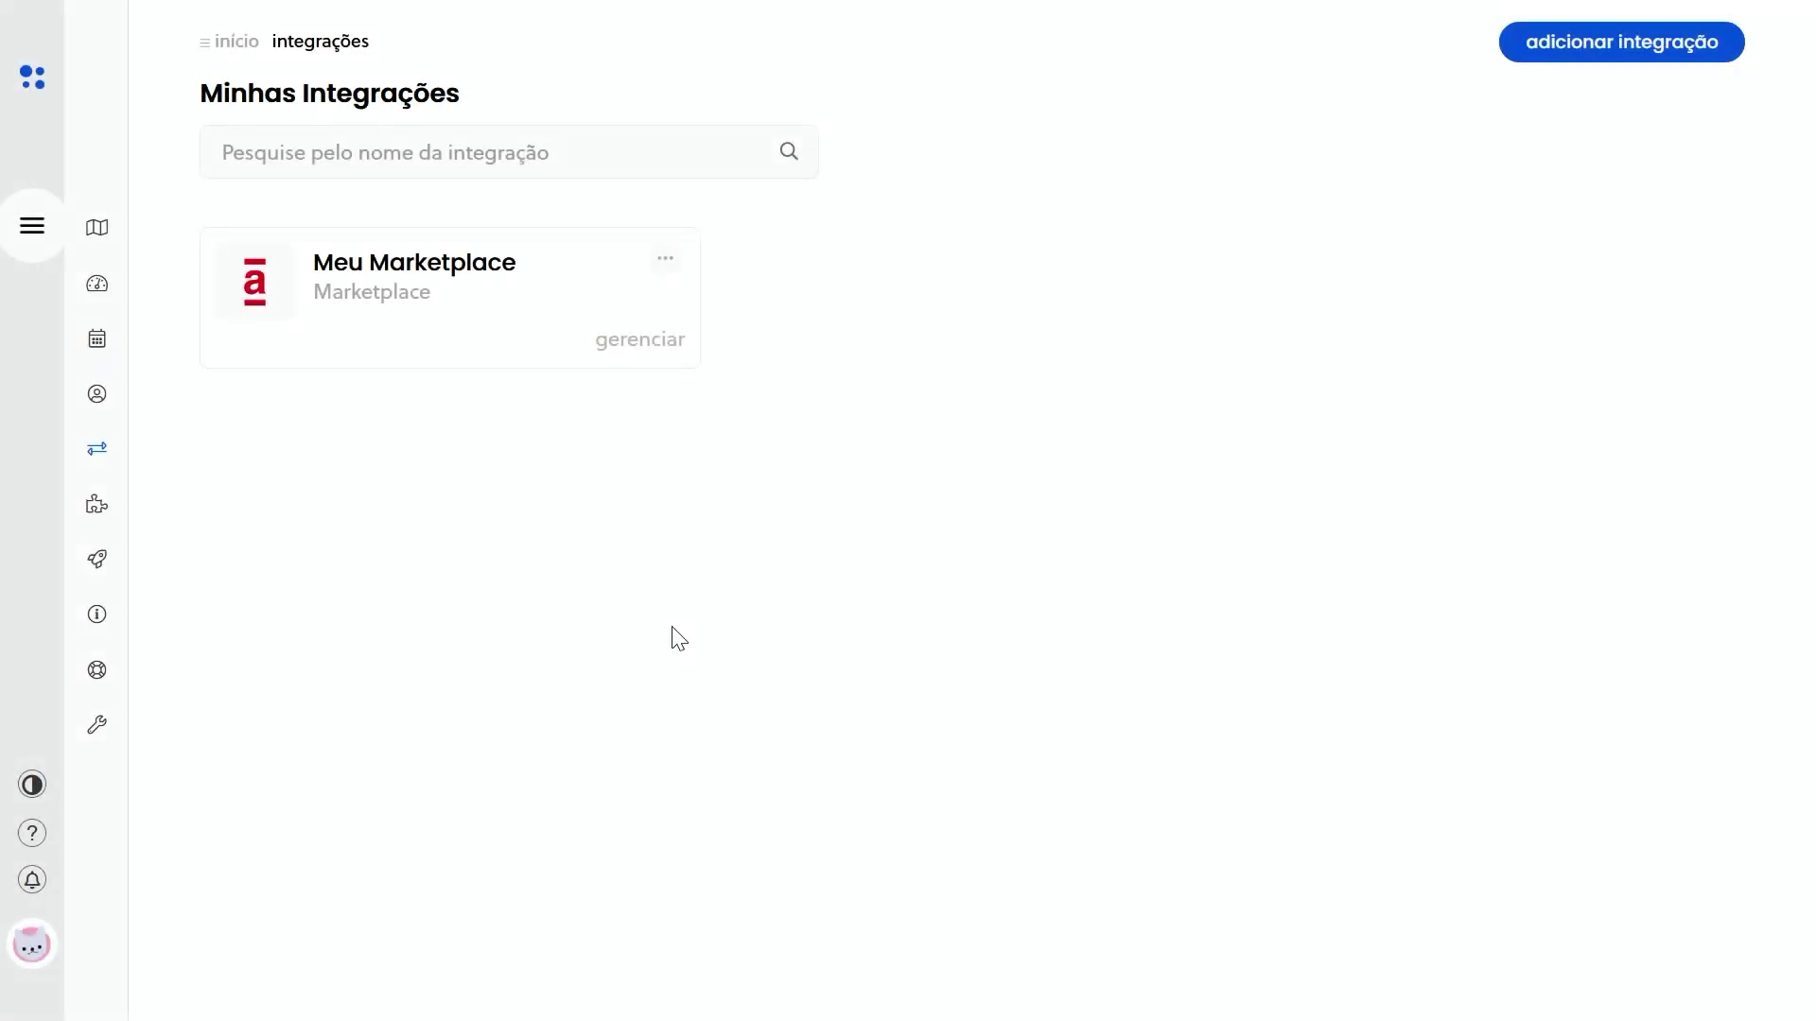
Open the listing price manager from the products page and filter it to the Meu Marketplace e-commerce
{"action": "left_click", "coordinate": [32, 225]}
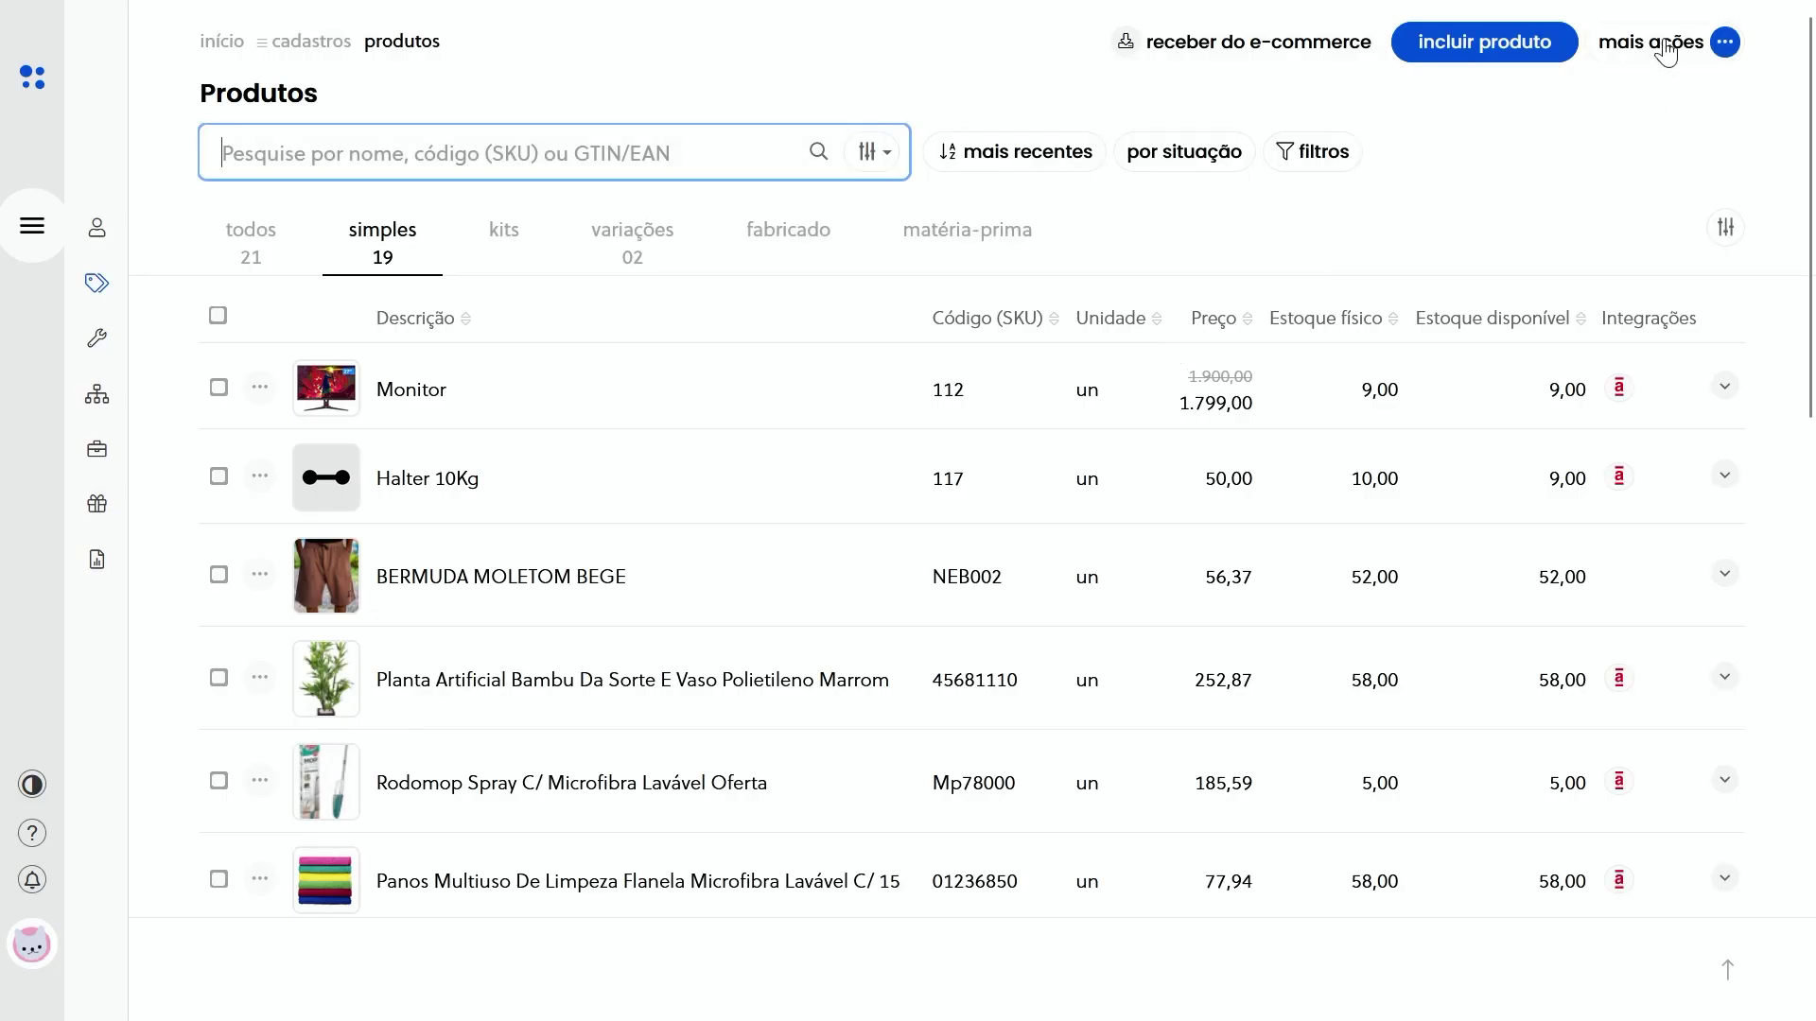
{"action": "left_click", "coordinate": [1666, 49]}
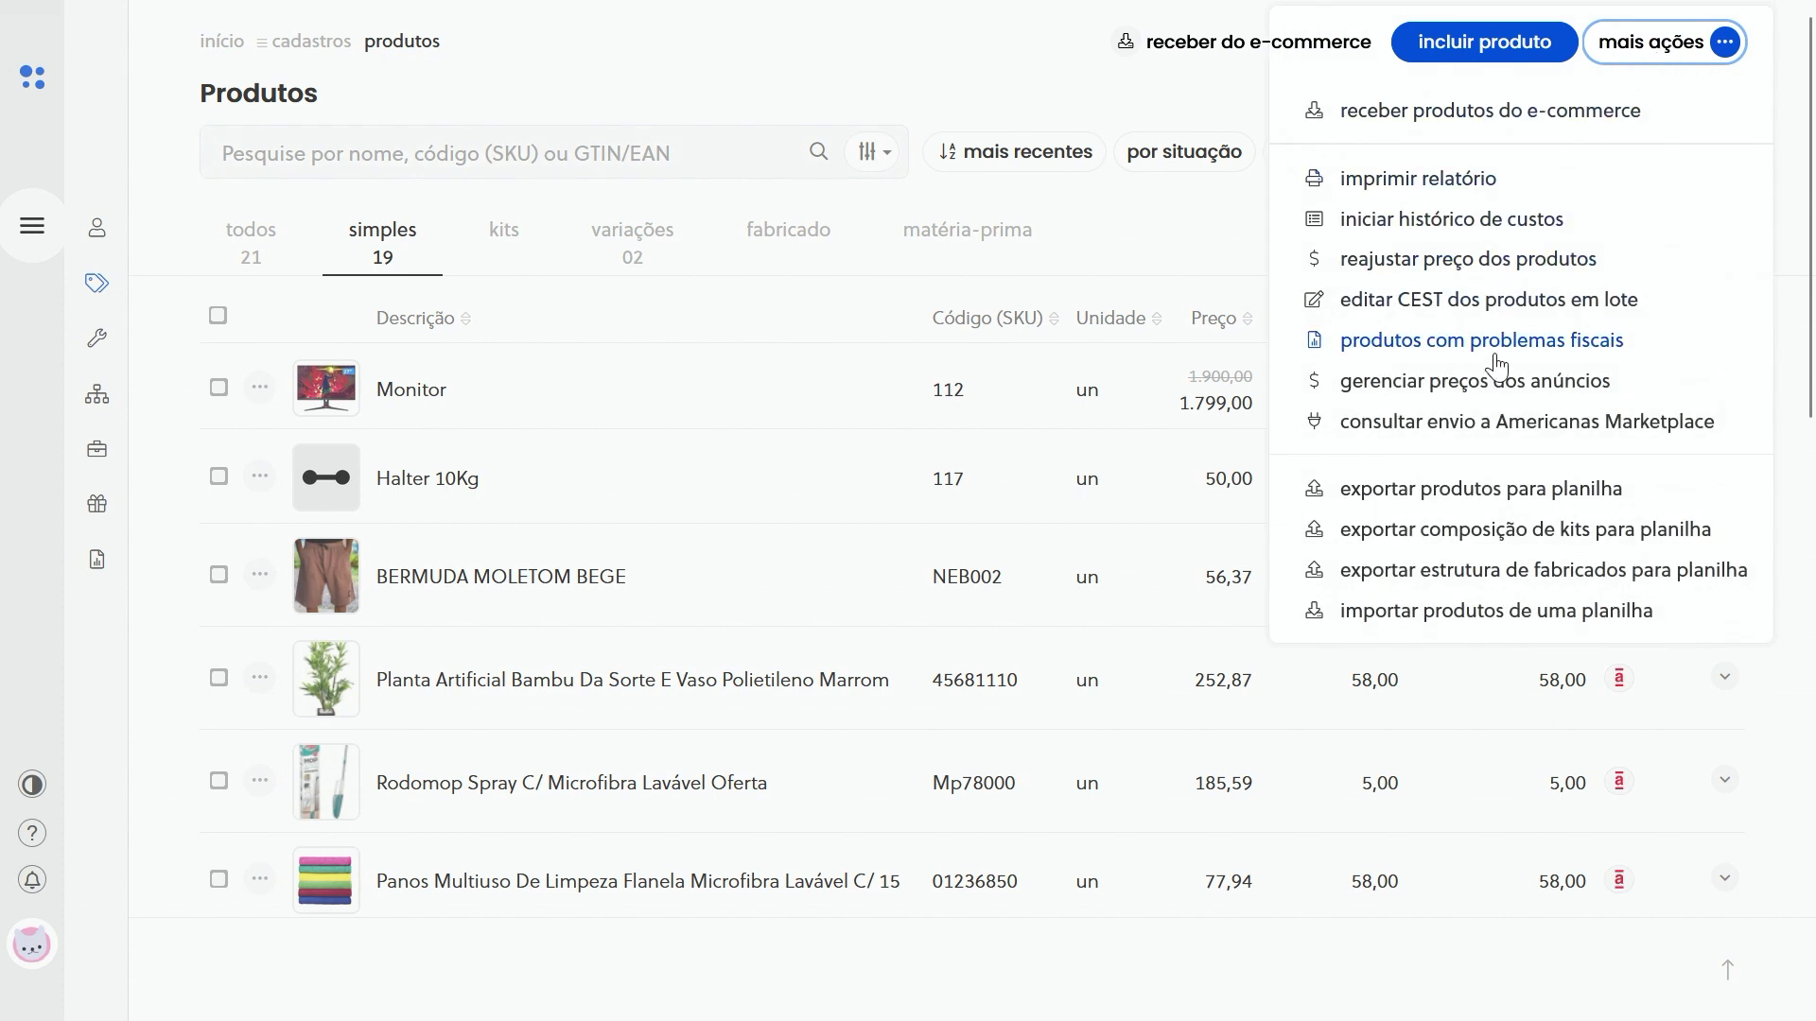
{"action": "left_click", "coordinate": [1499, 380]}
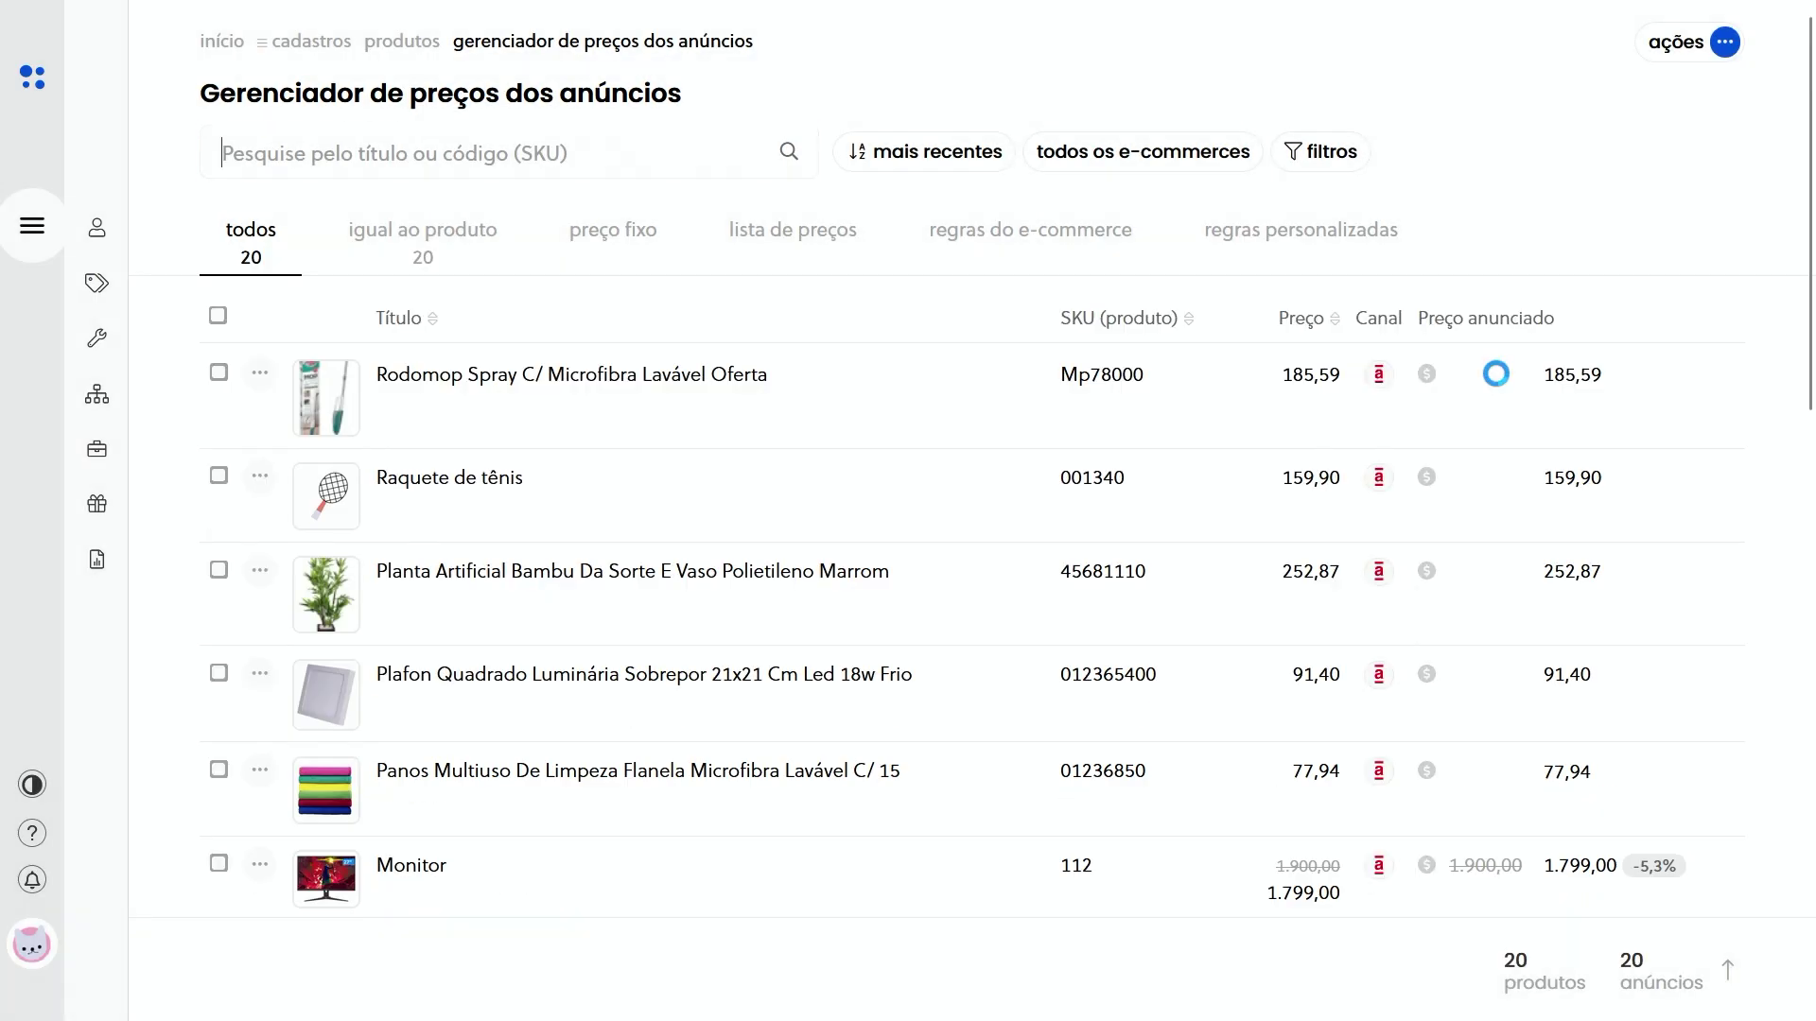
{"action": "left_click", "coordinate": [1123, 167]}
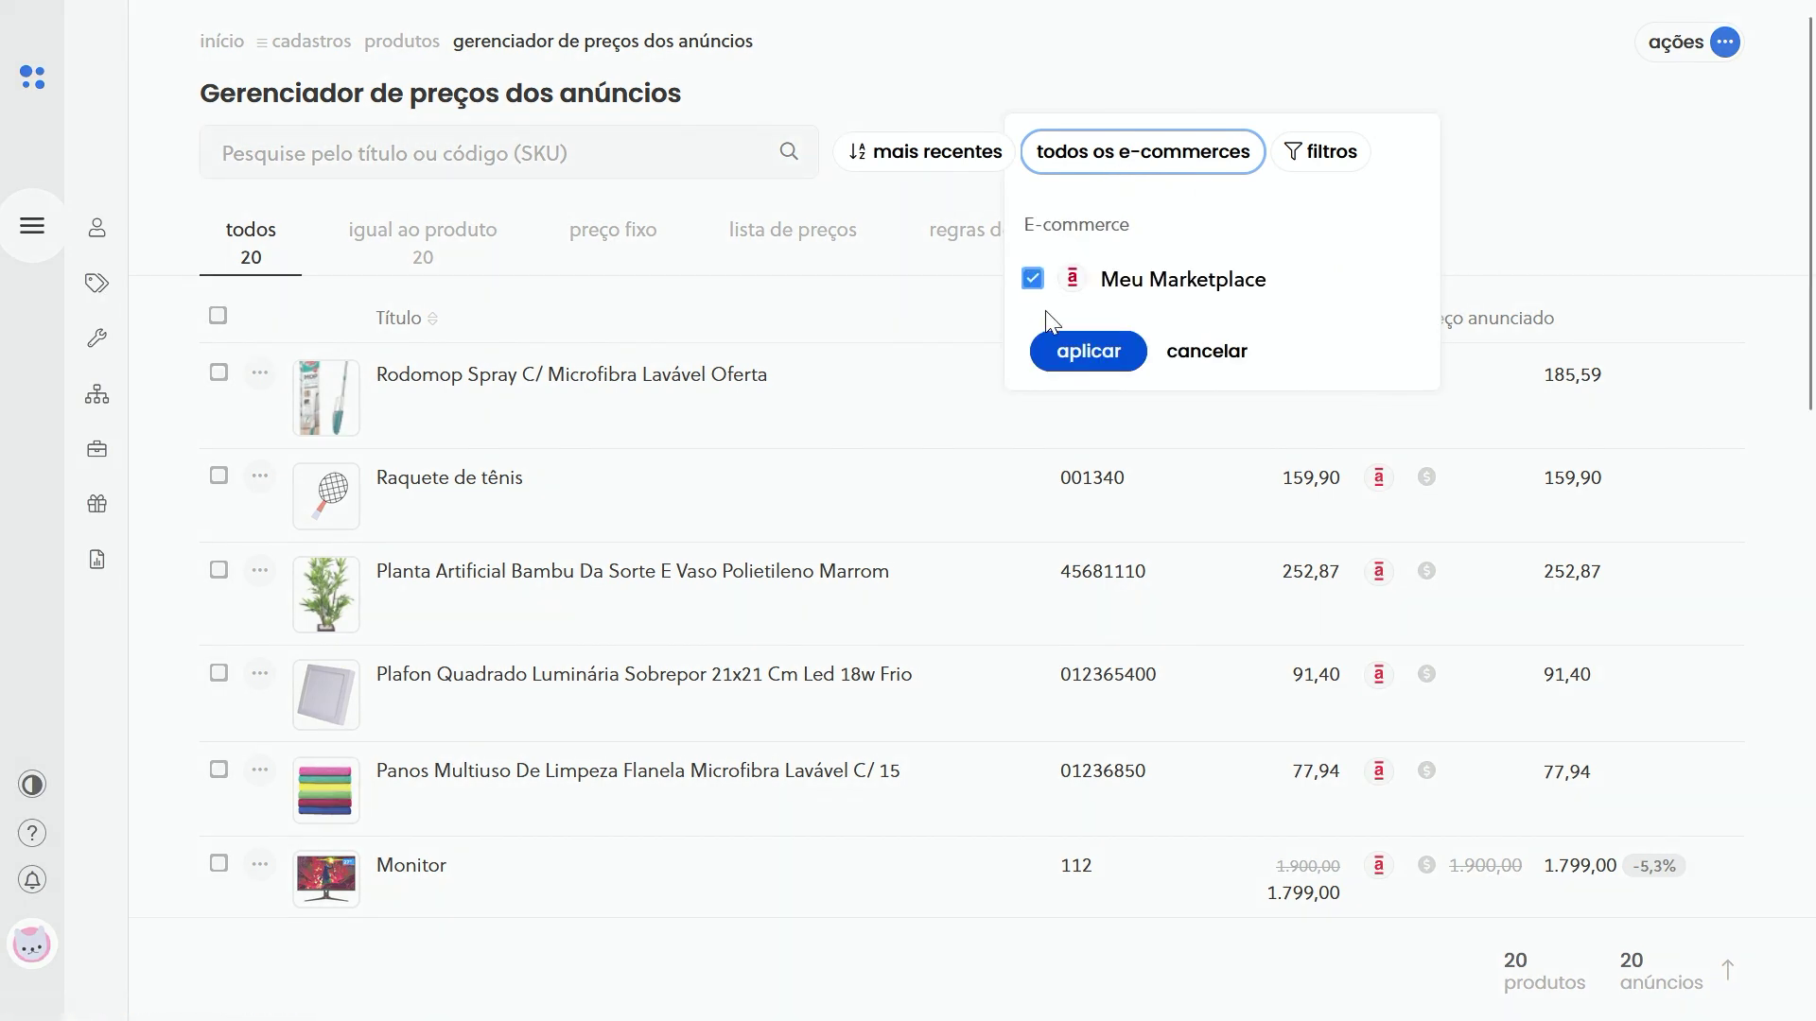
{"action": "left_click", "coordinate": [1088, 351]}
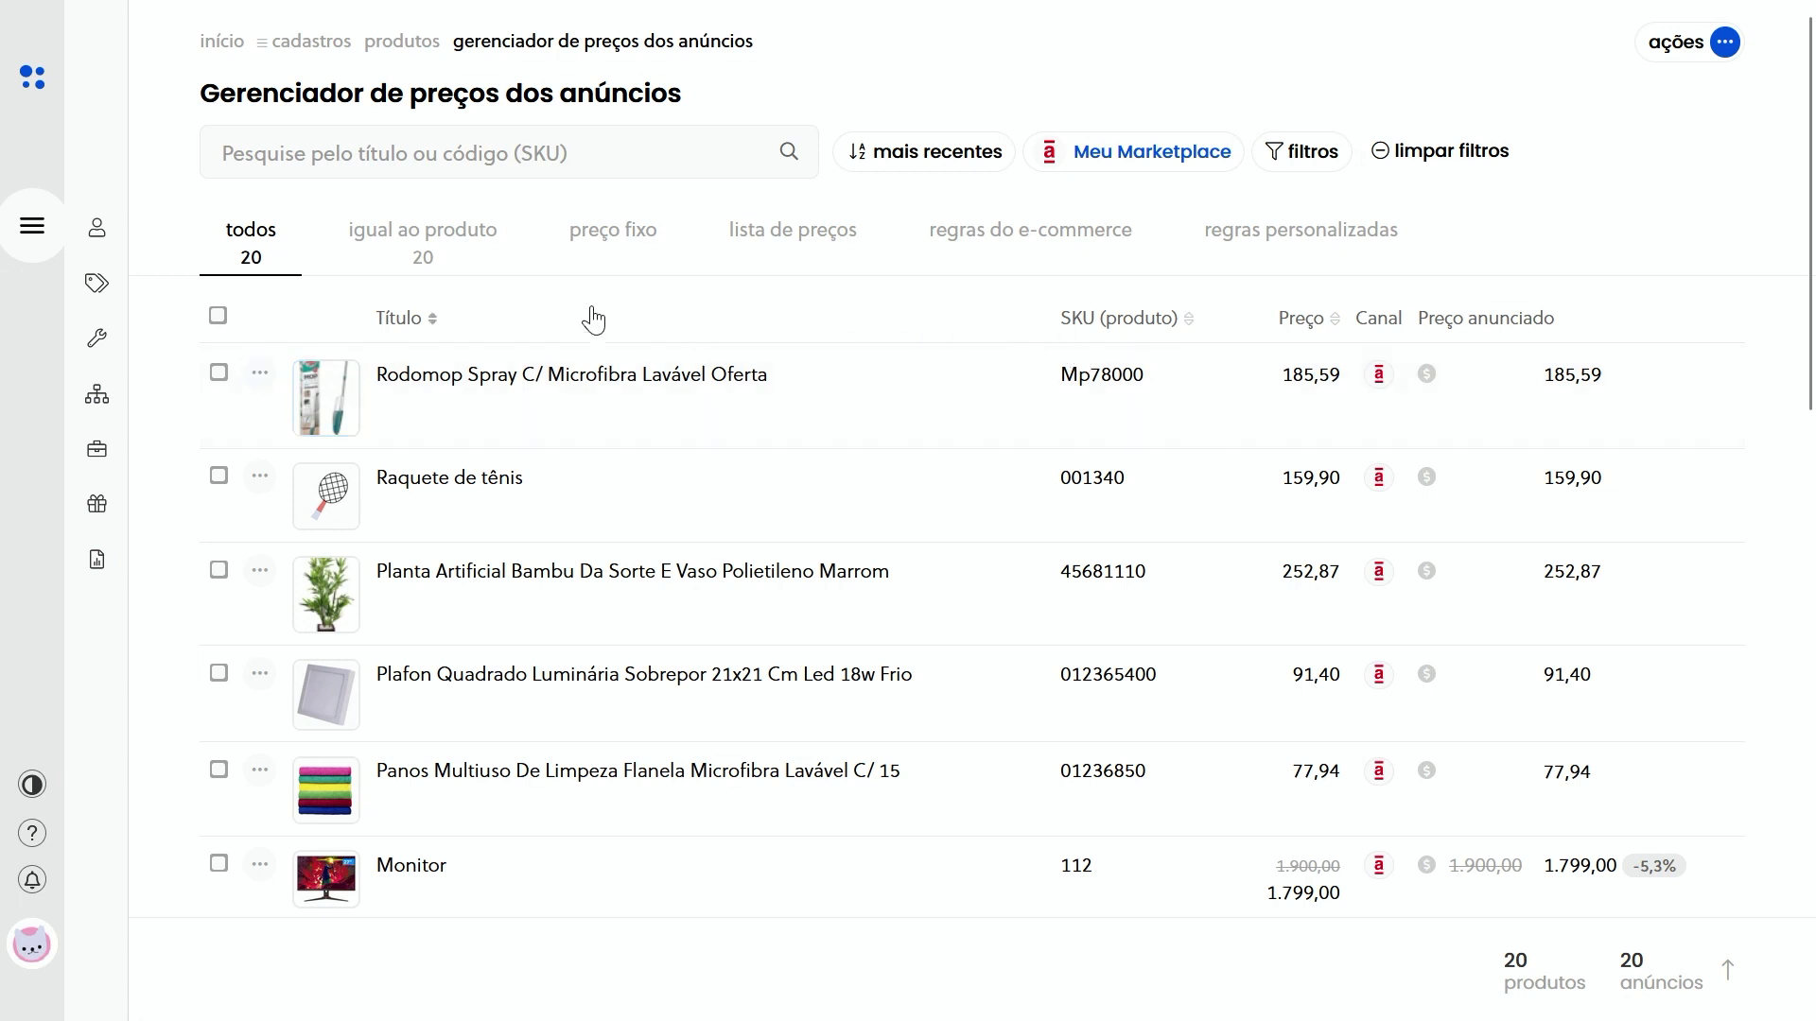
Change the price calculation method of all the filtered listings to Regras do e-commerce and confirm the change
{"action": "left_click", "coordinate": [218, 315]}
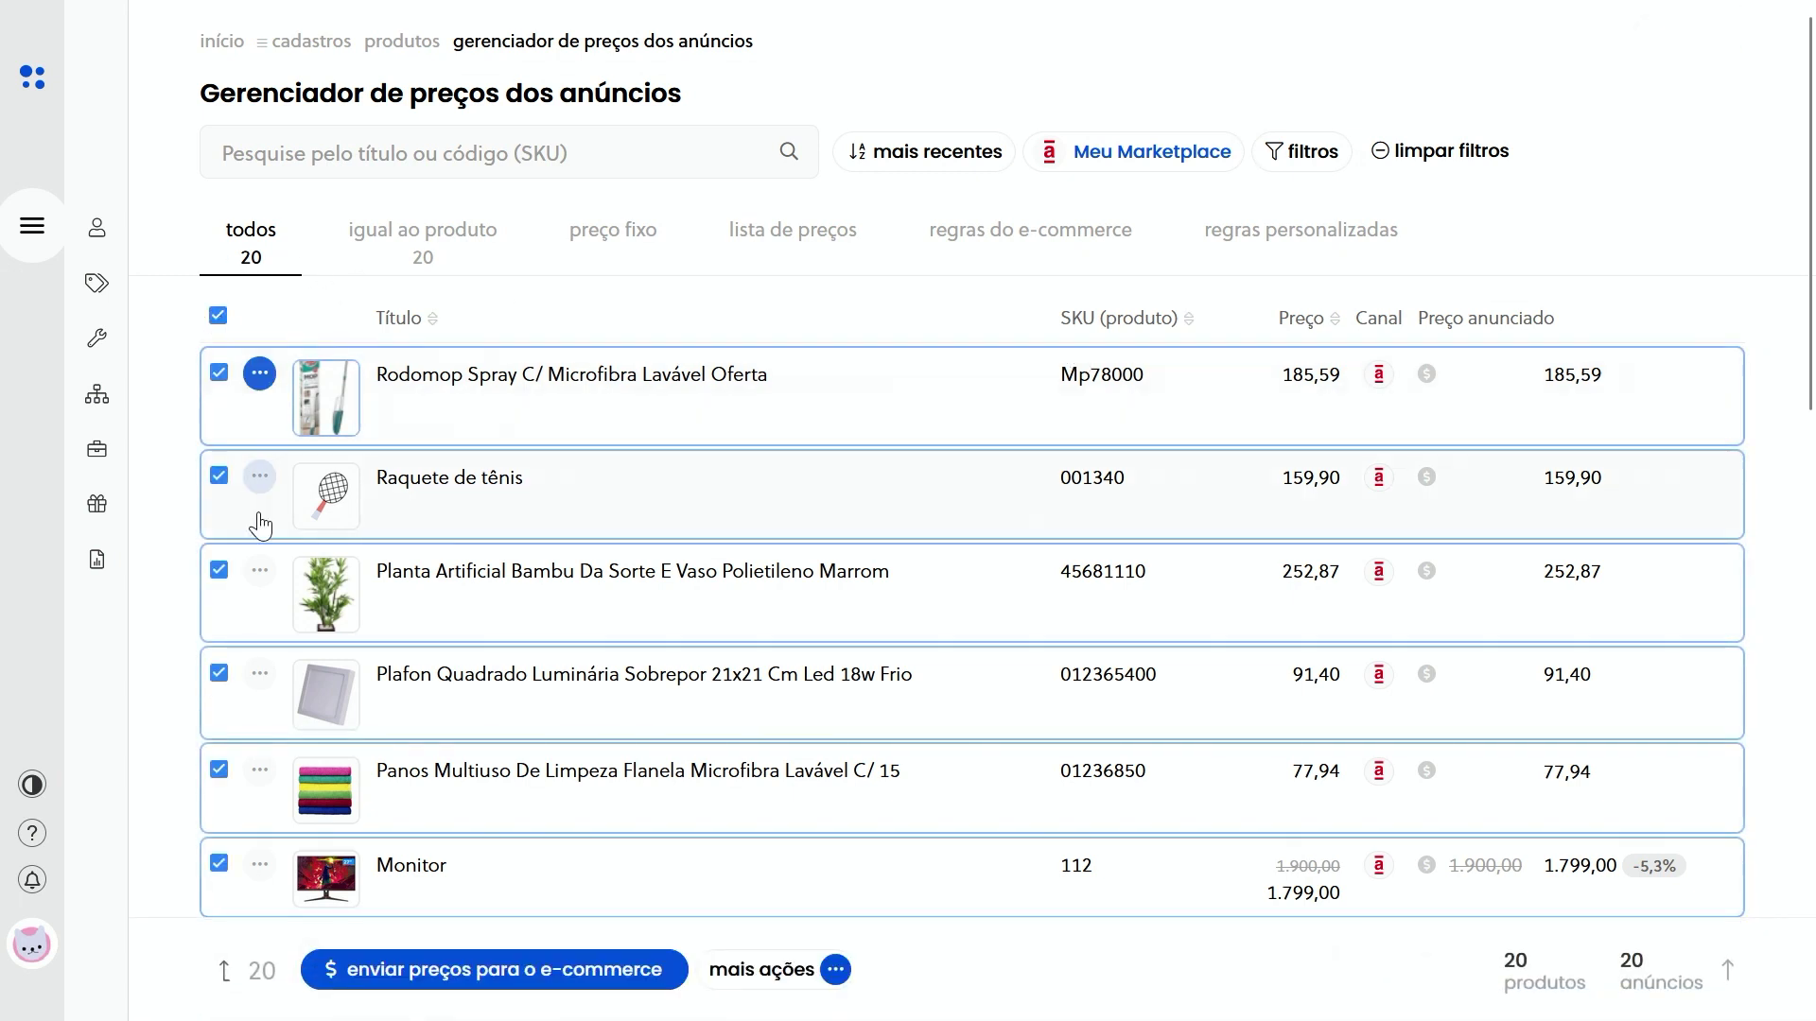
{"action": "left_click", "coordinate": [766, 988]}
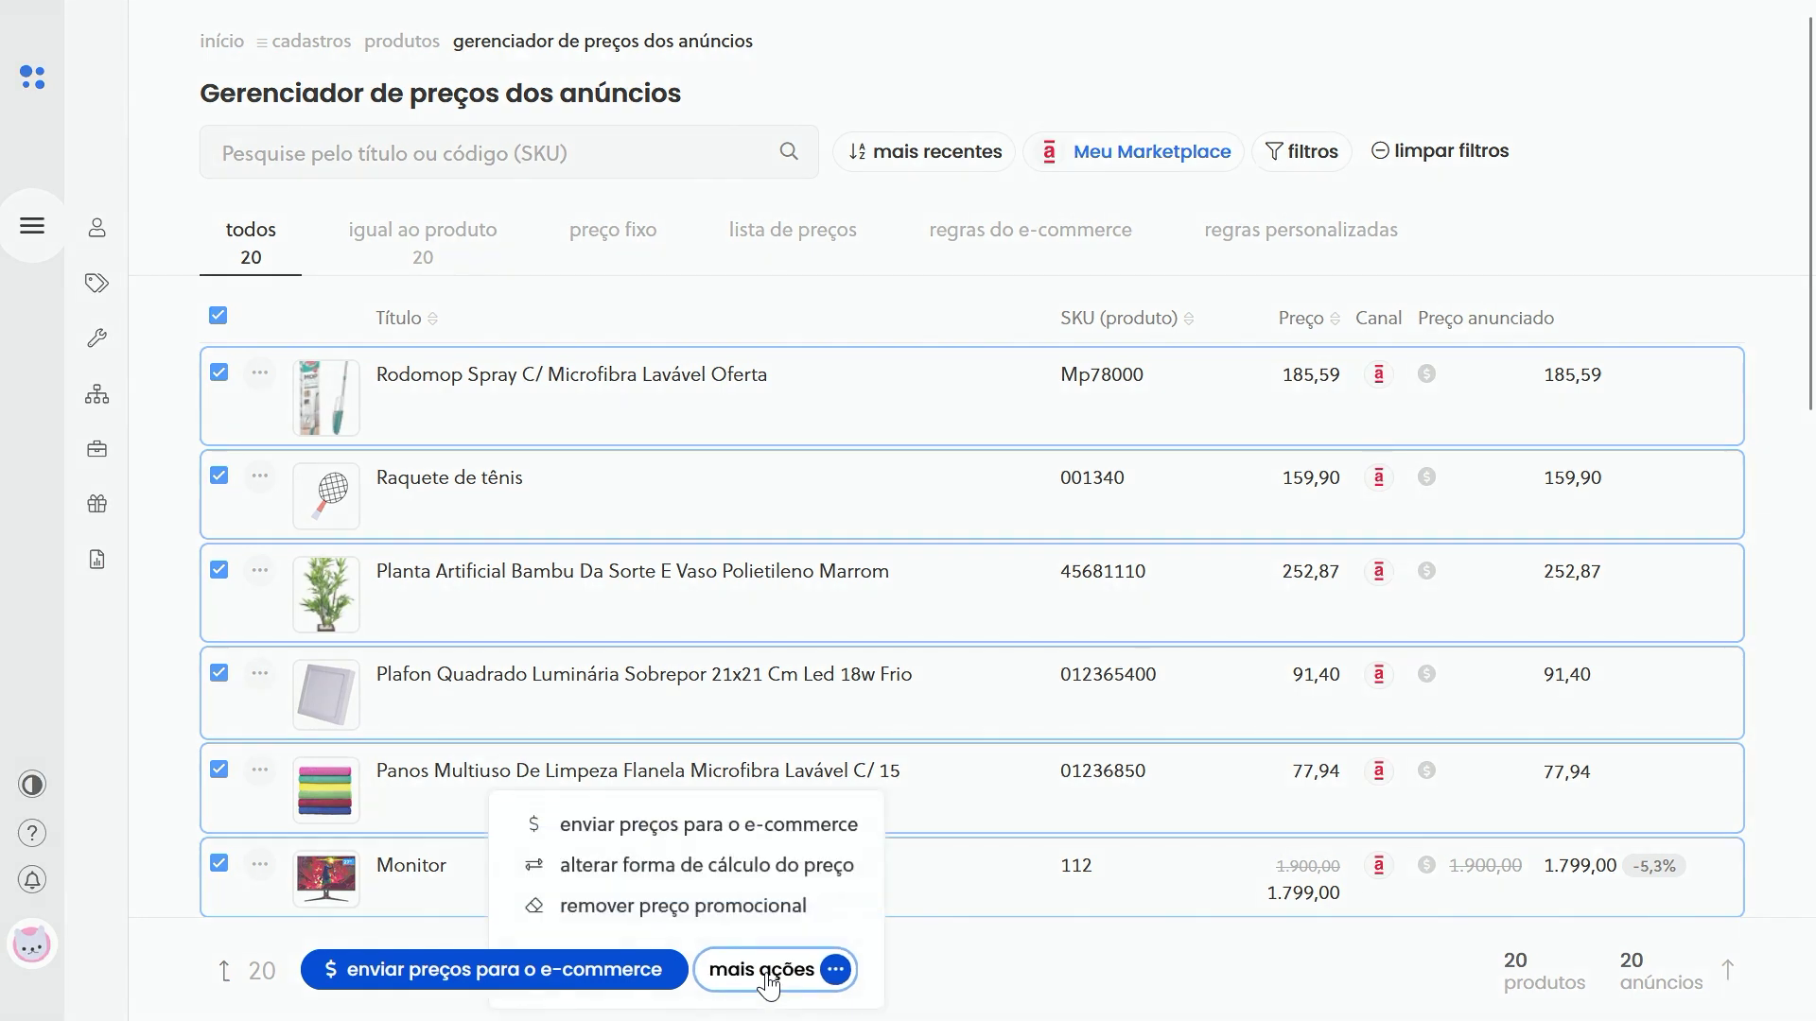
{"action": "left_click", "coordinate": [762, 864]}
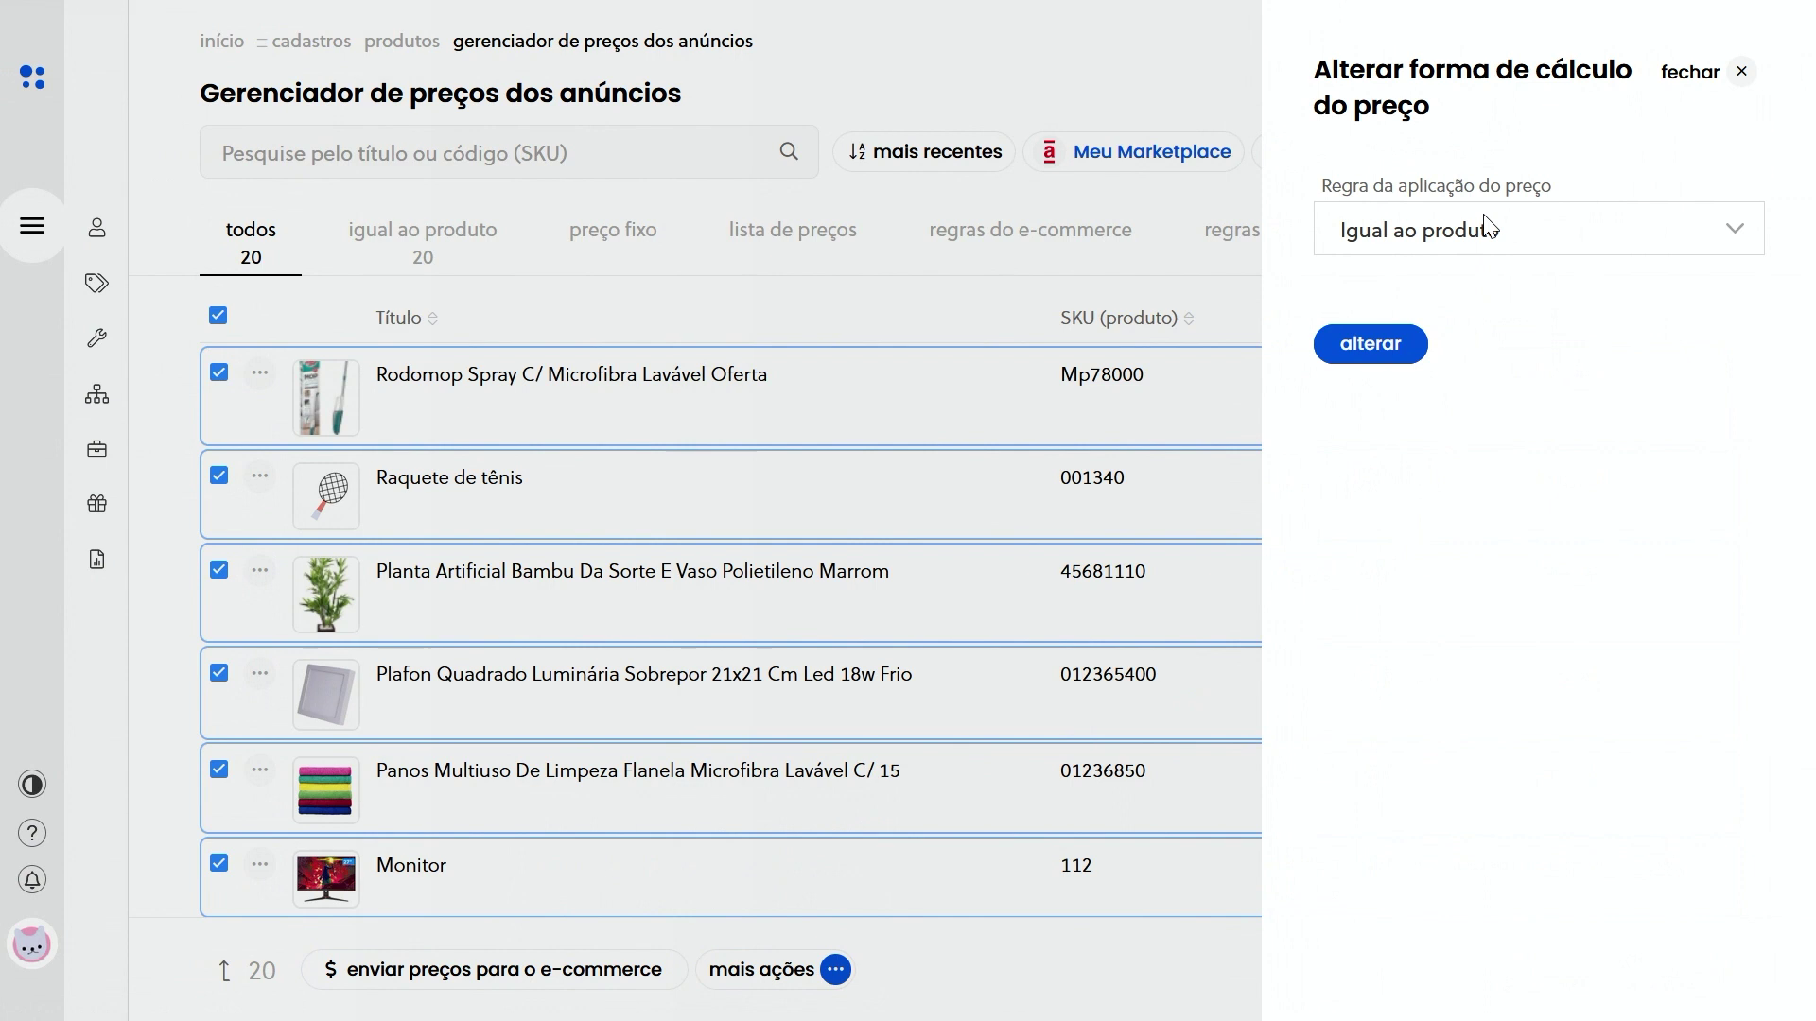
{"action": "left_click", "coordinate": [1489, 234]}
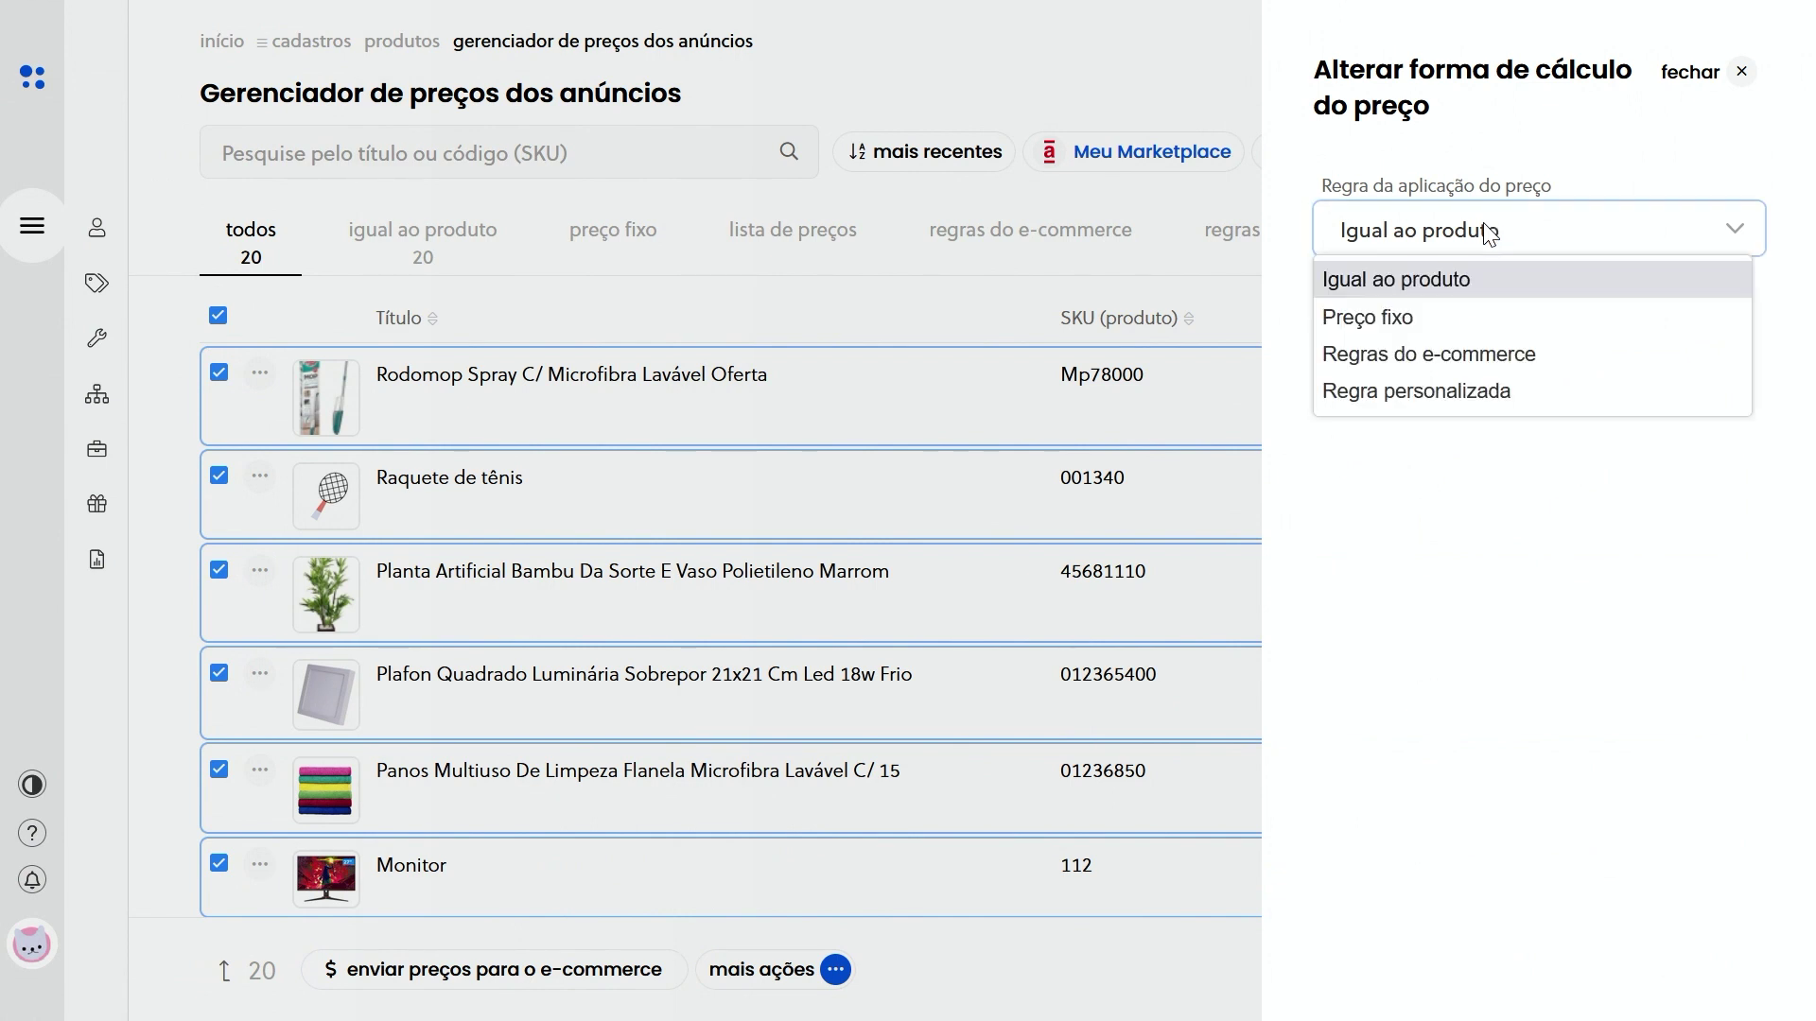
{"action": "left_click", "coordinate": [1447, 356]}
{"action": "left_click", "coordinate": [1399, 345]}
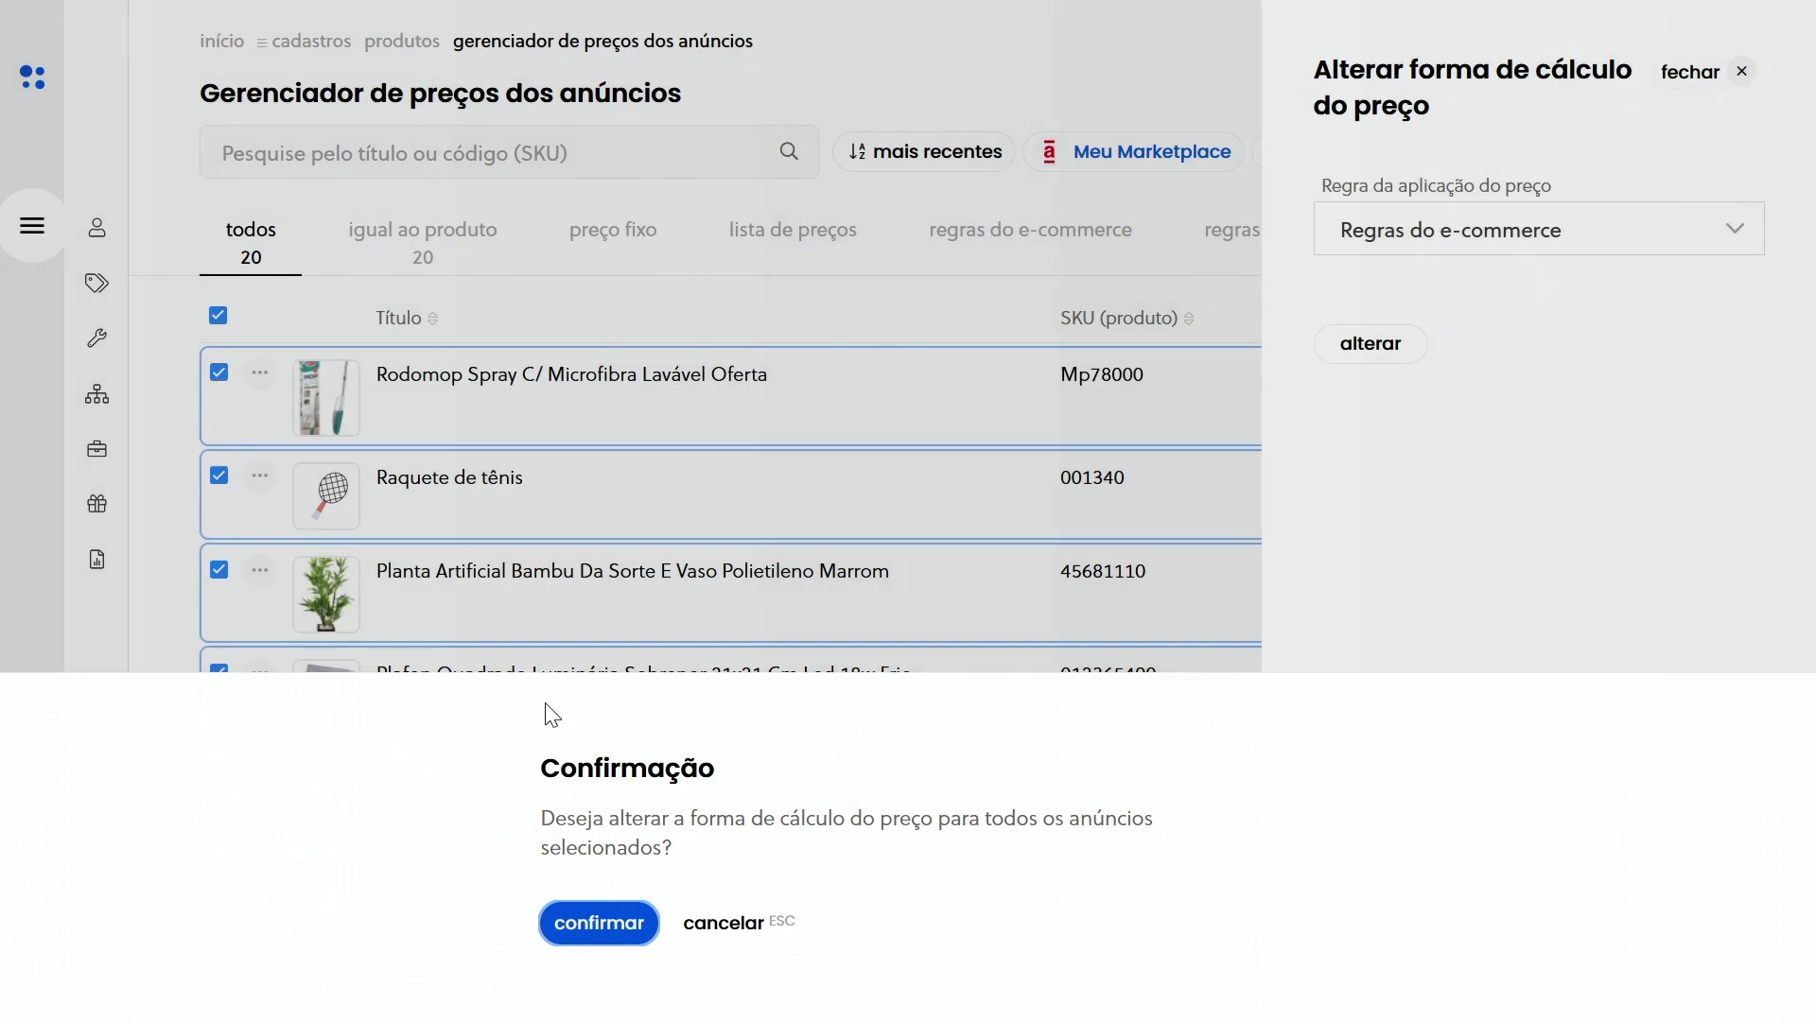
{"action": "left_click", "coordinate": [592, 925]}
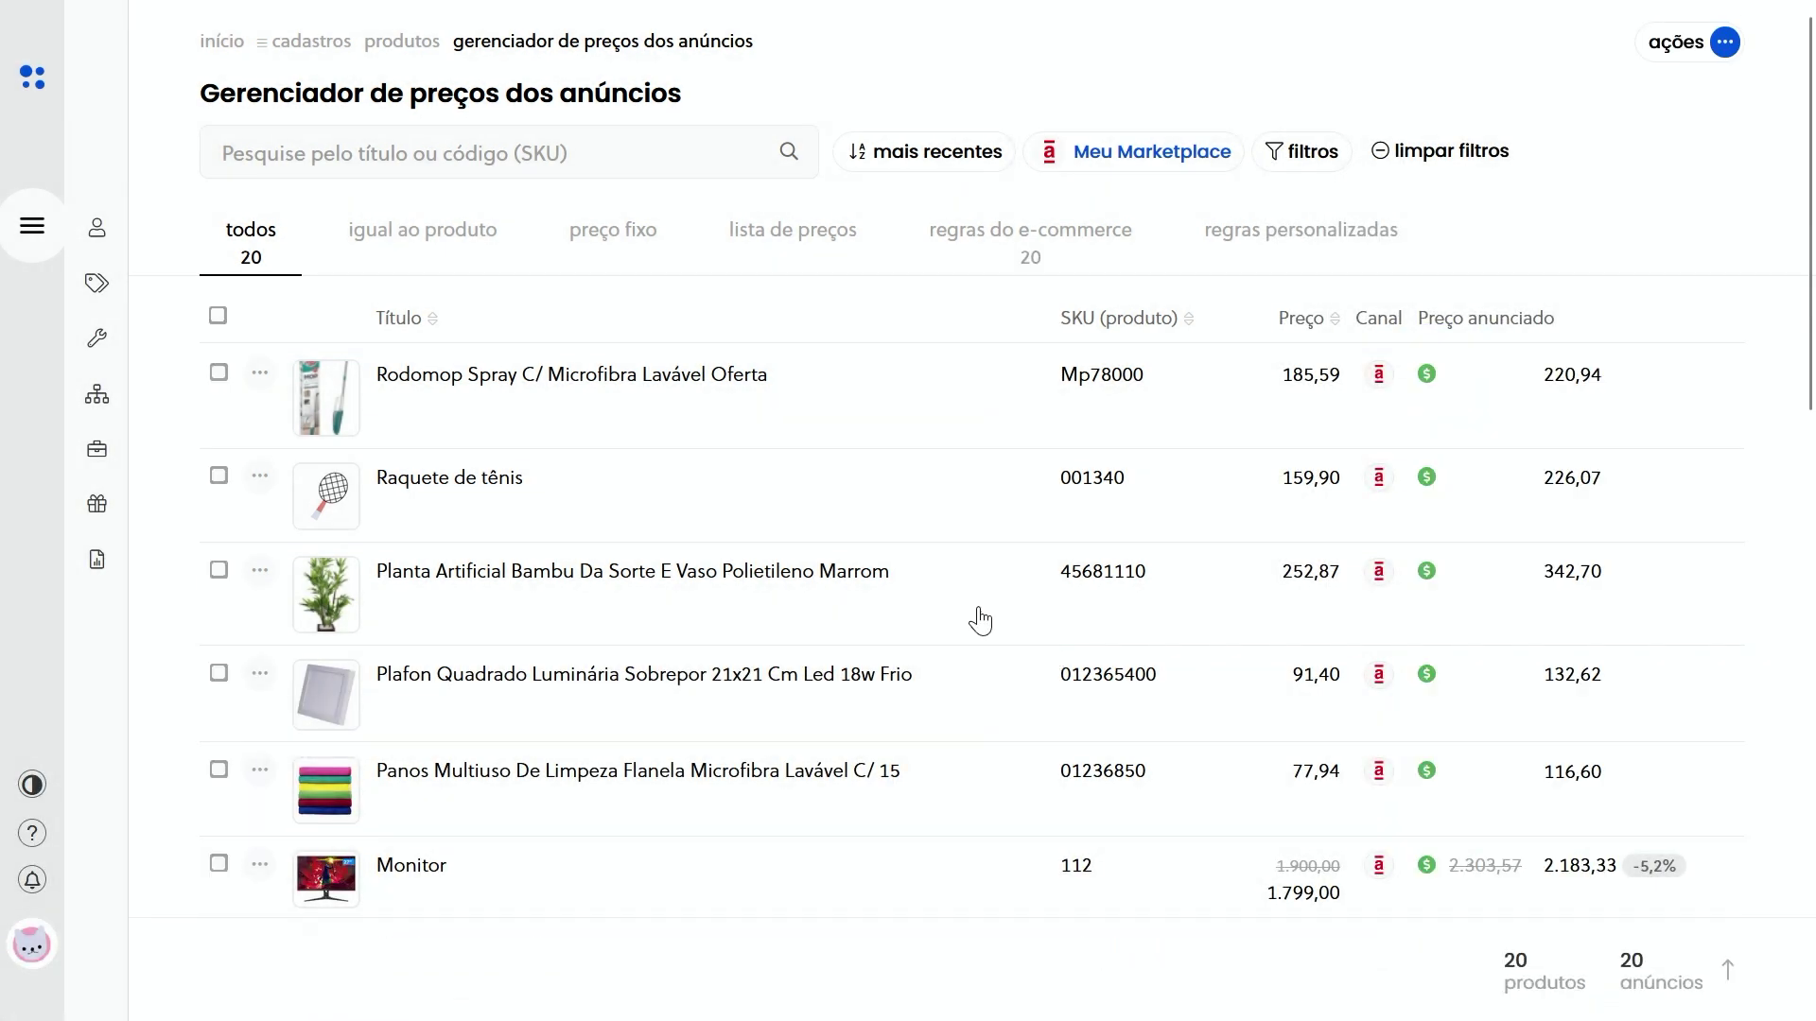
Open the Raquete de tênis listing's Meu Marketplace price details and examine how its advertised price is calculated
{"action": "left_click", "coordinate": [721, 505]}
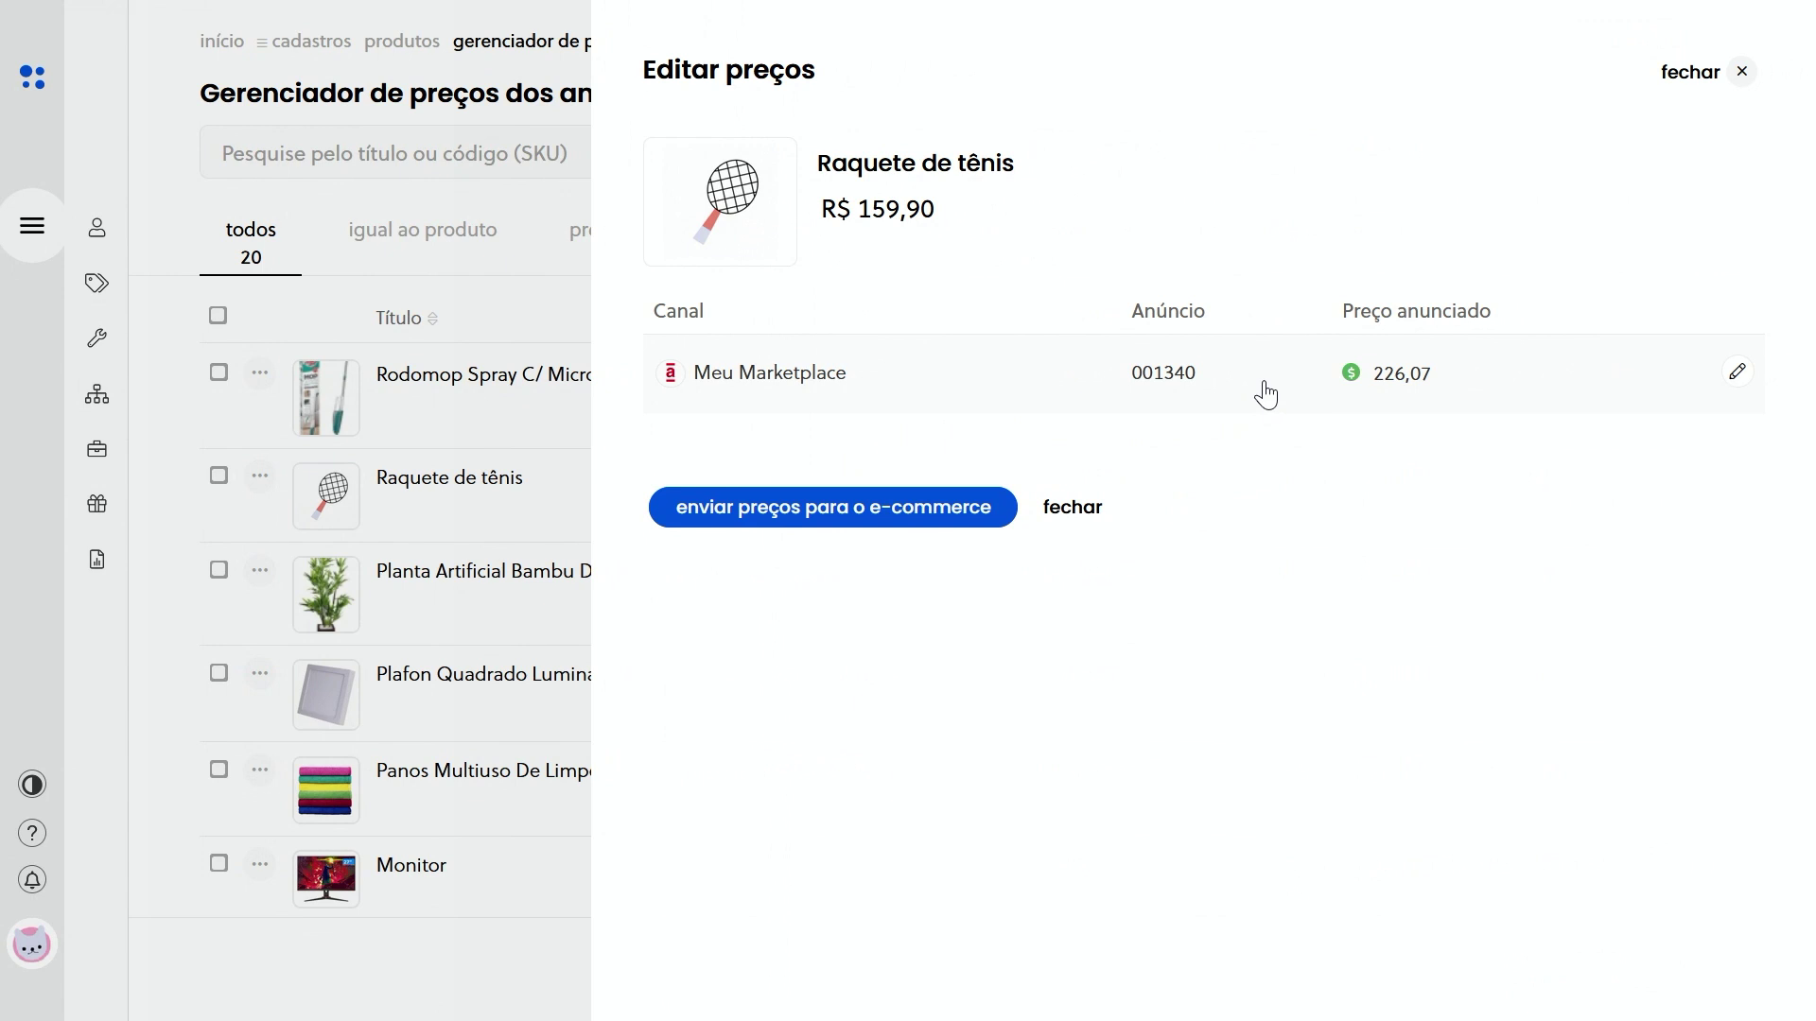
{"action": "left_click", "coordinate": [1268, 392]}
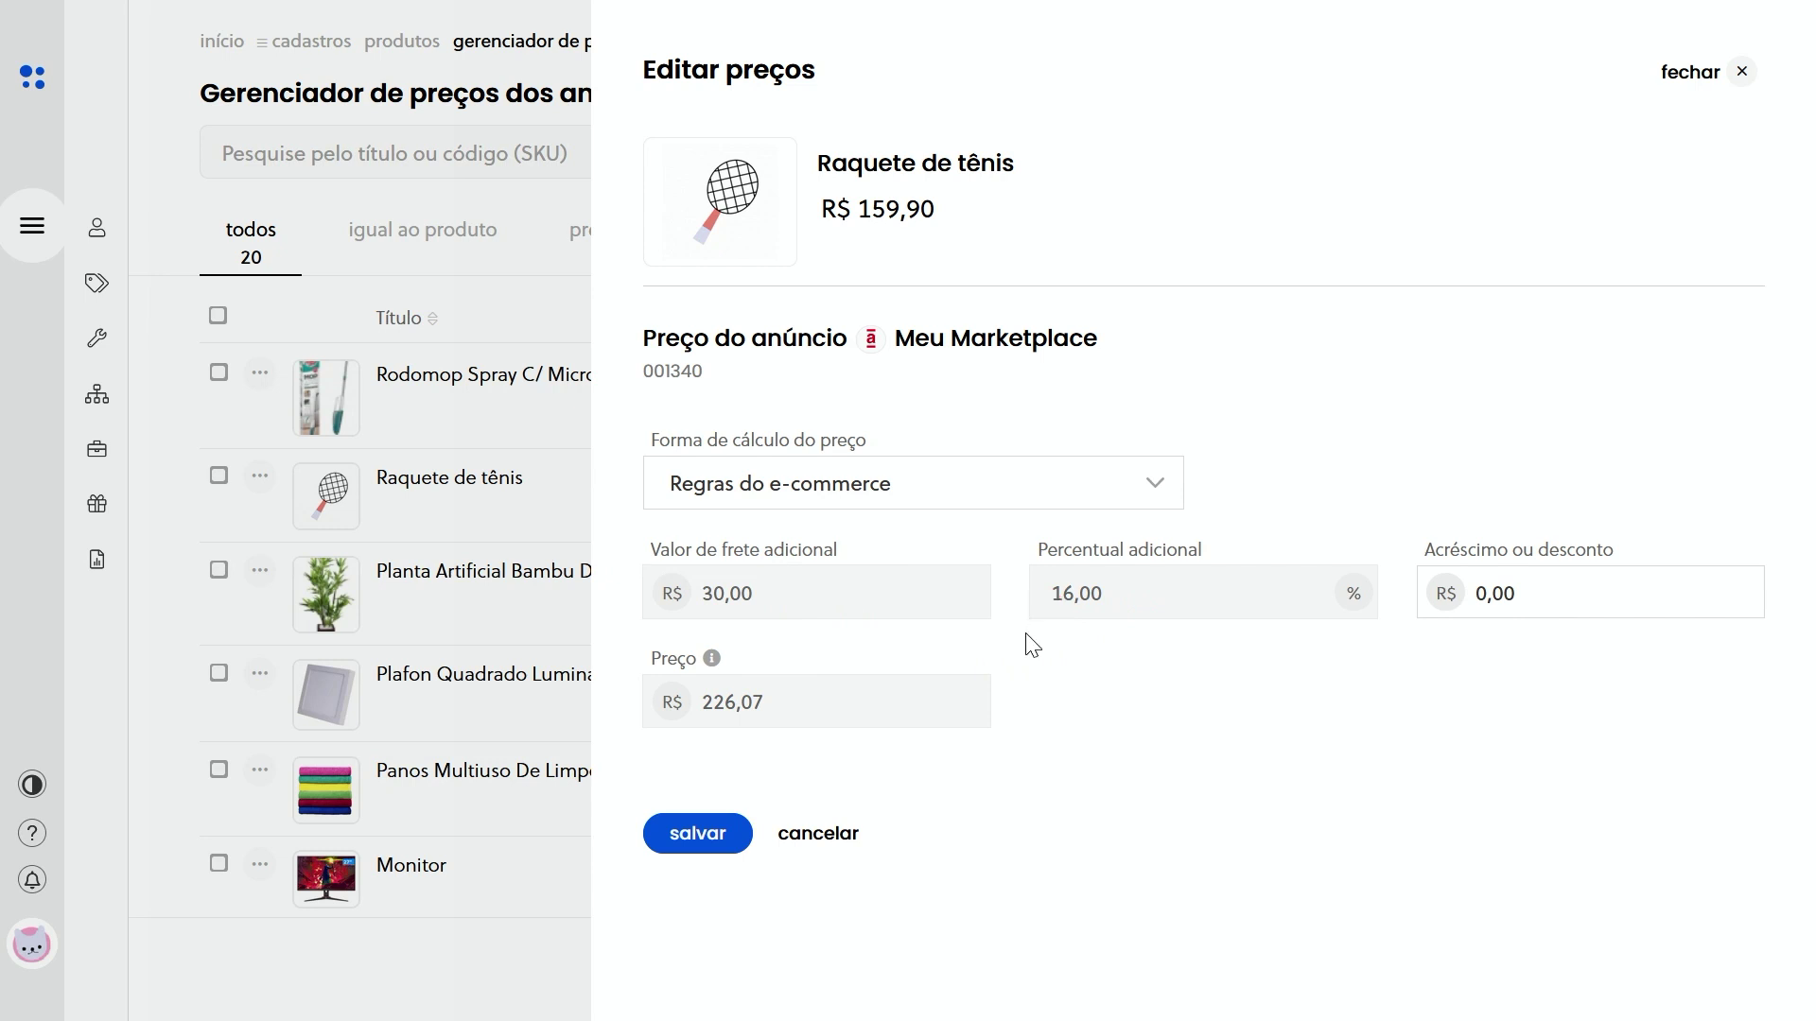
{"action": "left_click_drag", "start_coordinate": [789, 710], "coordinate": [689, 700]}
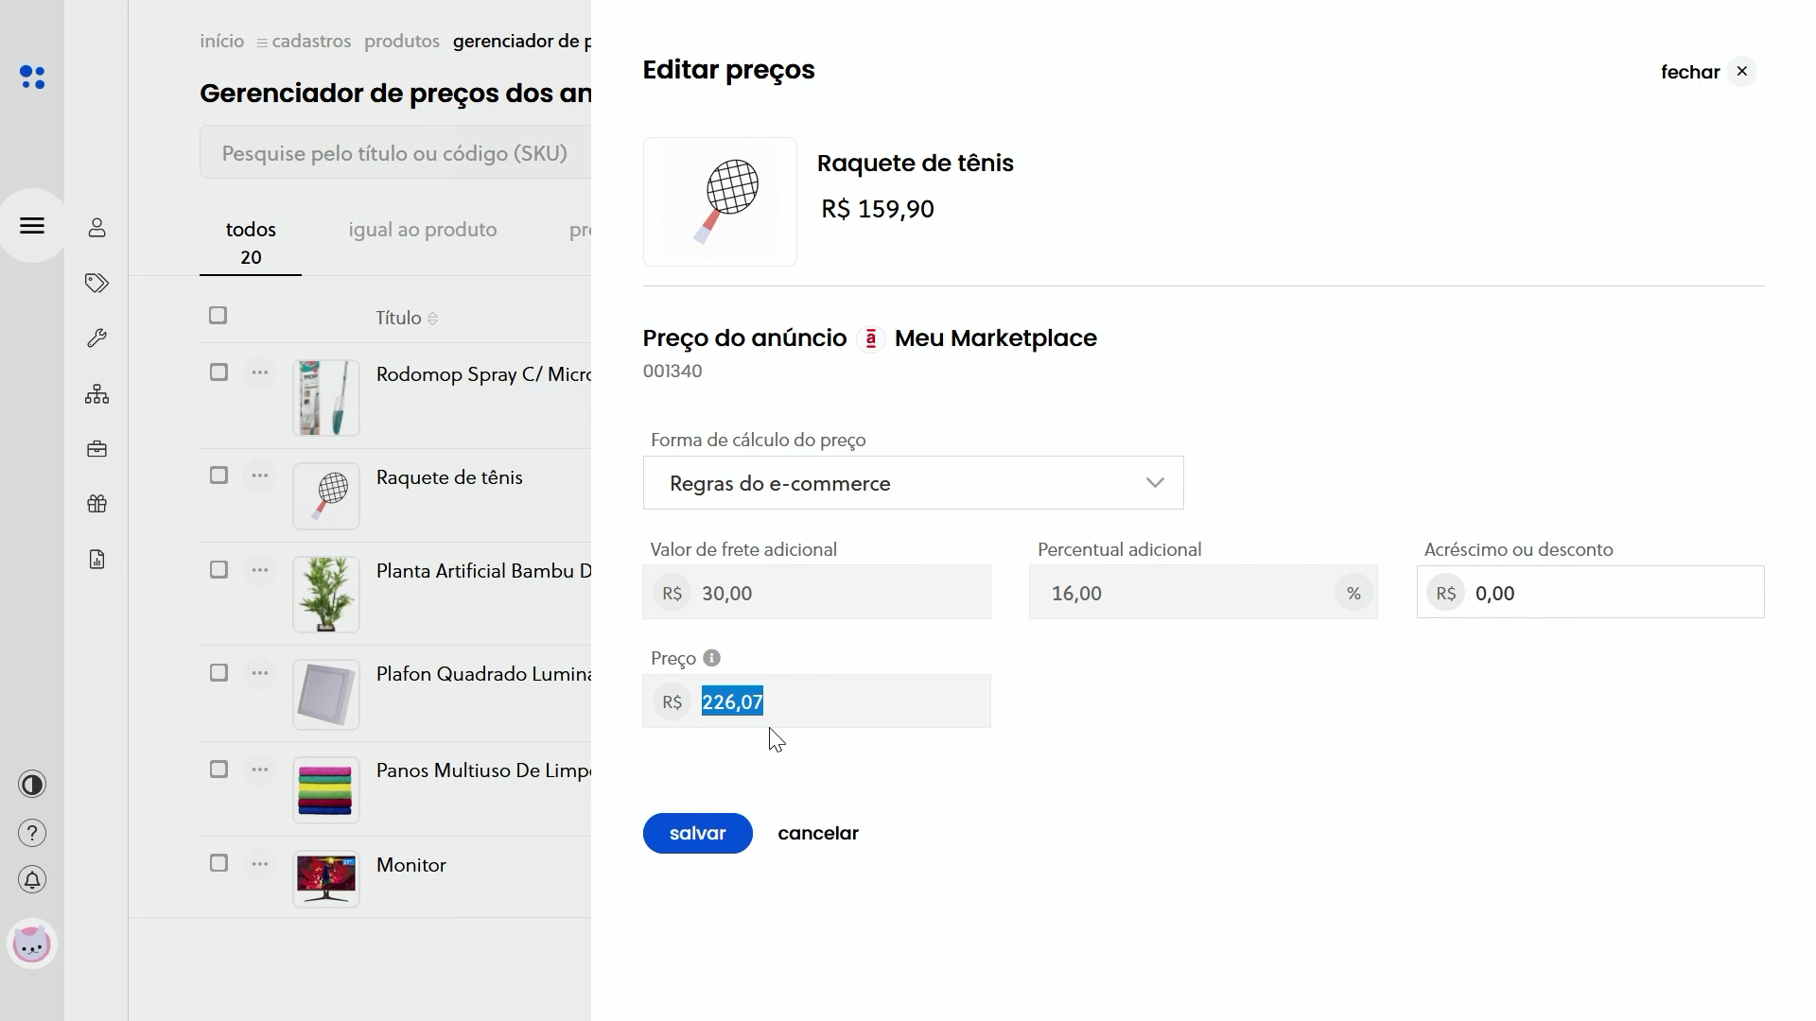
{"action": "mouse_move", "coordinate": [711, 674]}
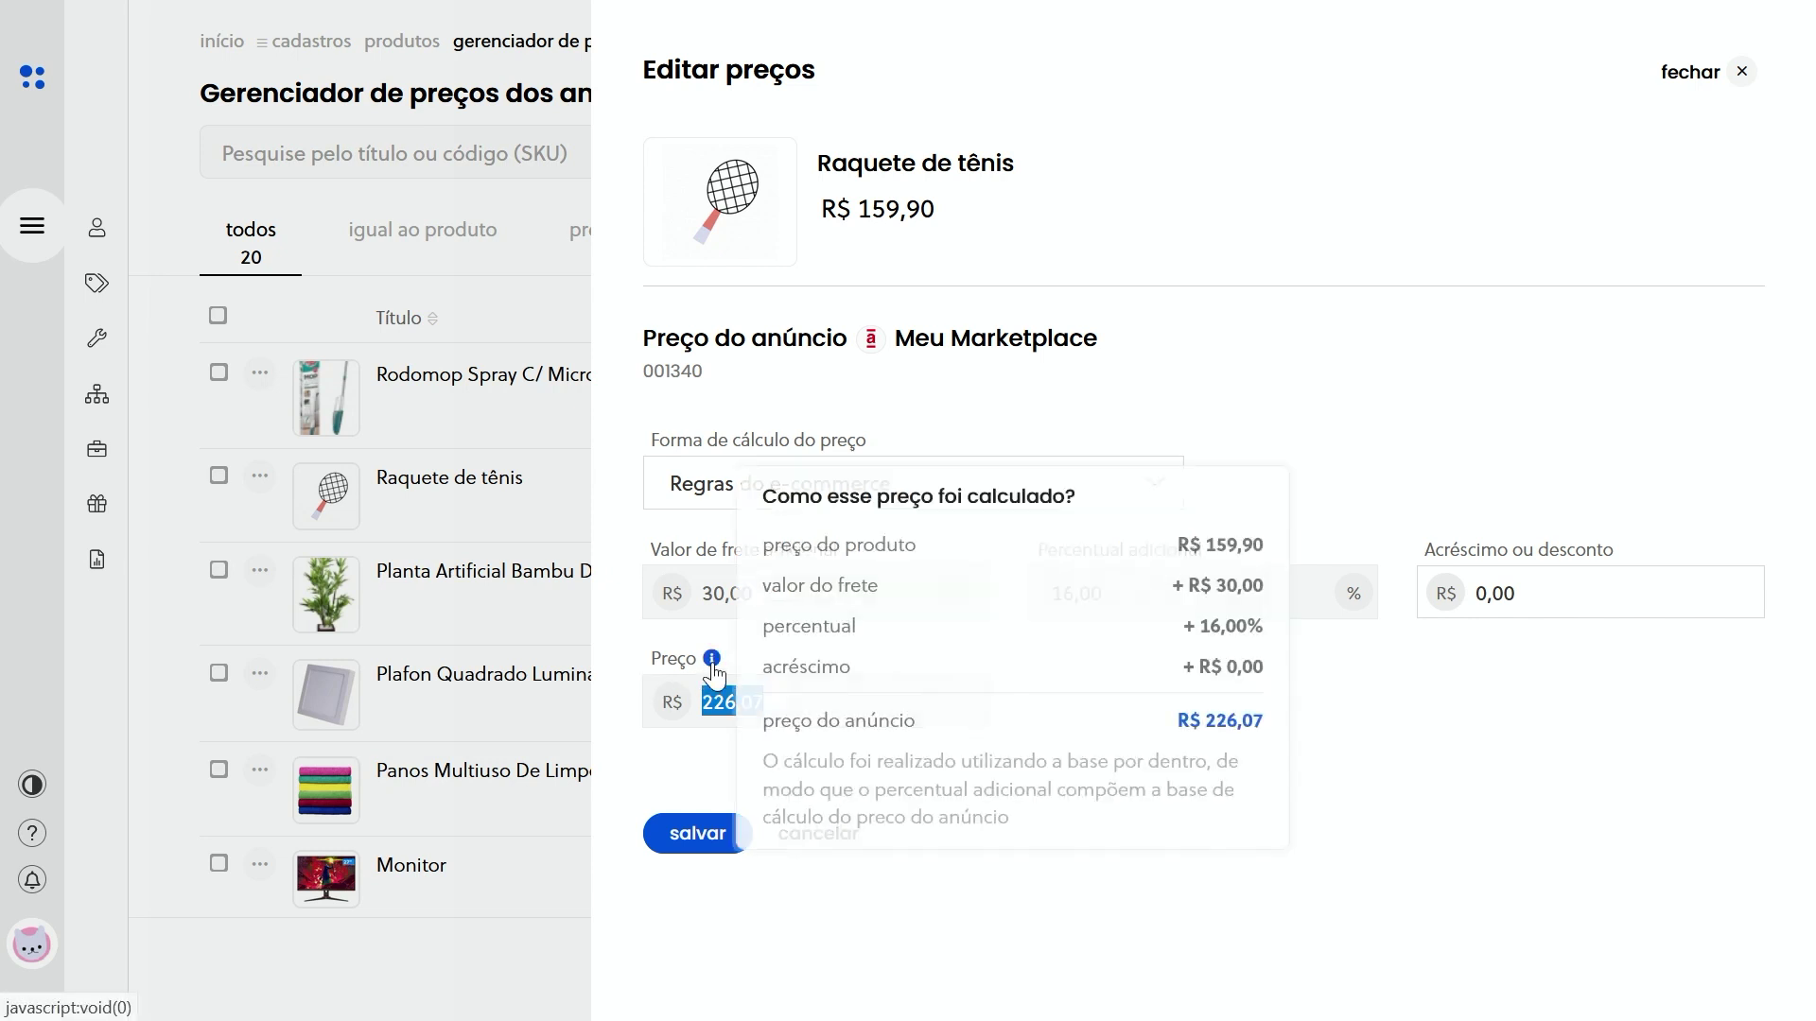